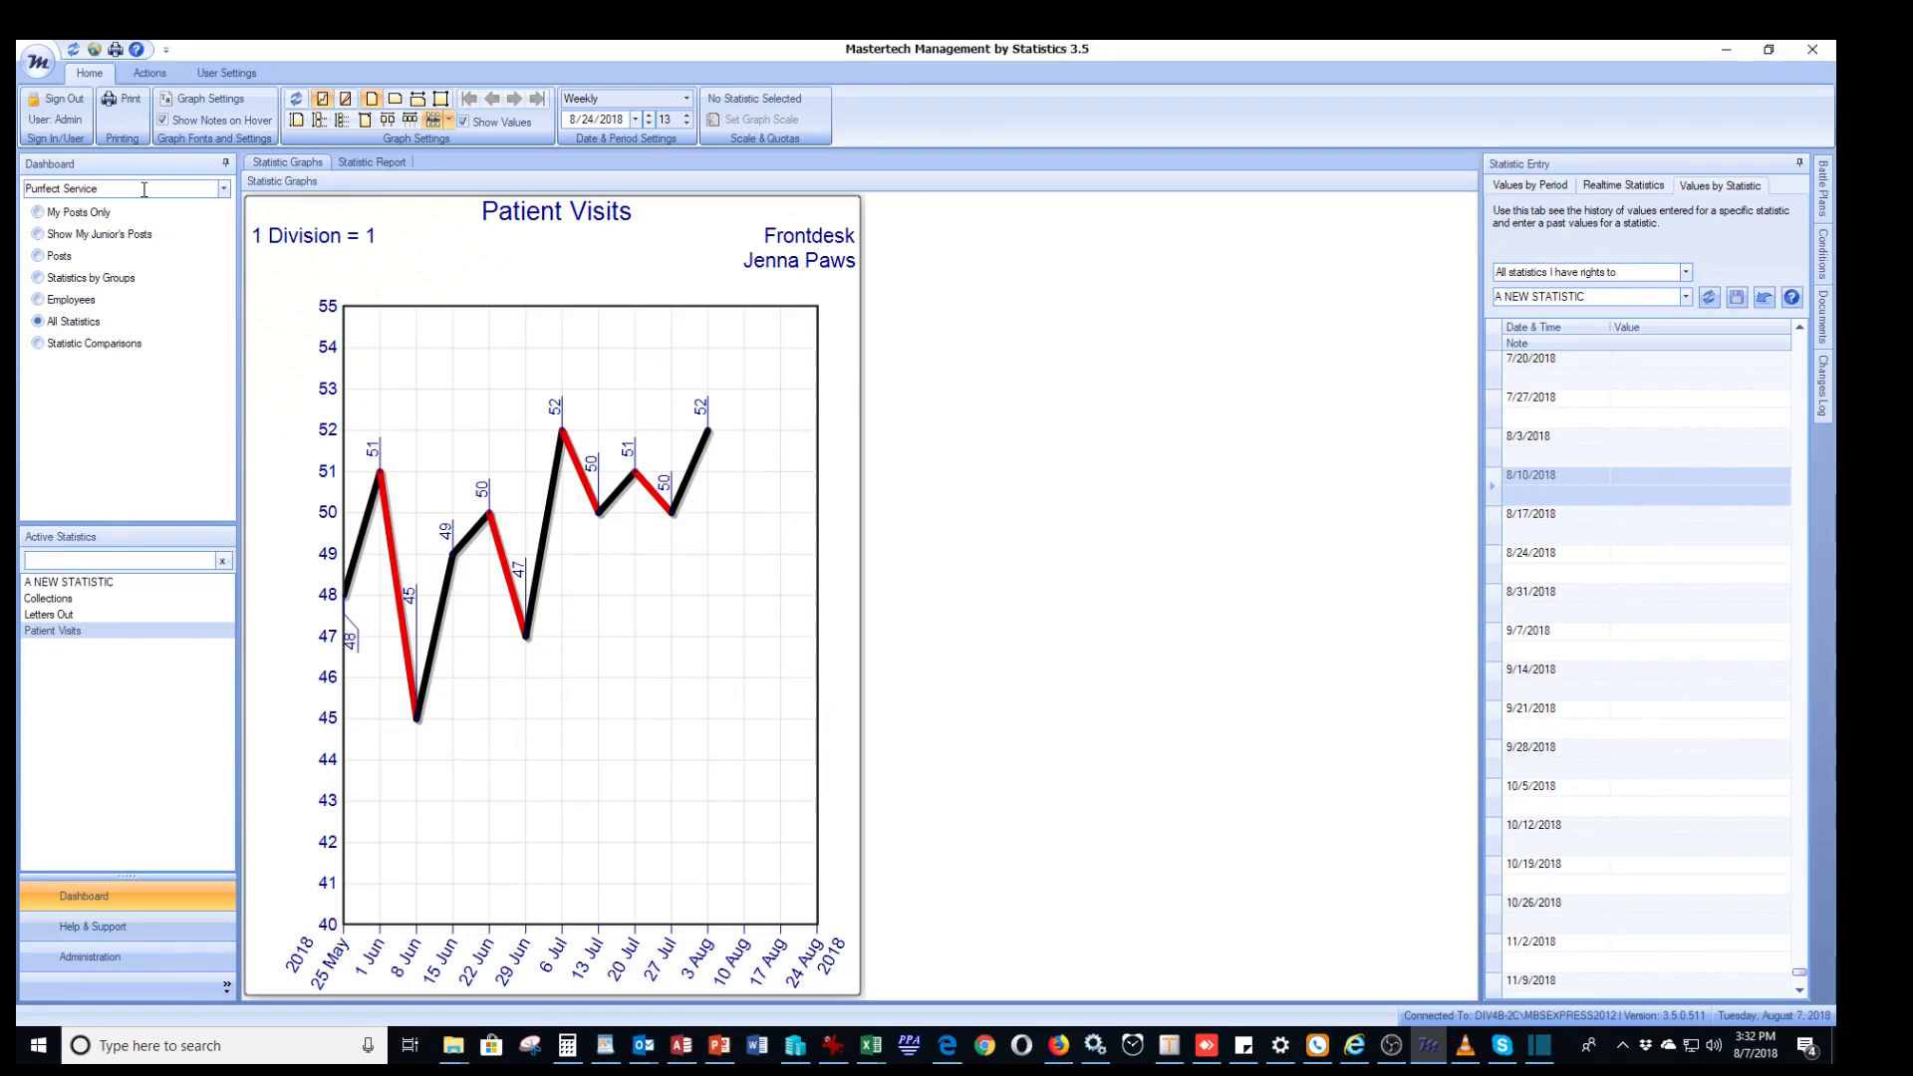
Step: View the statistics of the company Pavlov's Reactions, then return to Purfect Service
left_click(223, 189)
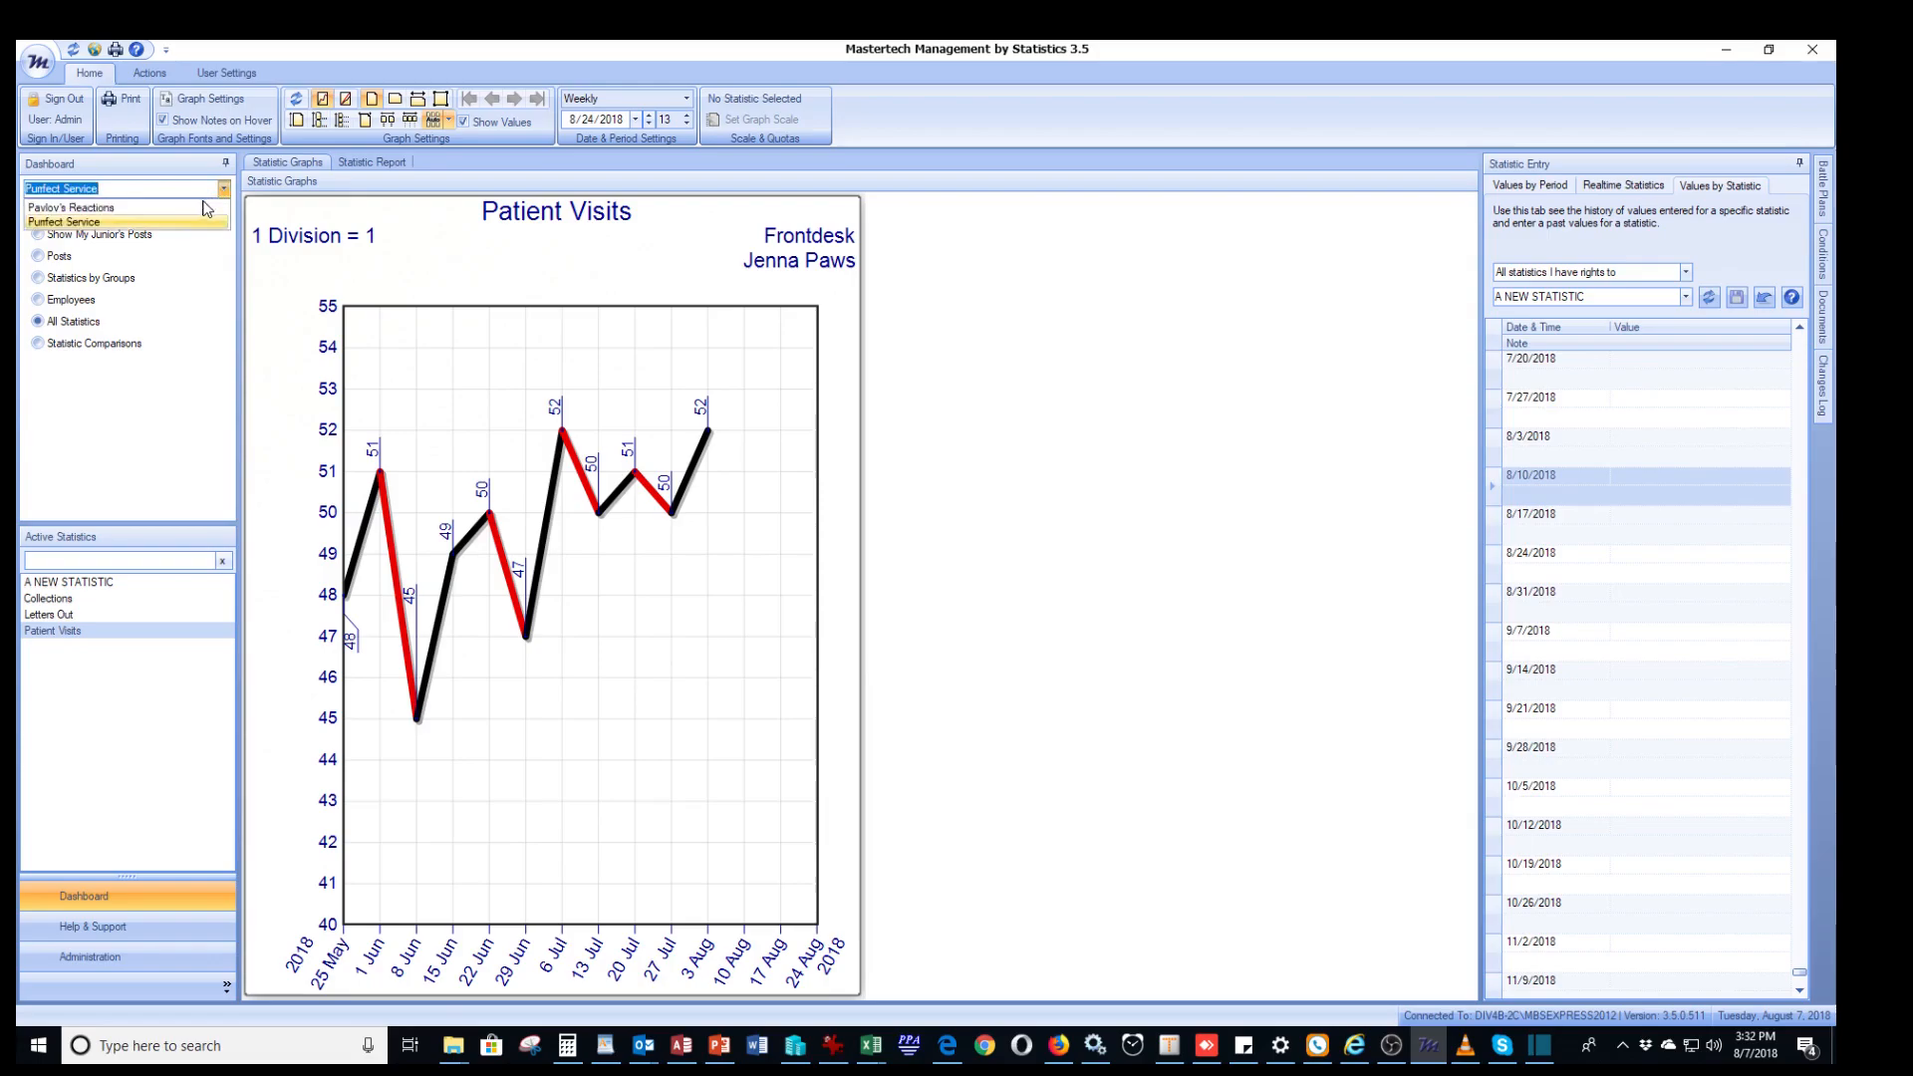
left_click(194, 207)
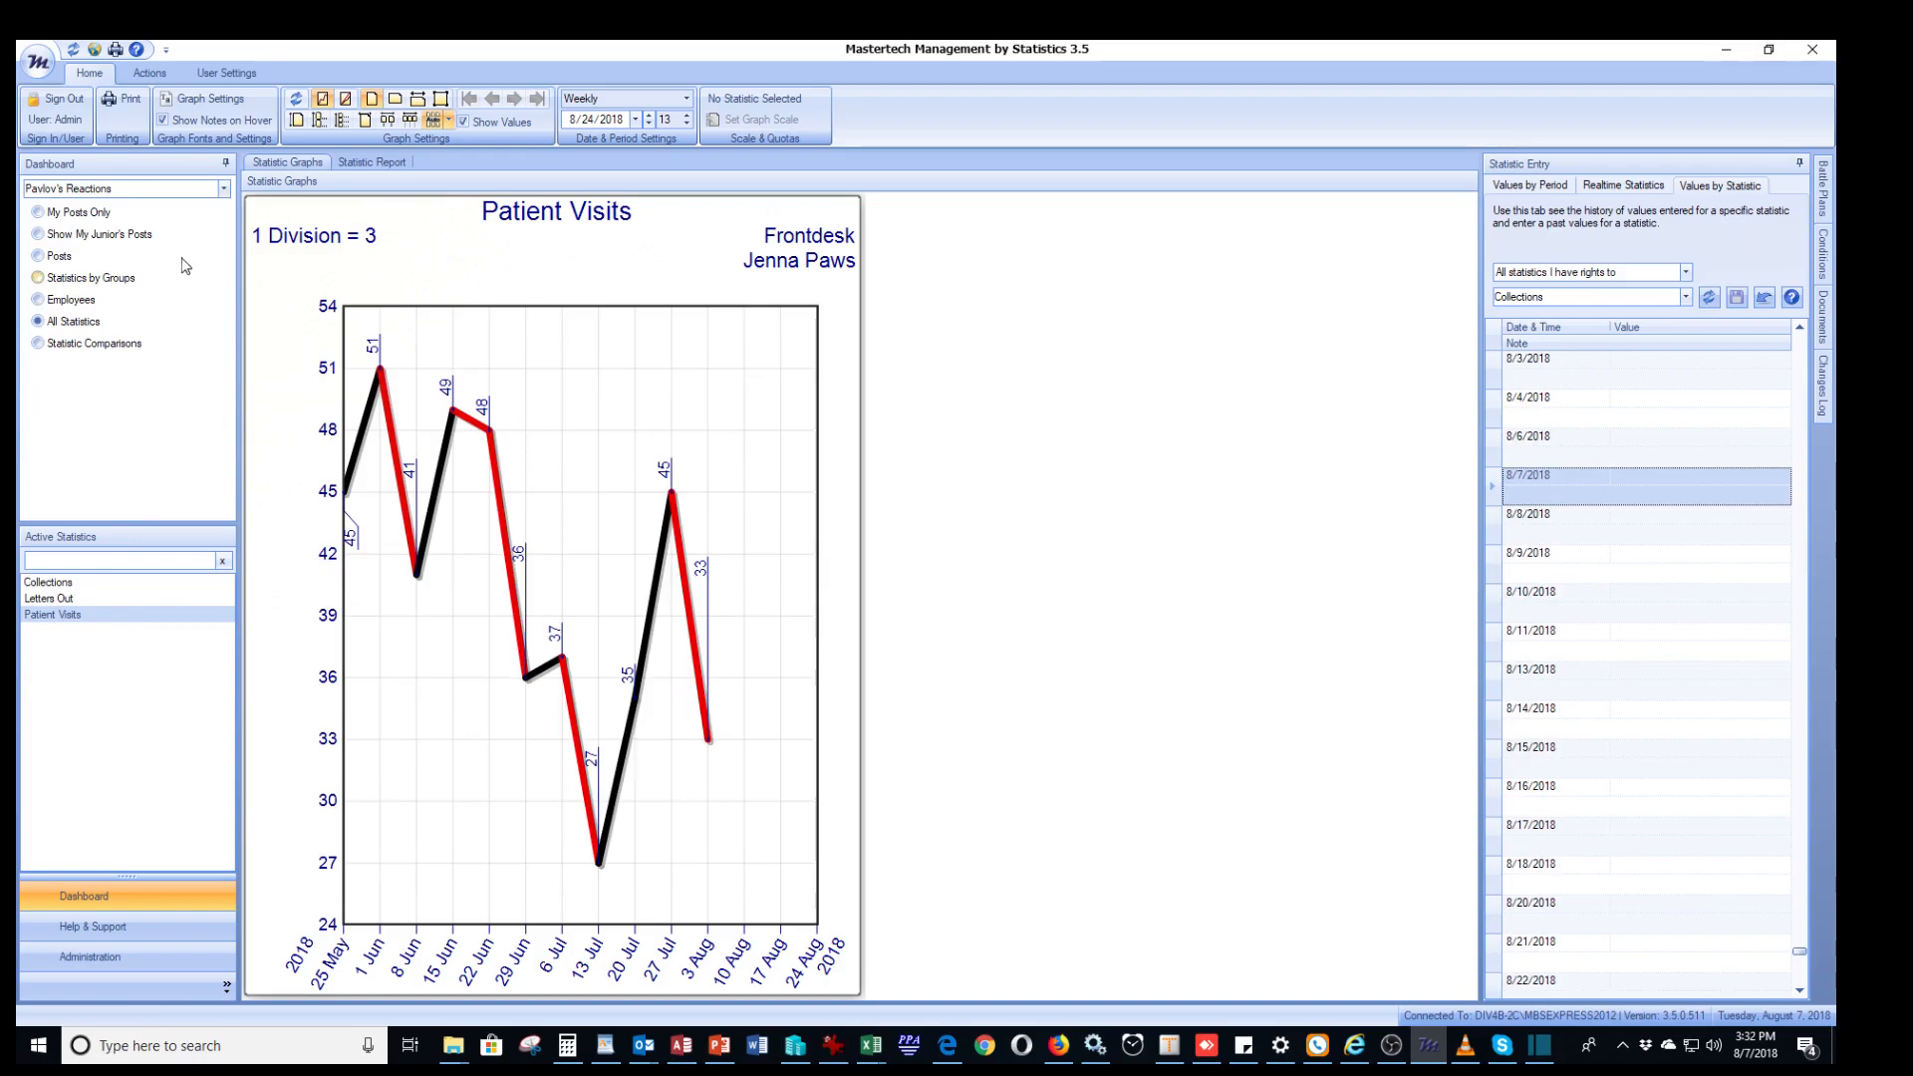
left_click(225, 189)
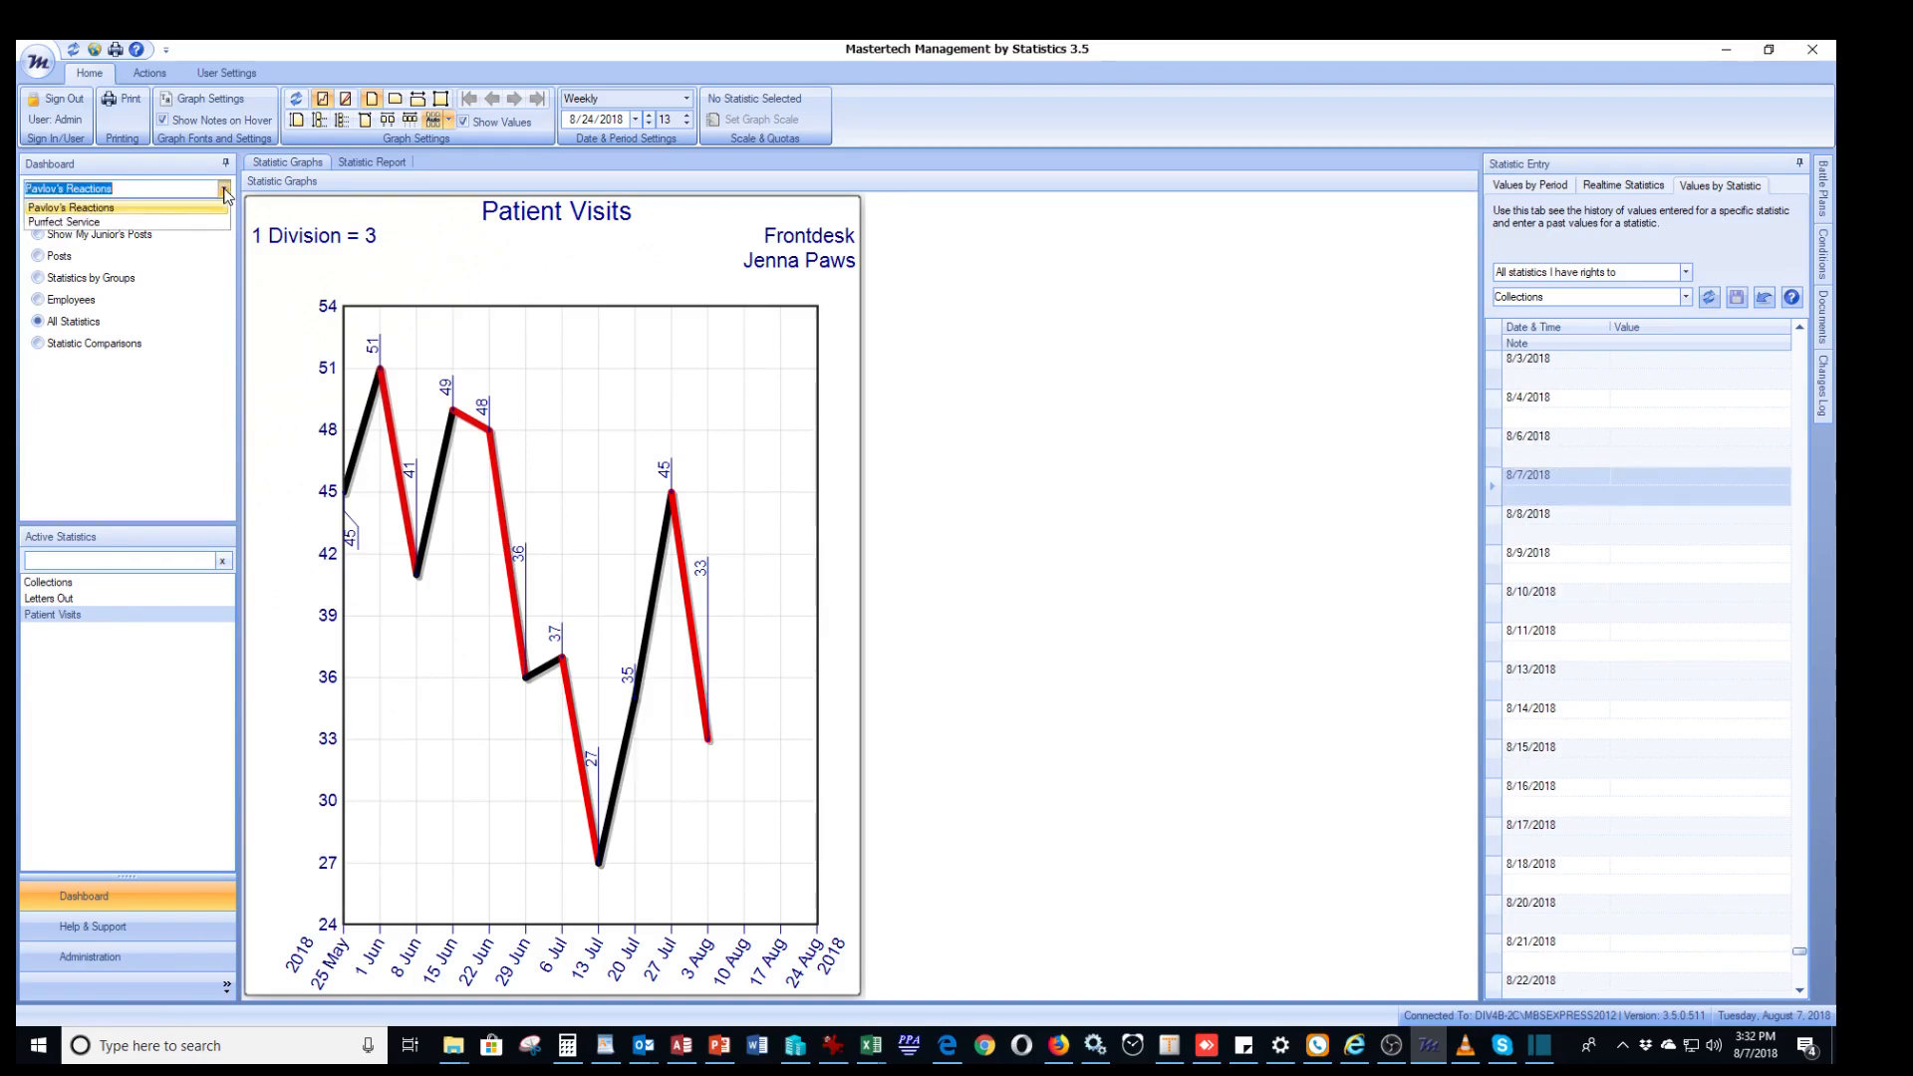
left_click(169, 220)
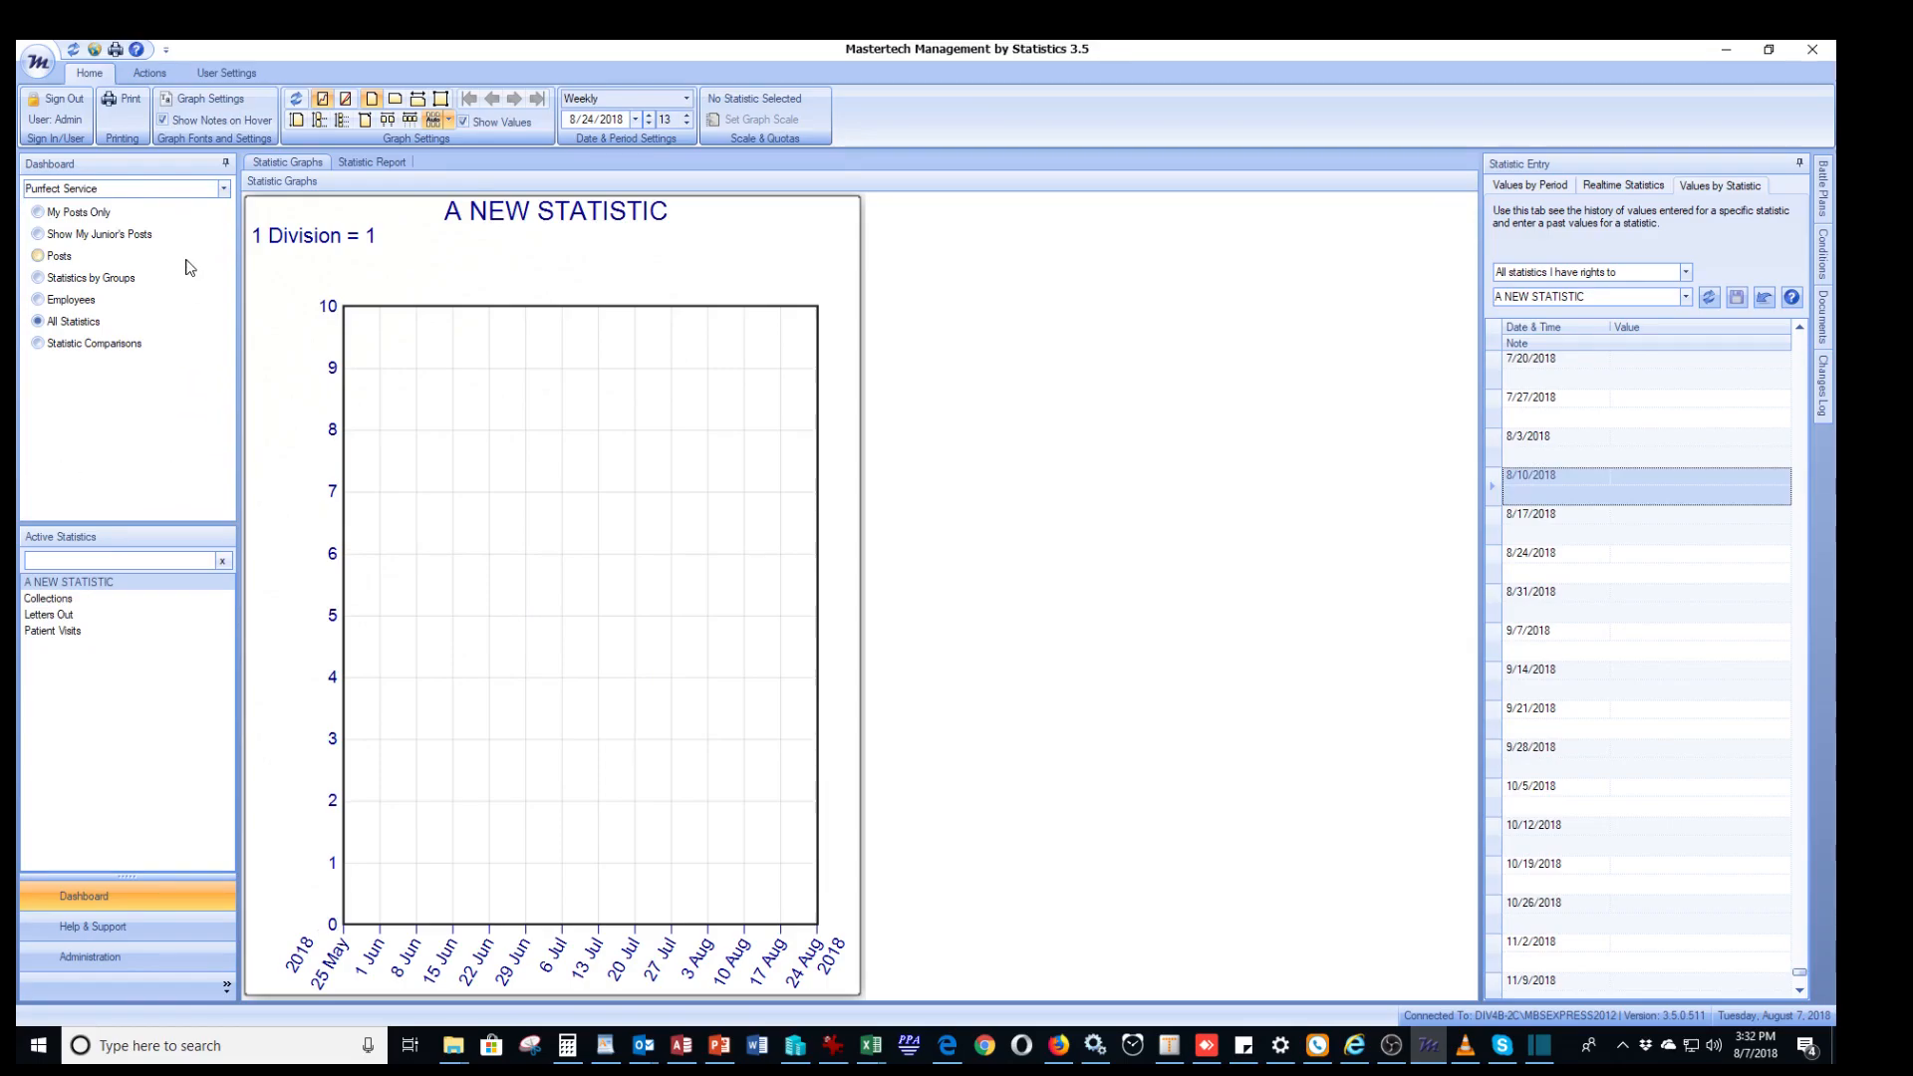
Step: With all statistics listed, view the graphs for Collections, Letters Out and Patient Visits
left_click(45, 326)
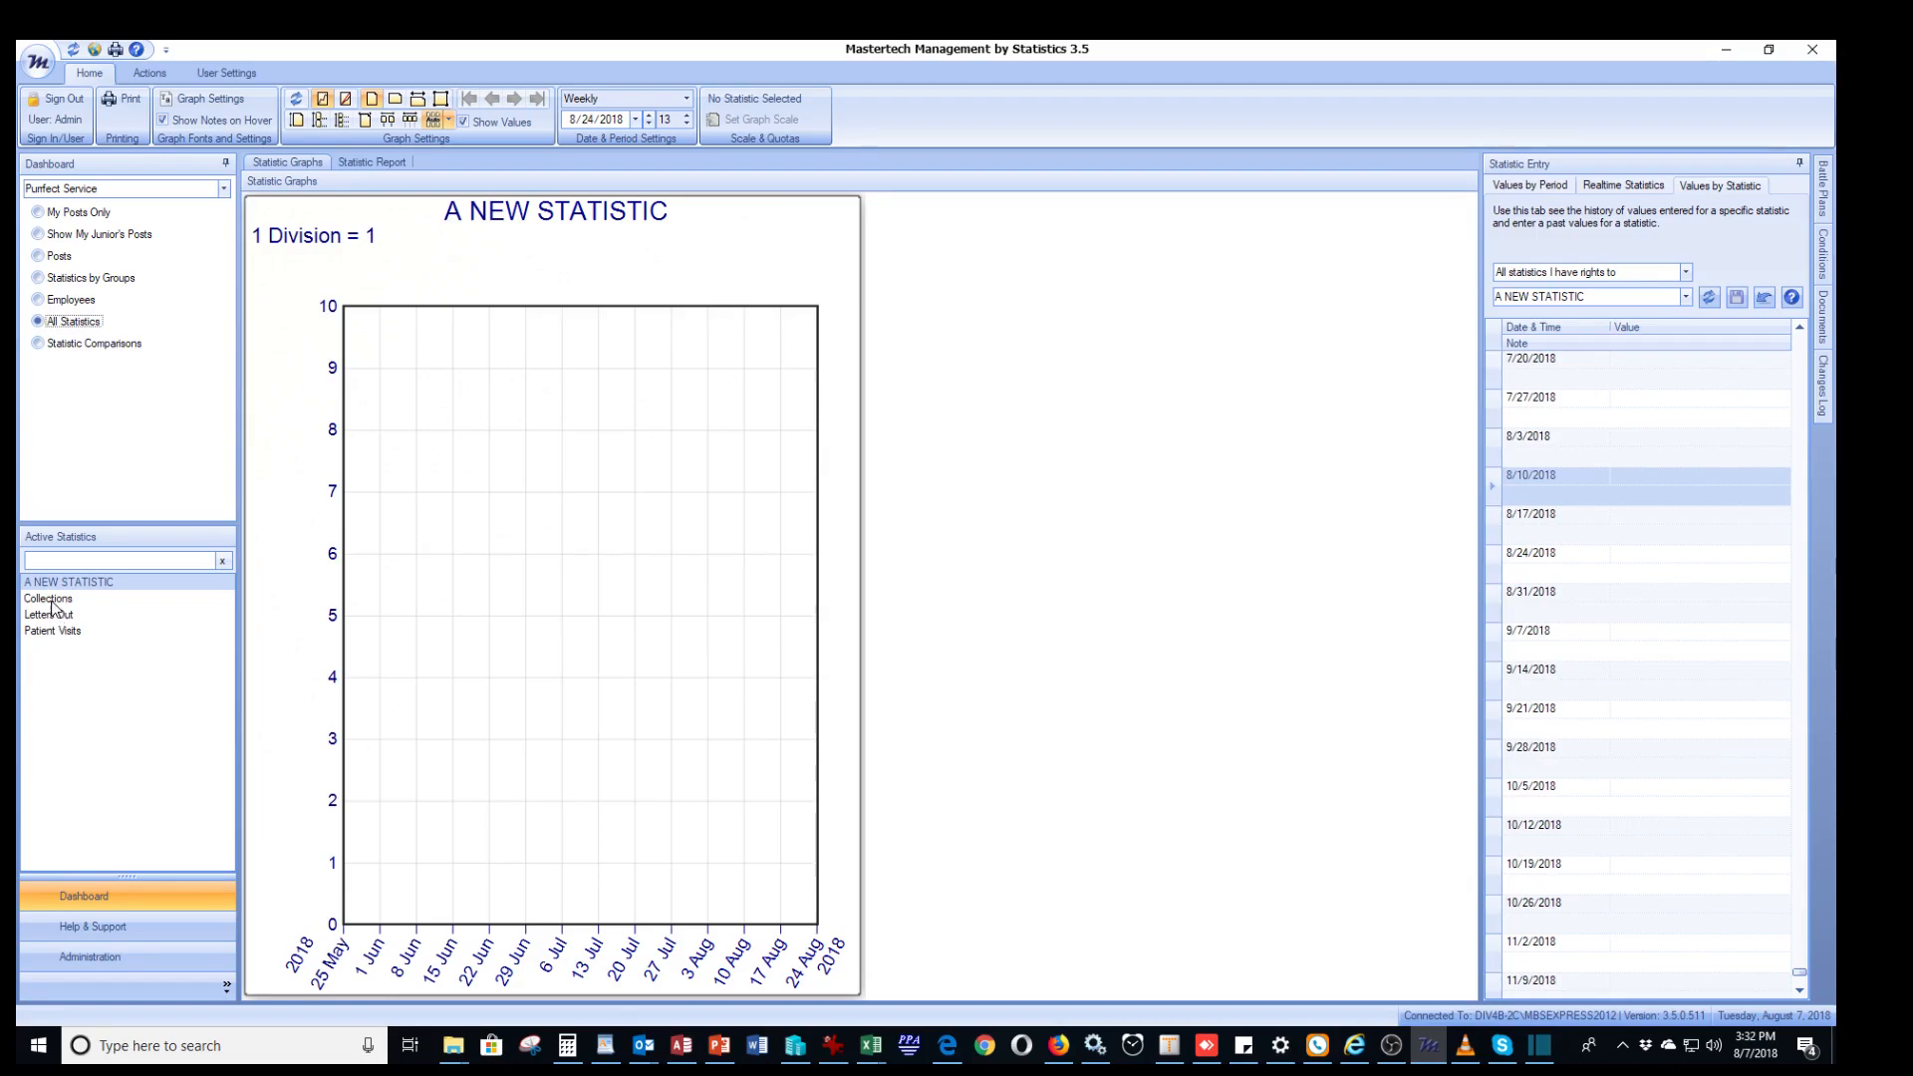
left_click(52, 602)
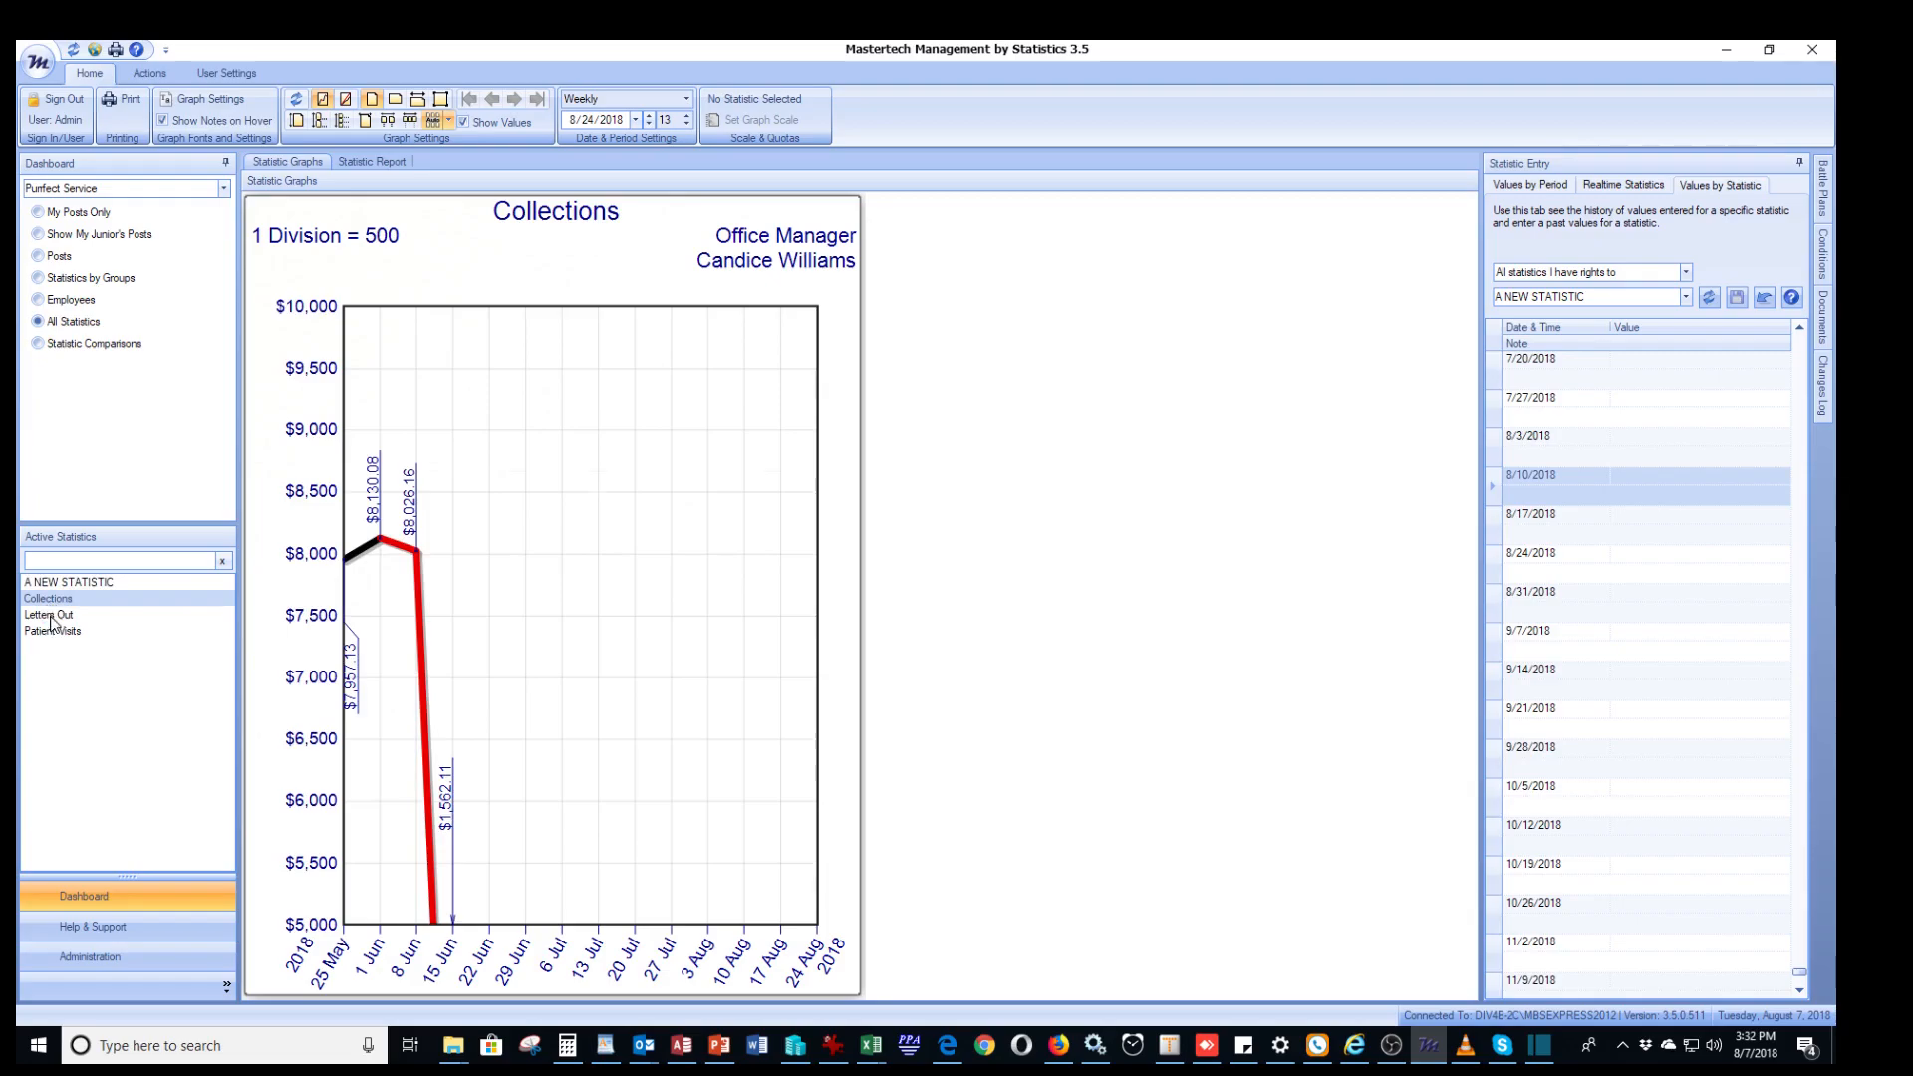
left_click(52, 615)
left_click(55, 631)
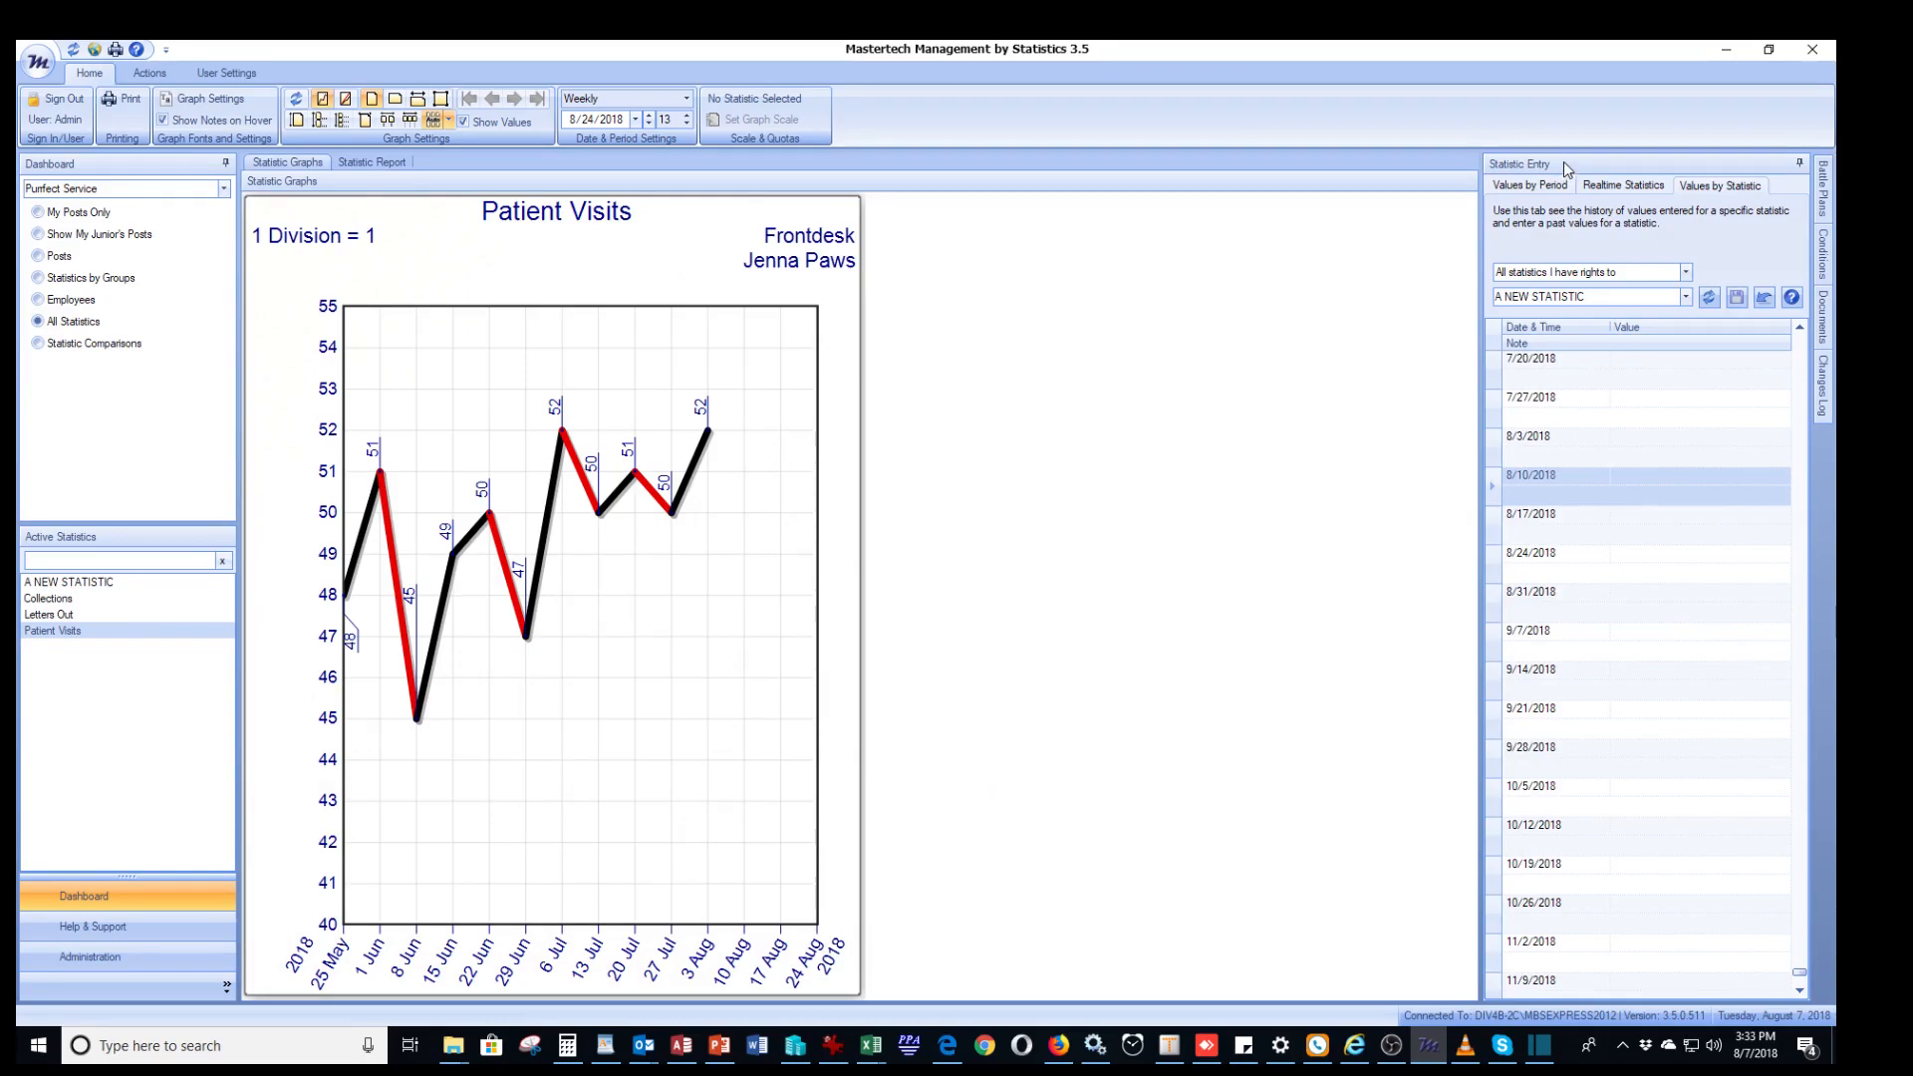
Step: Auto-hide the Statistic Entry pane and preview the collapsed panes beside it
left_click(1799, 165)
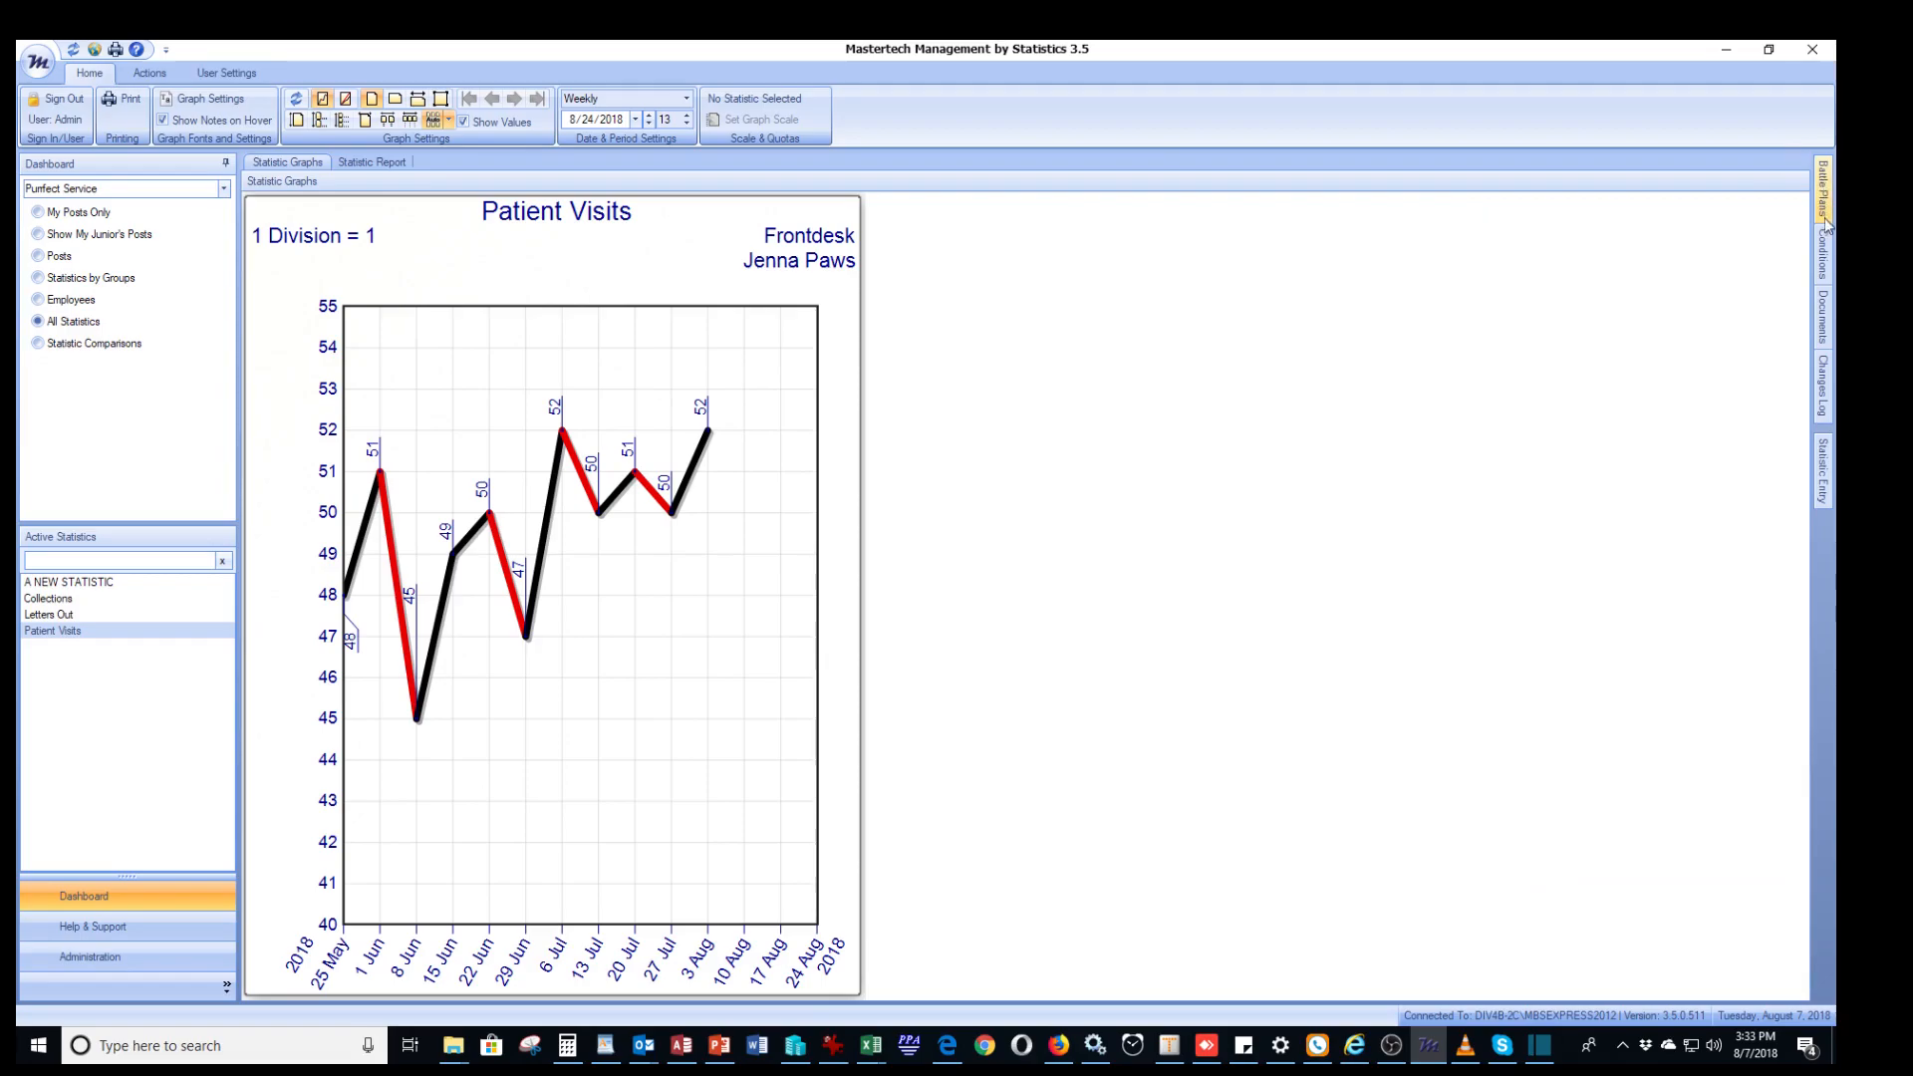
mouse_move(1824, 488)
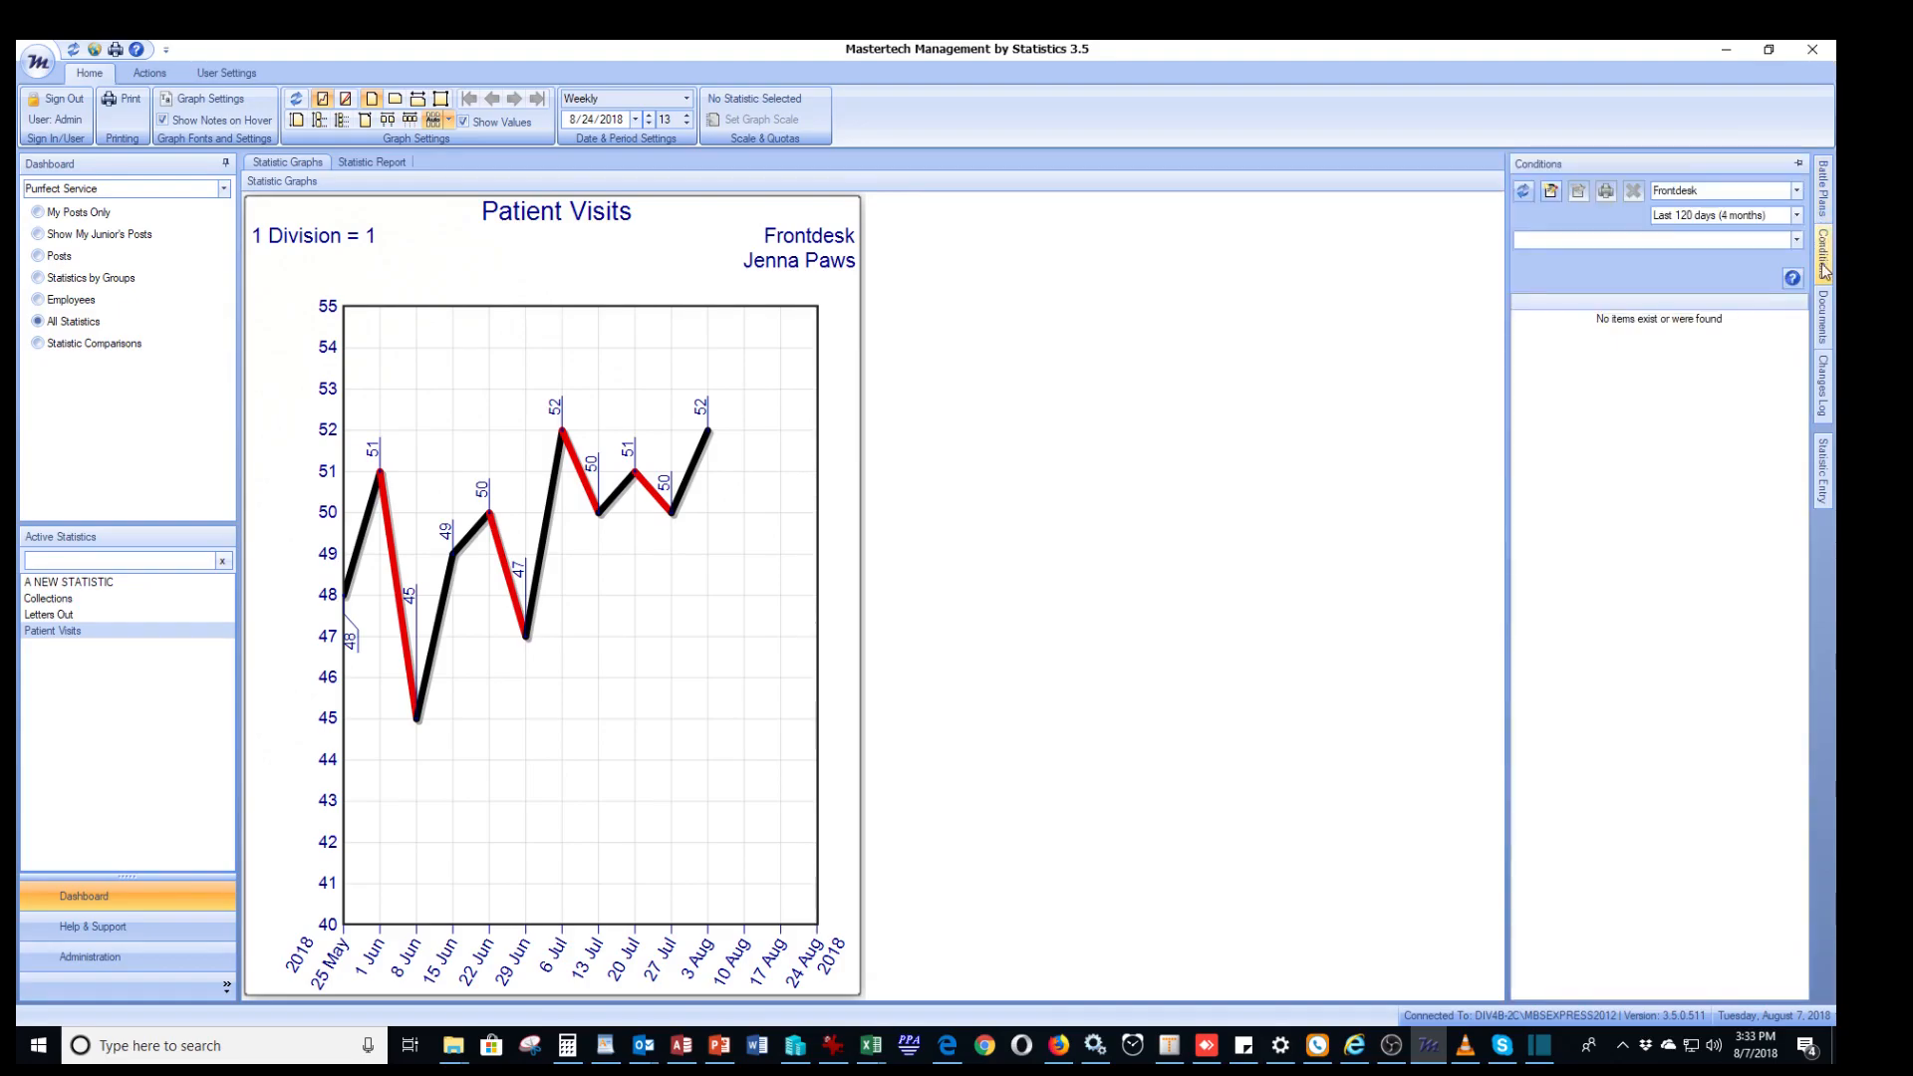
mouse_move(1824, 364)
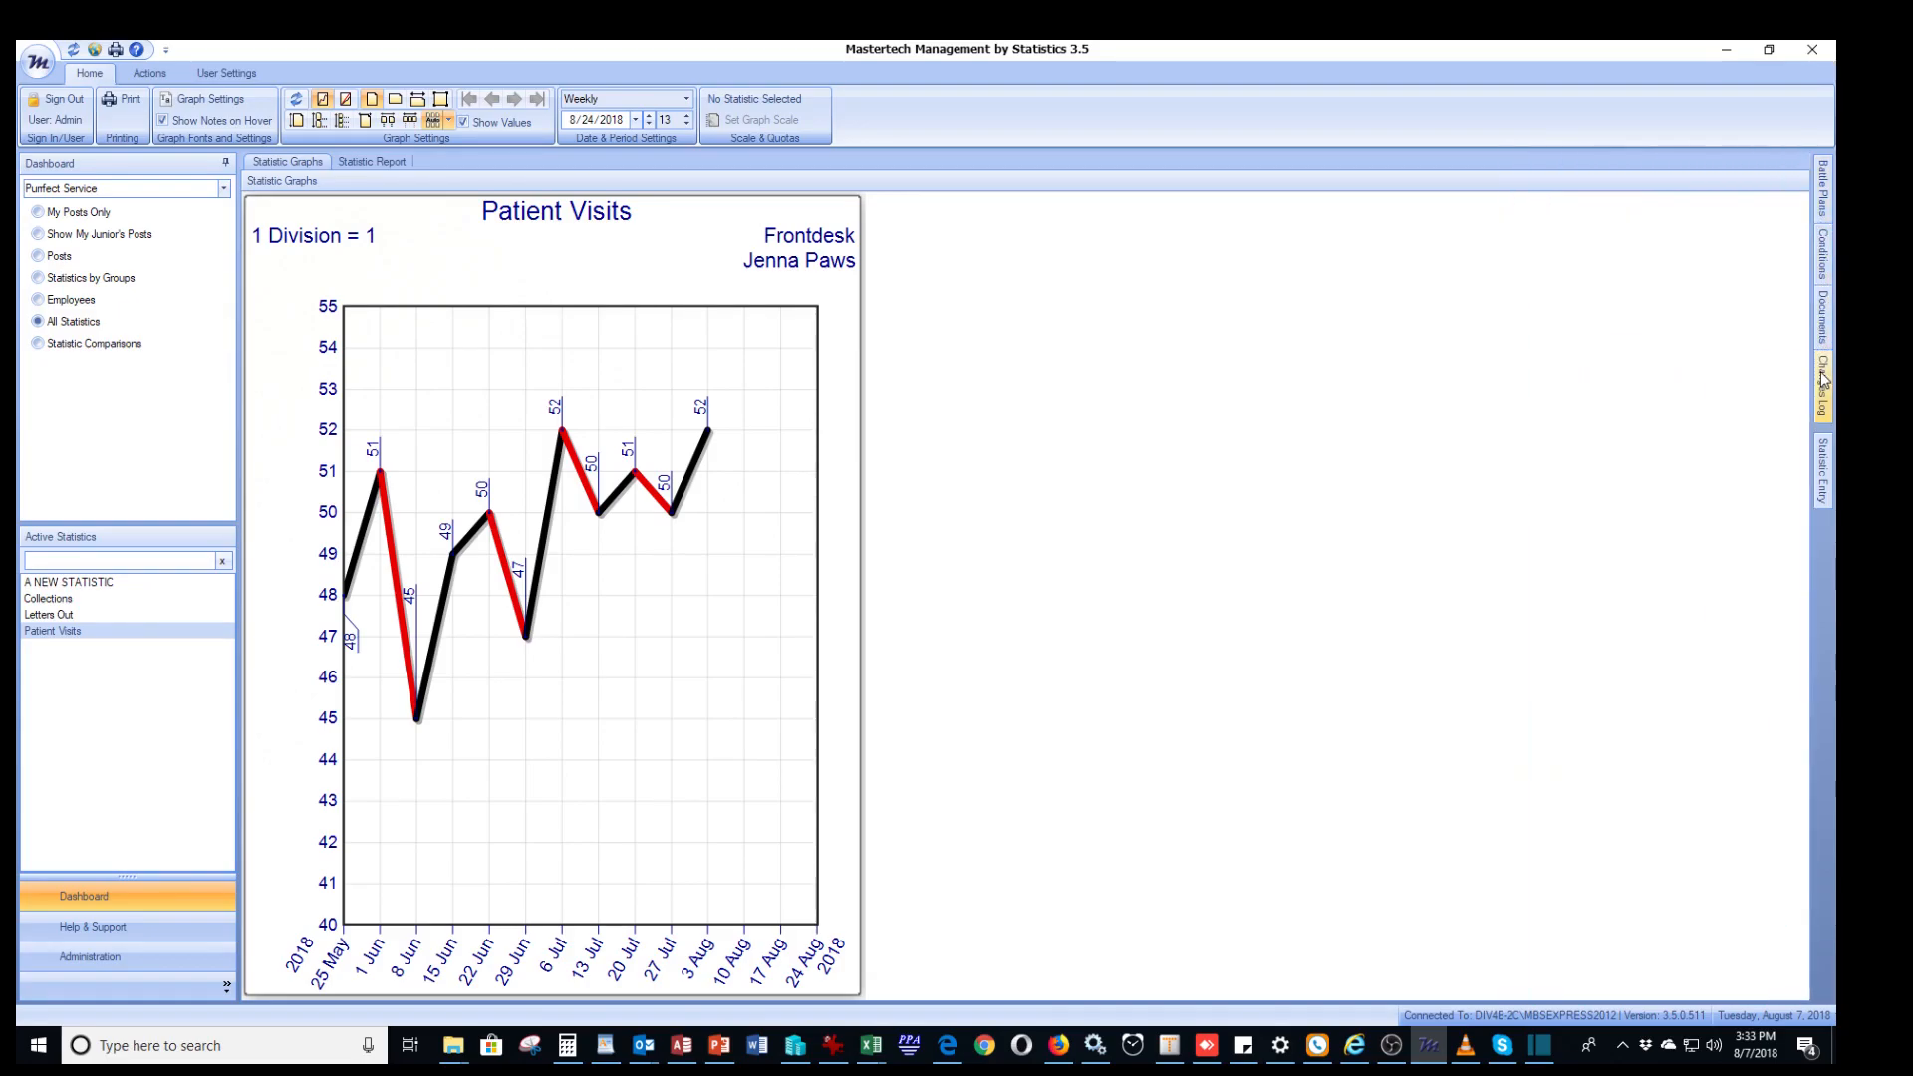
Step: Pin the pane group containing Battle Plans, view Battle Plans, and auto-hide the group again
left_click(1800, 163)
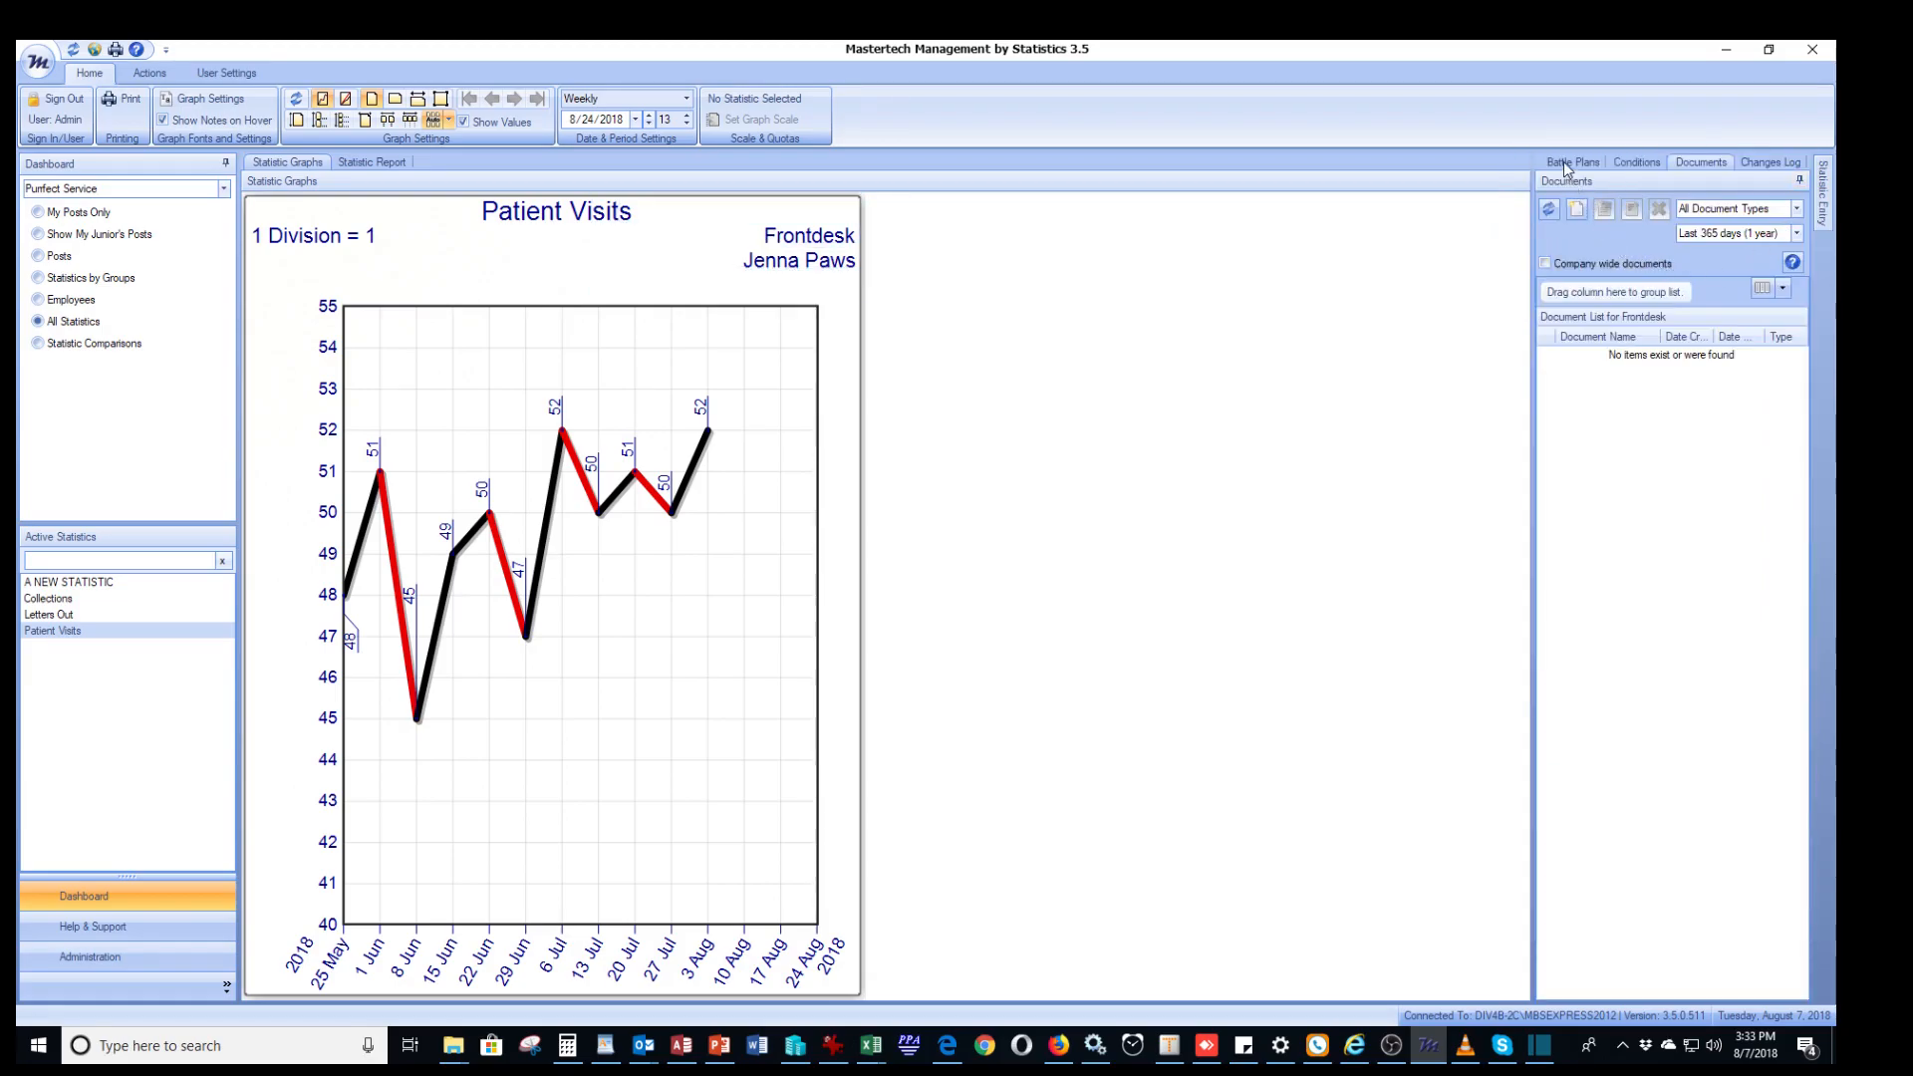
left_click(1574, 162)
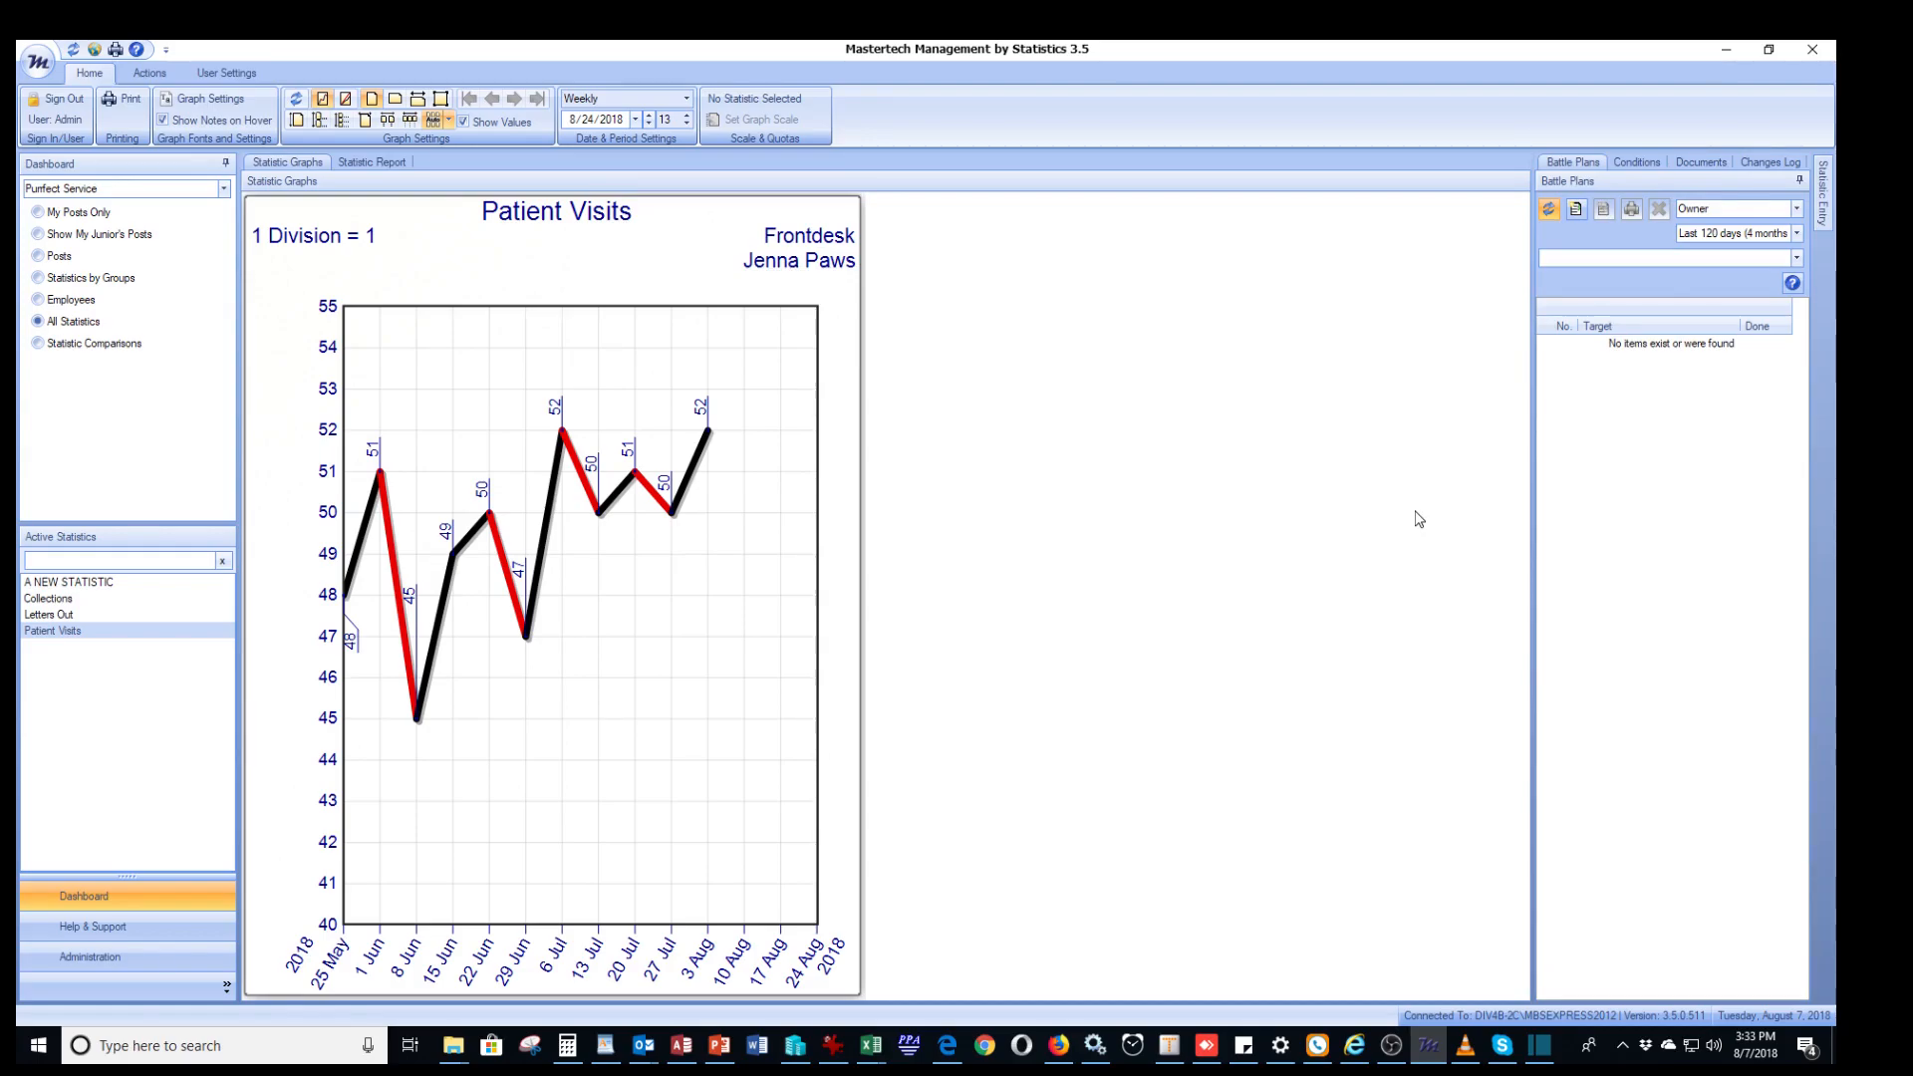
left_click(1799, 183)
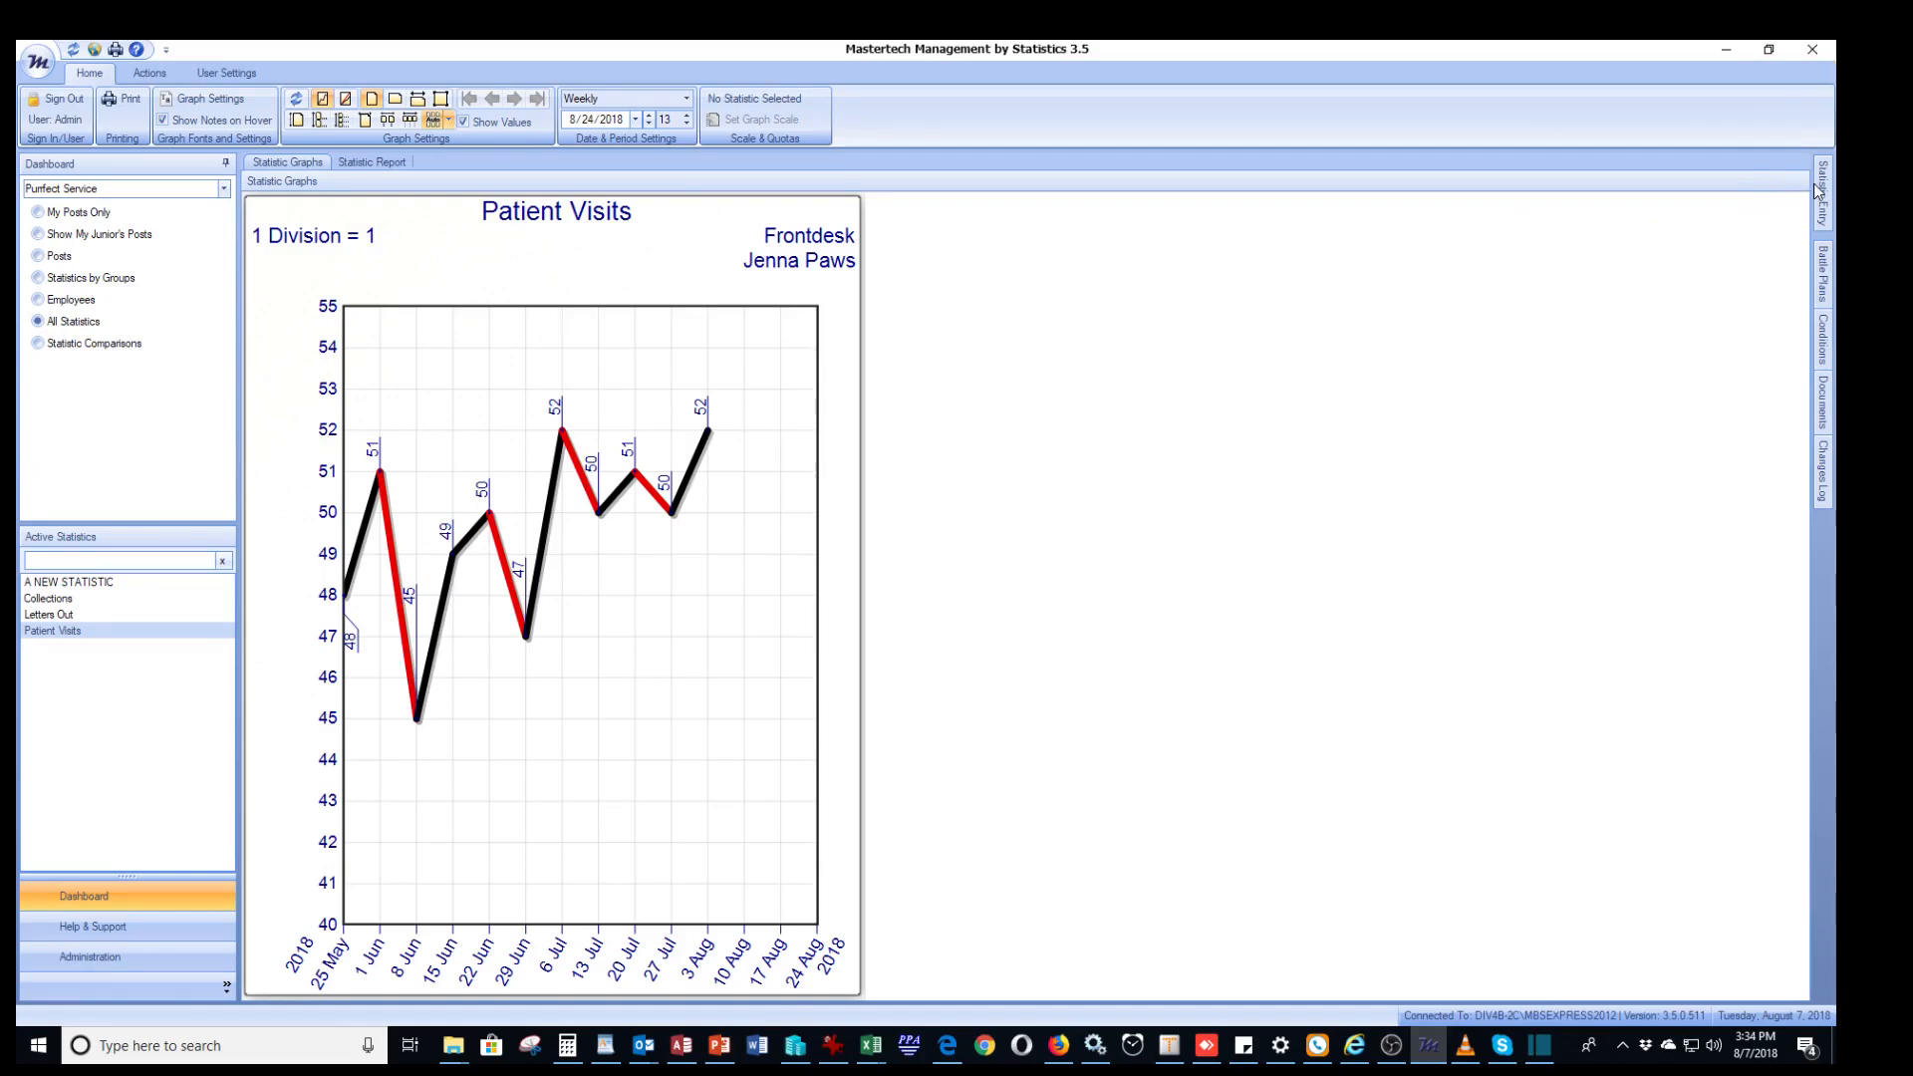
Step: Pin the Statistic Entry pane open and set Values by Statistic to all statistics I have rights to
mouse_move(1821, 192)
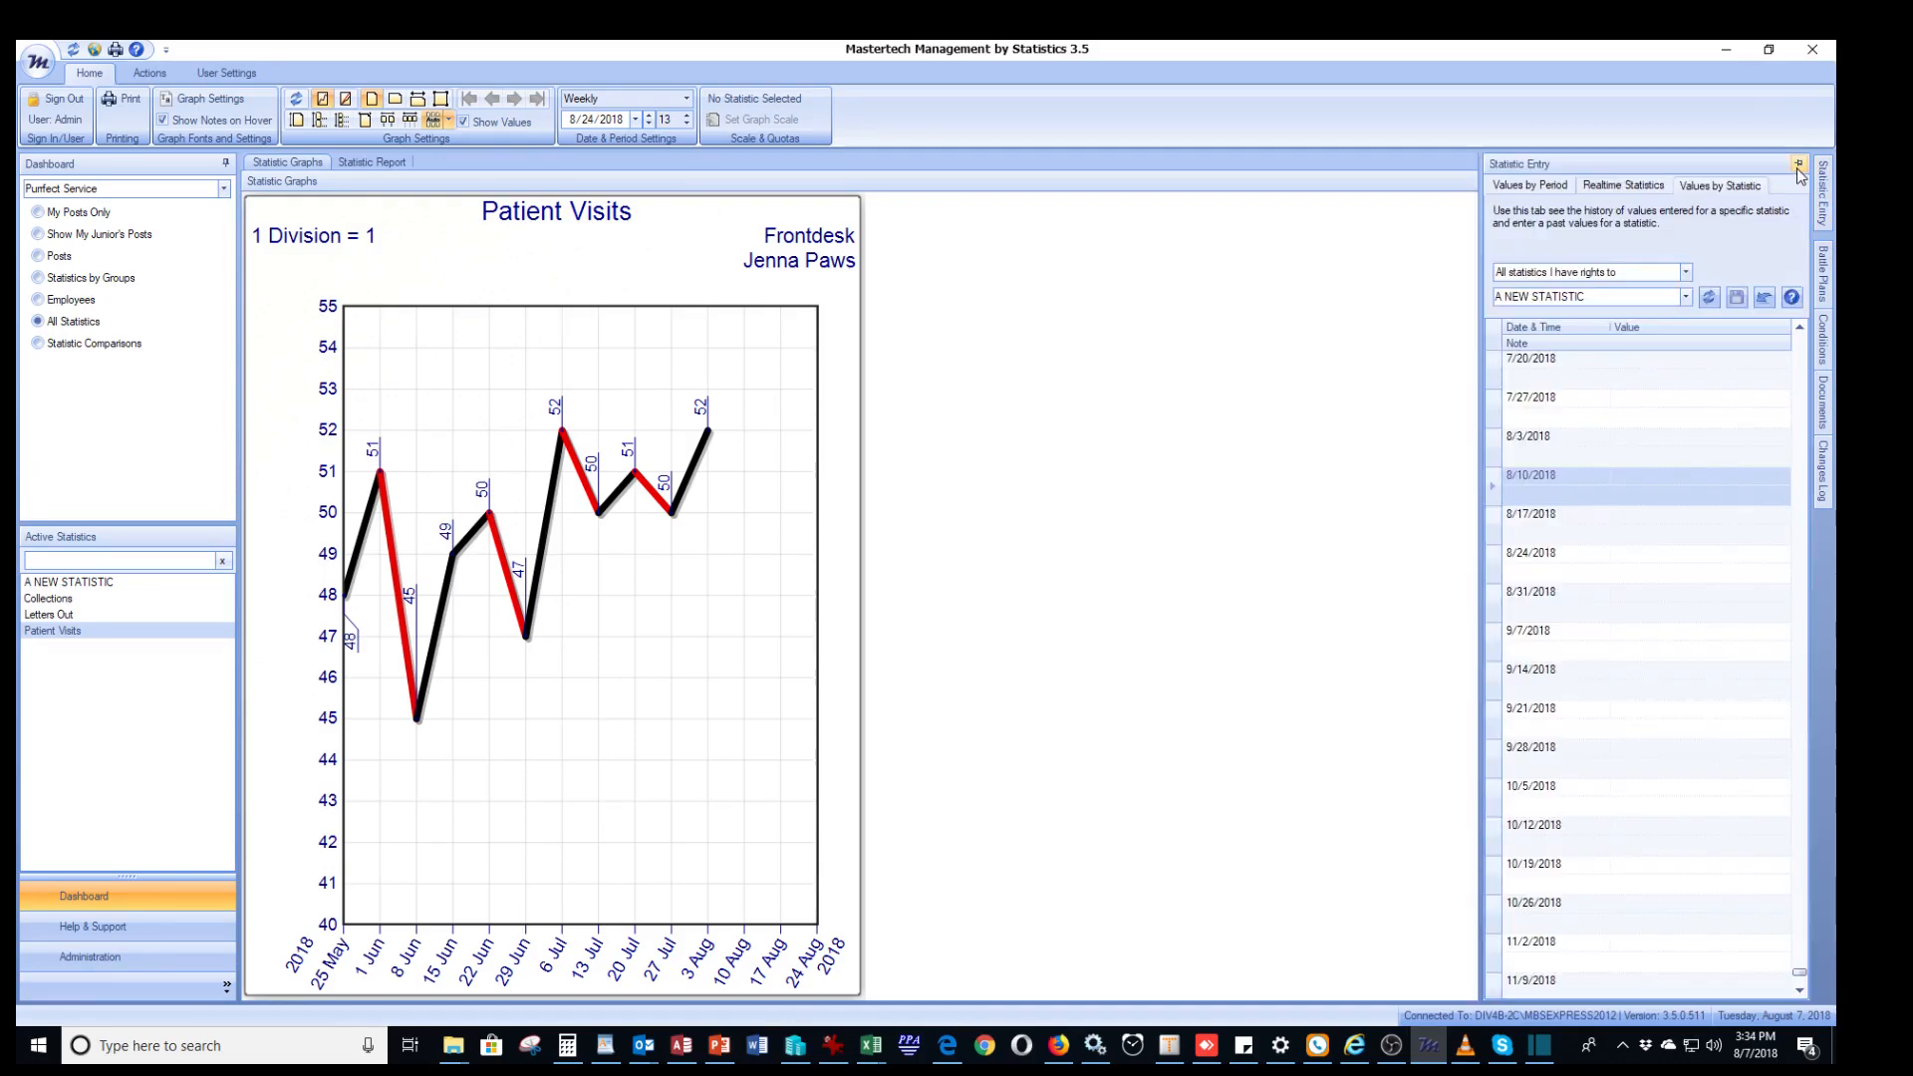
left_click(1797, 165)
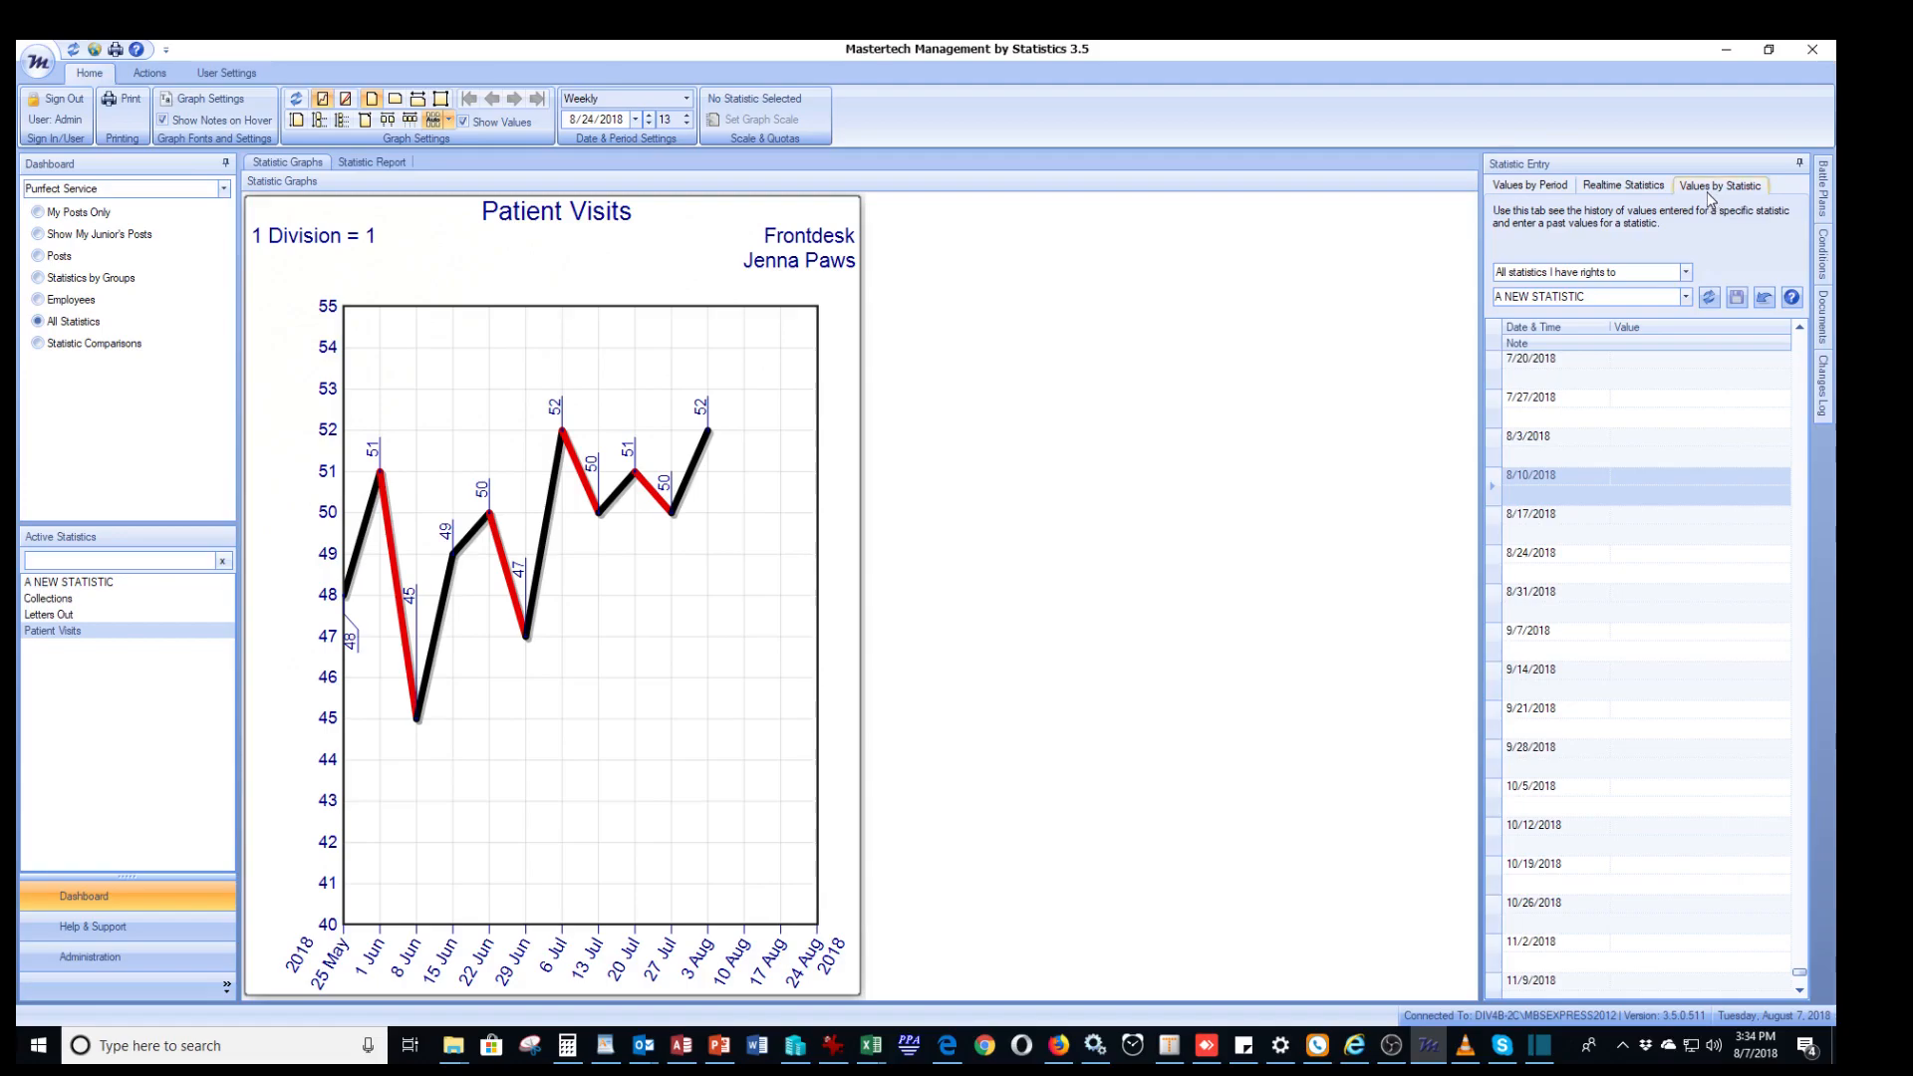
left_click(67, 322)
left_click(1701, 191)
left_click(1686, 271)
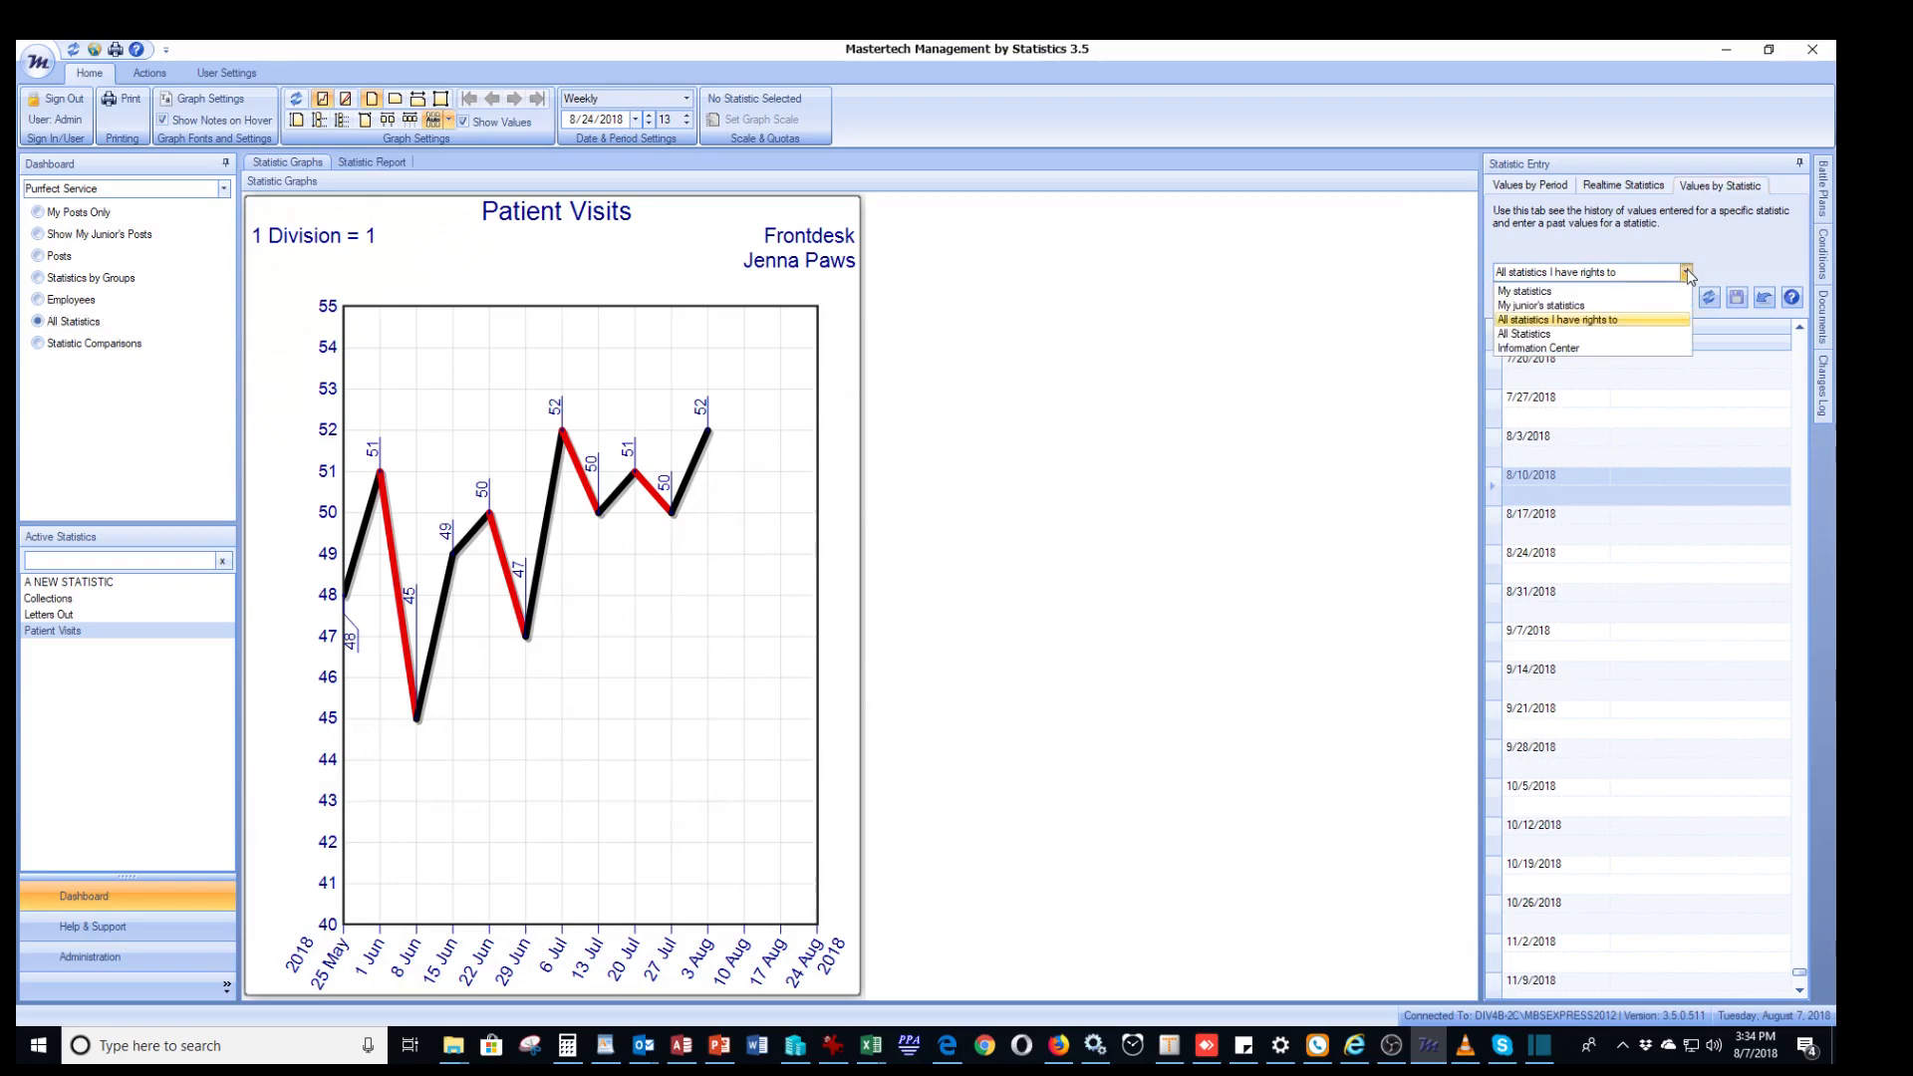
left_click(1579, 320)
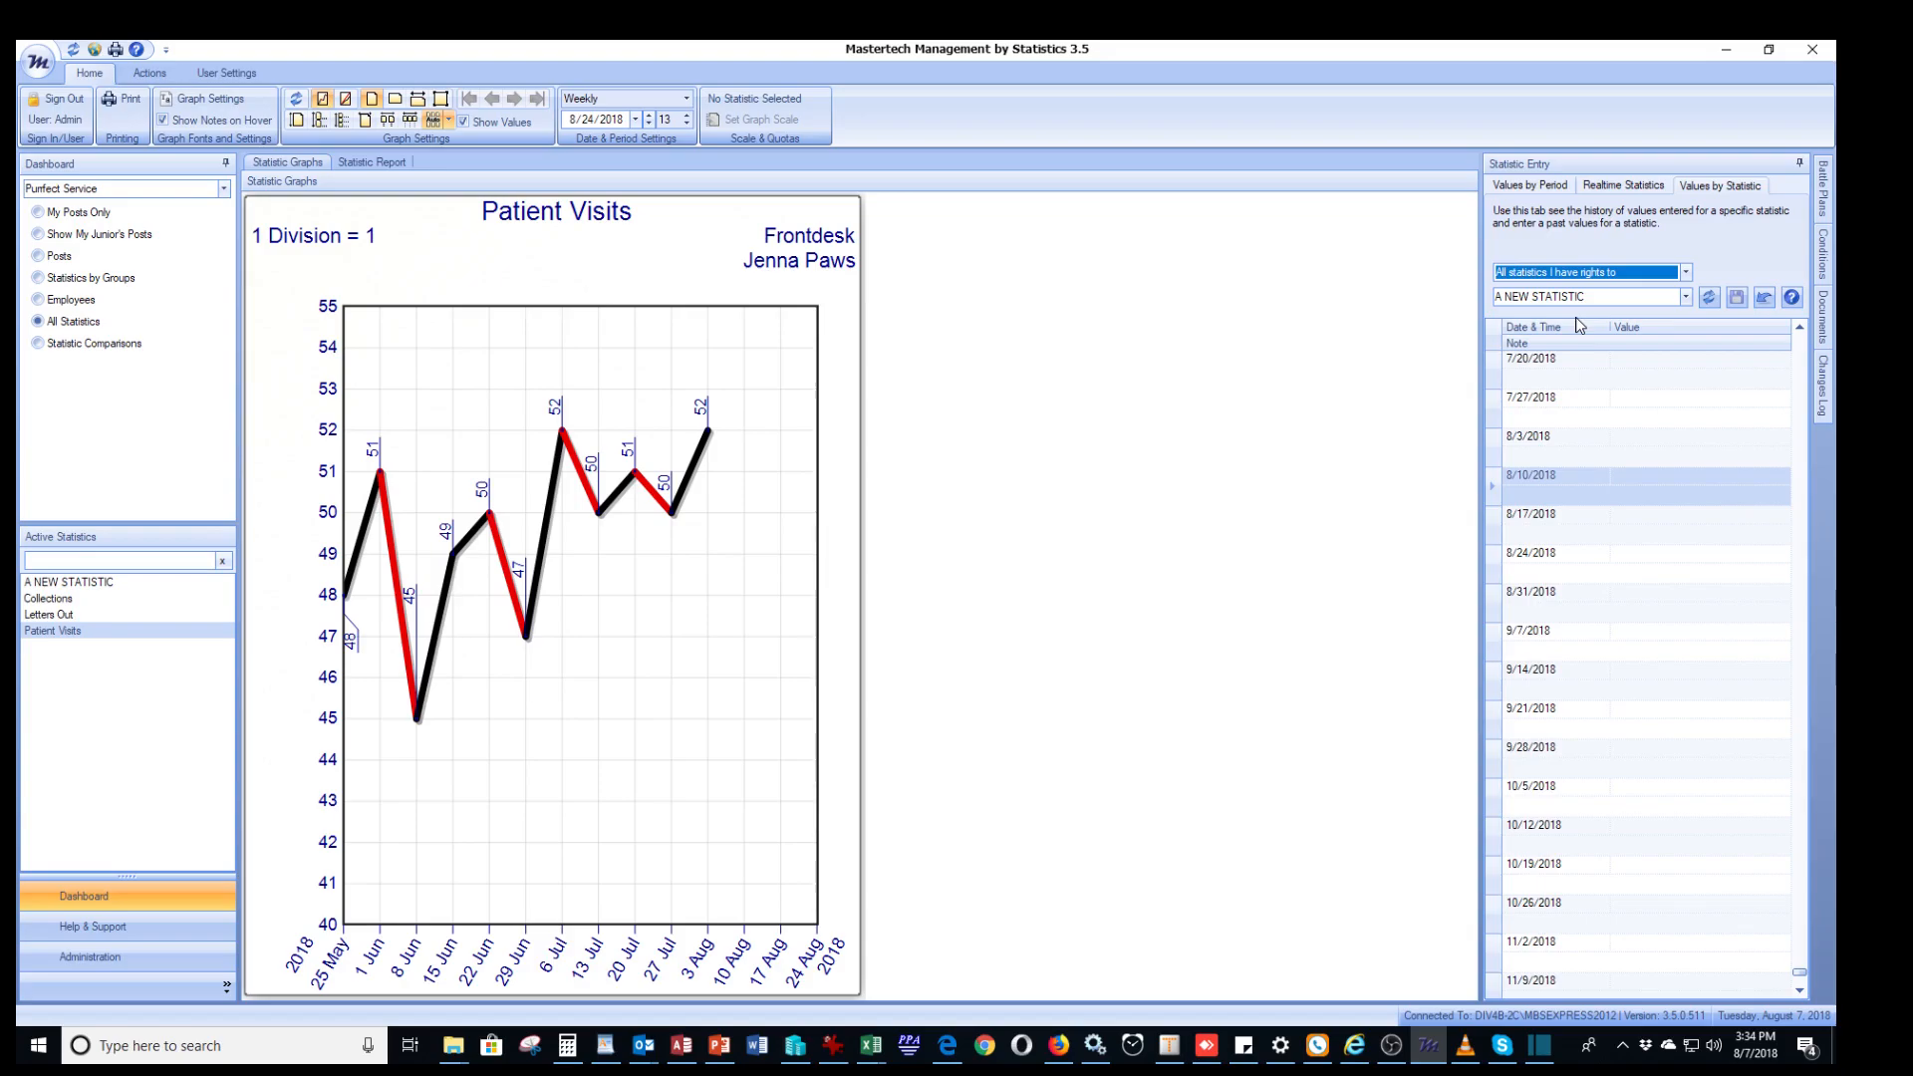
Step: Load Patient Visits [Frontdesk] for value entry and go through its daily rows from 8/8/2018 to 8/11/2018
left_click(1686, 297)
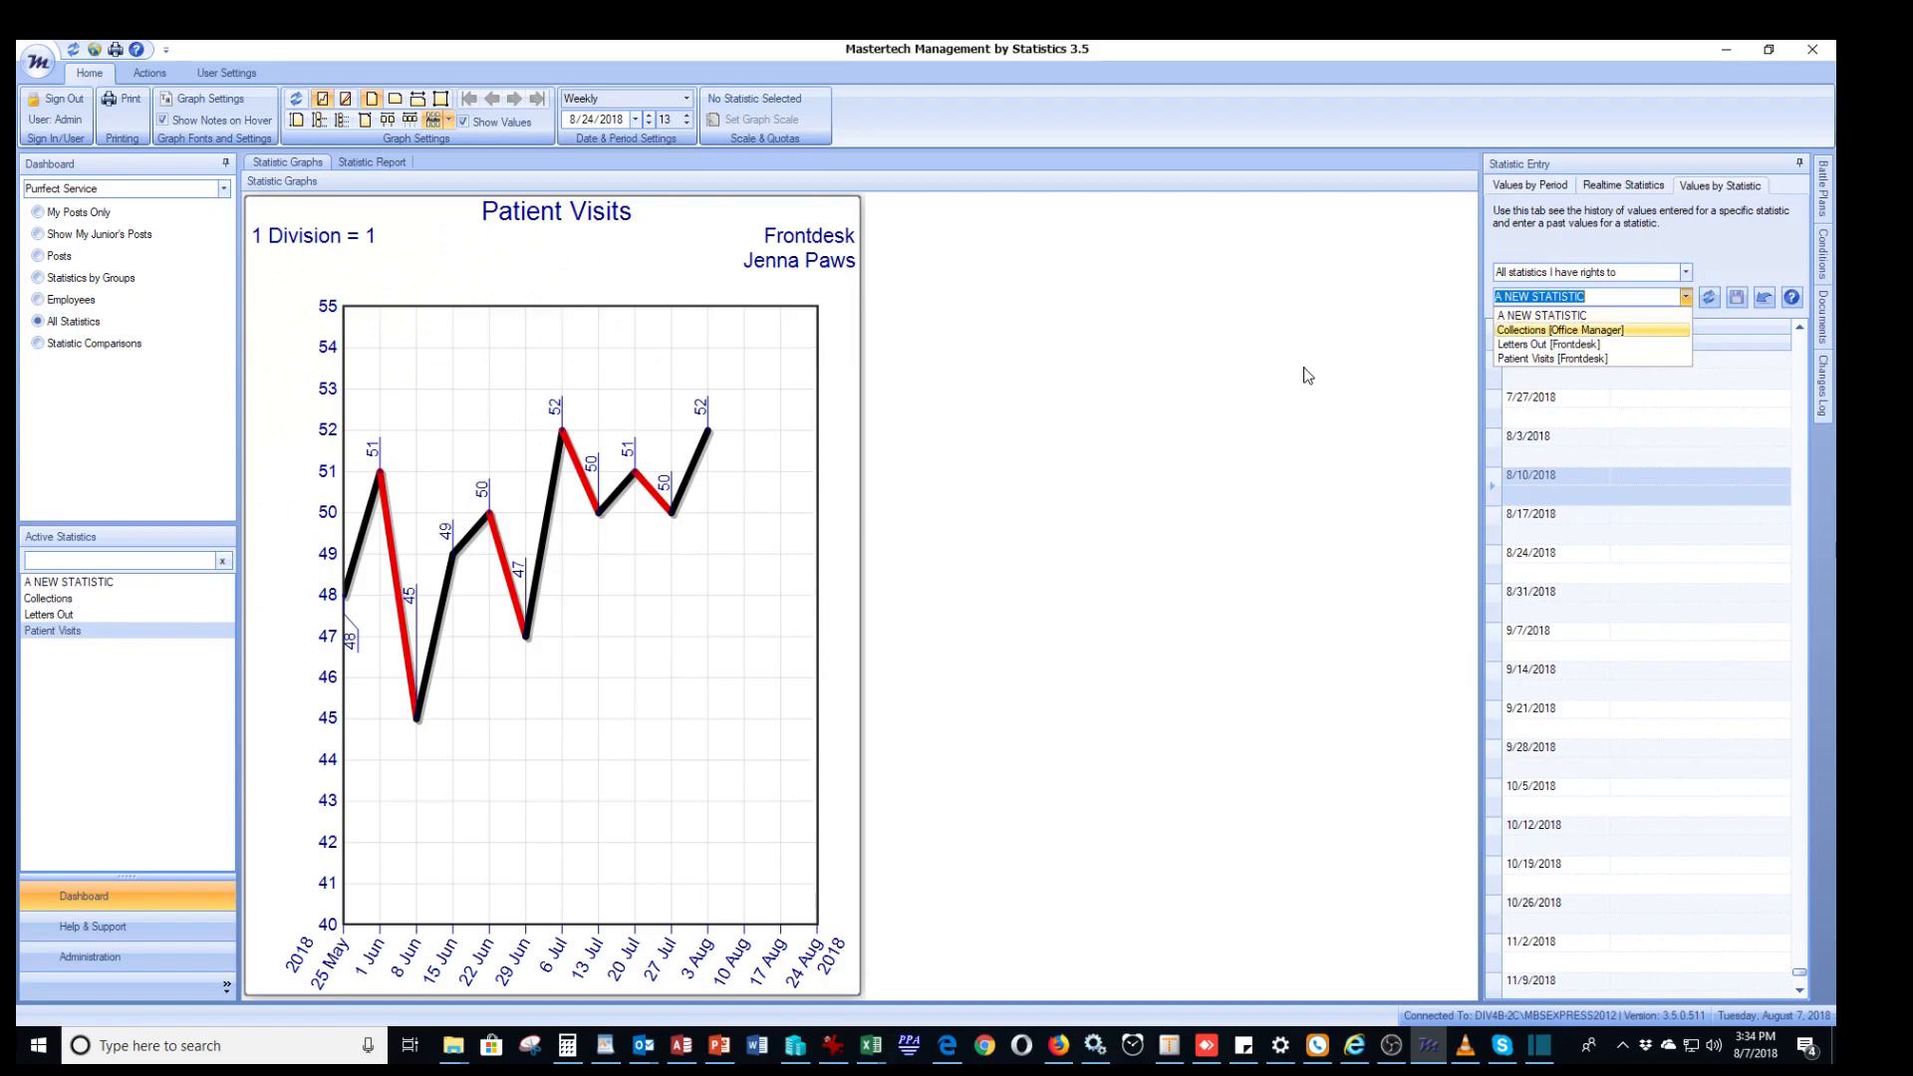
left_click(52, 635)
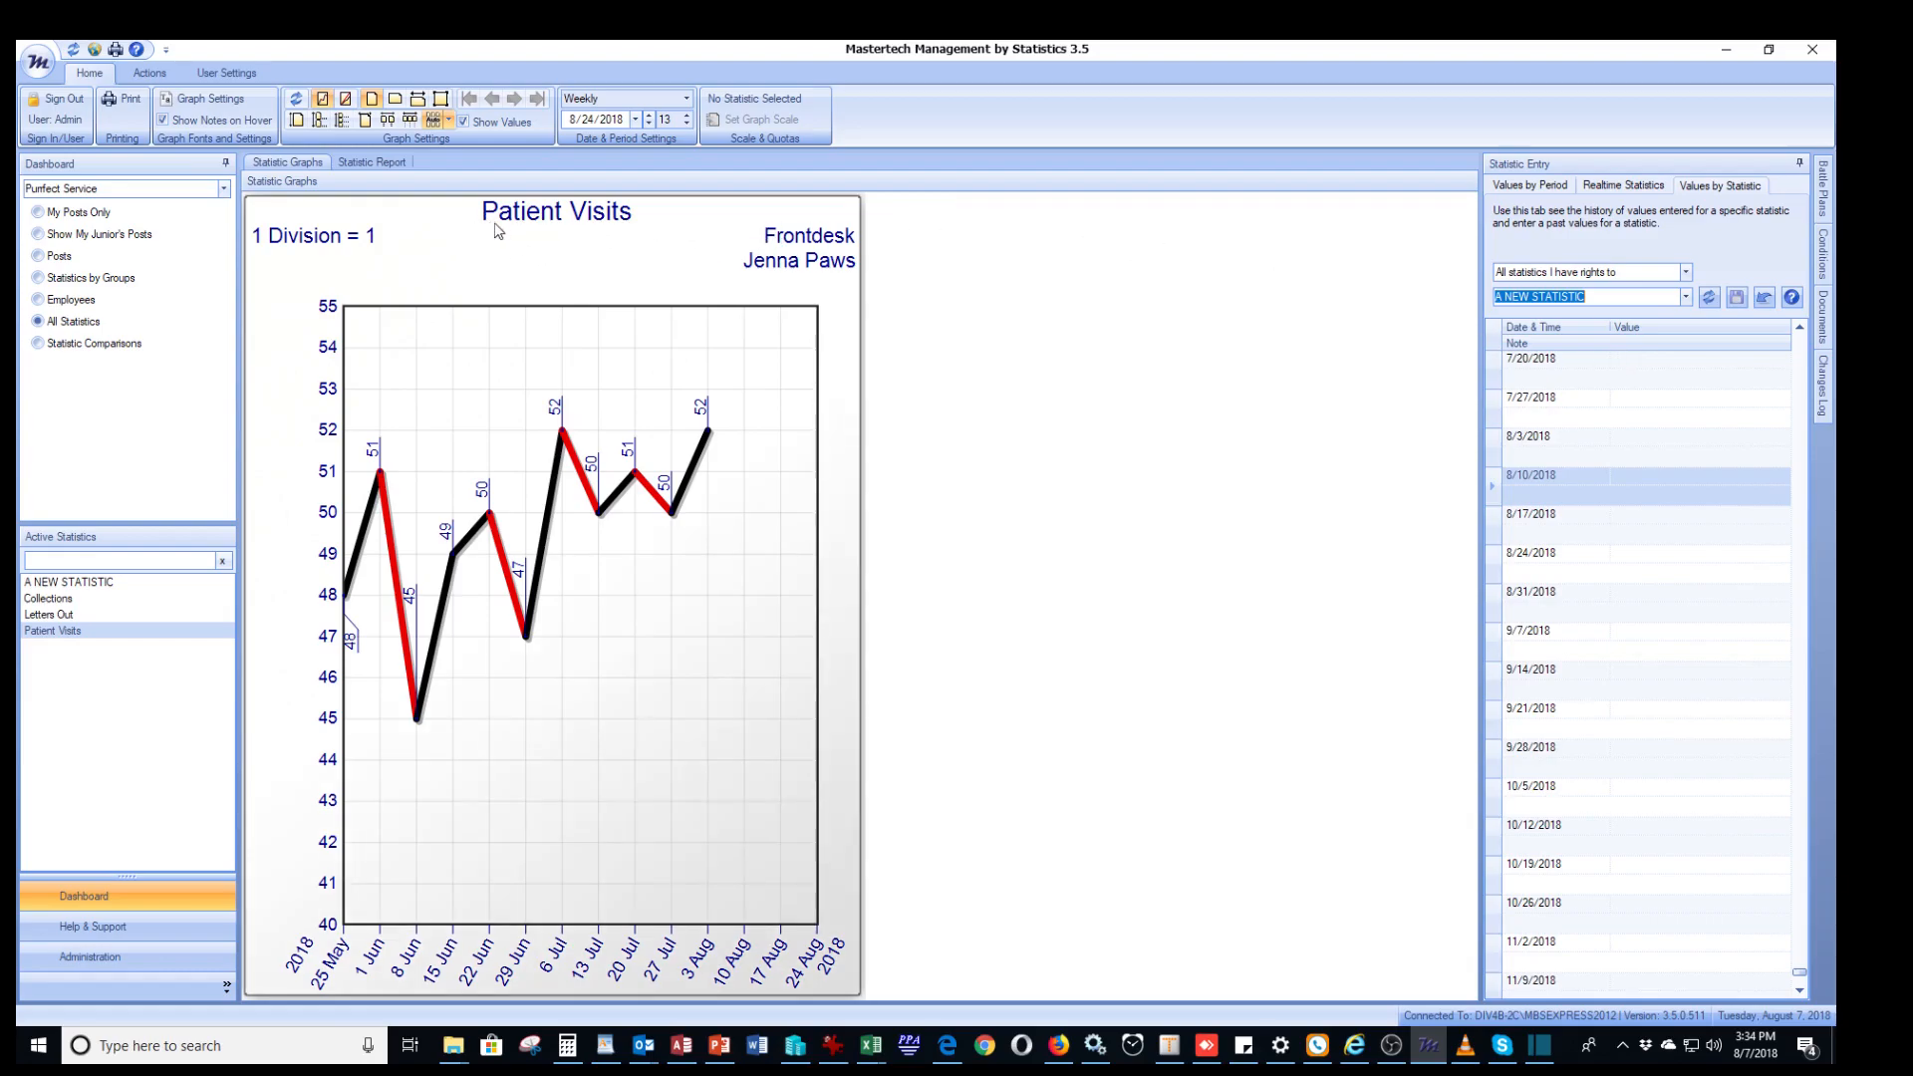
left_click(1686, 299)
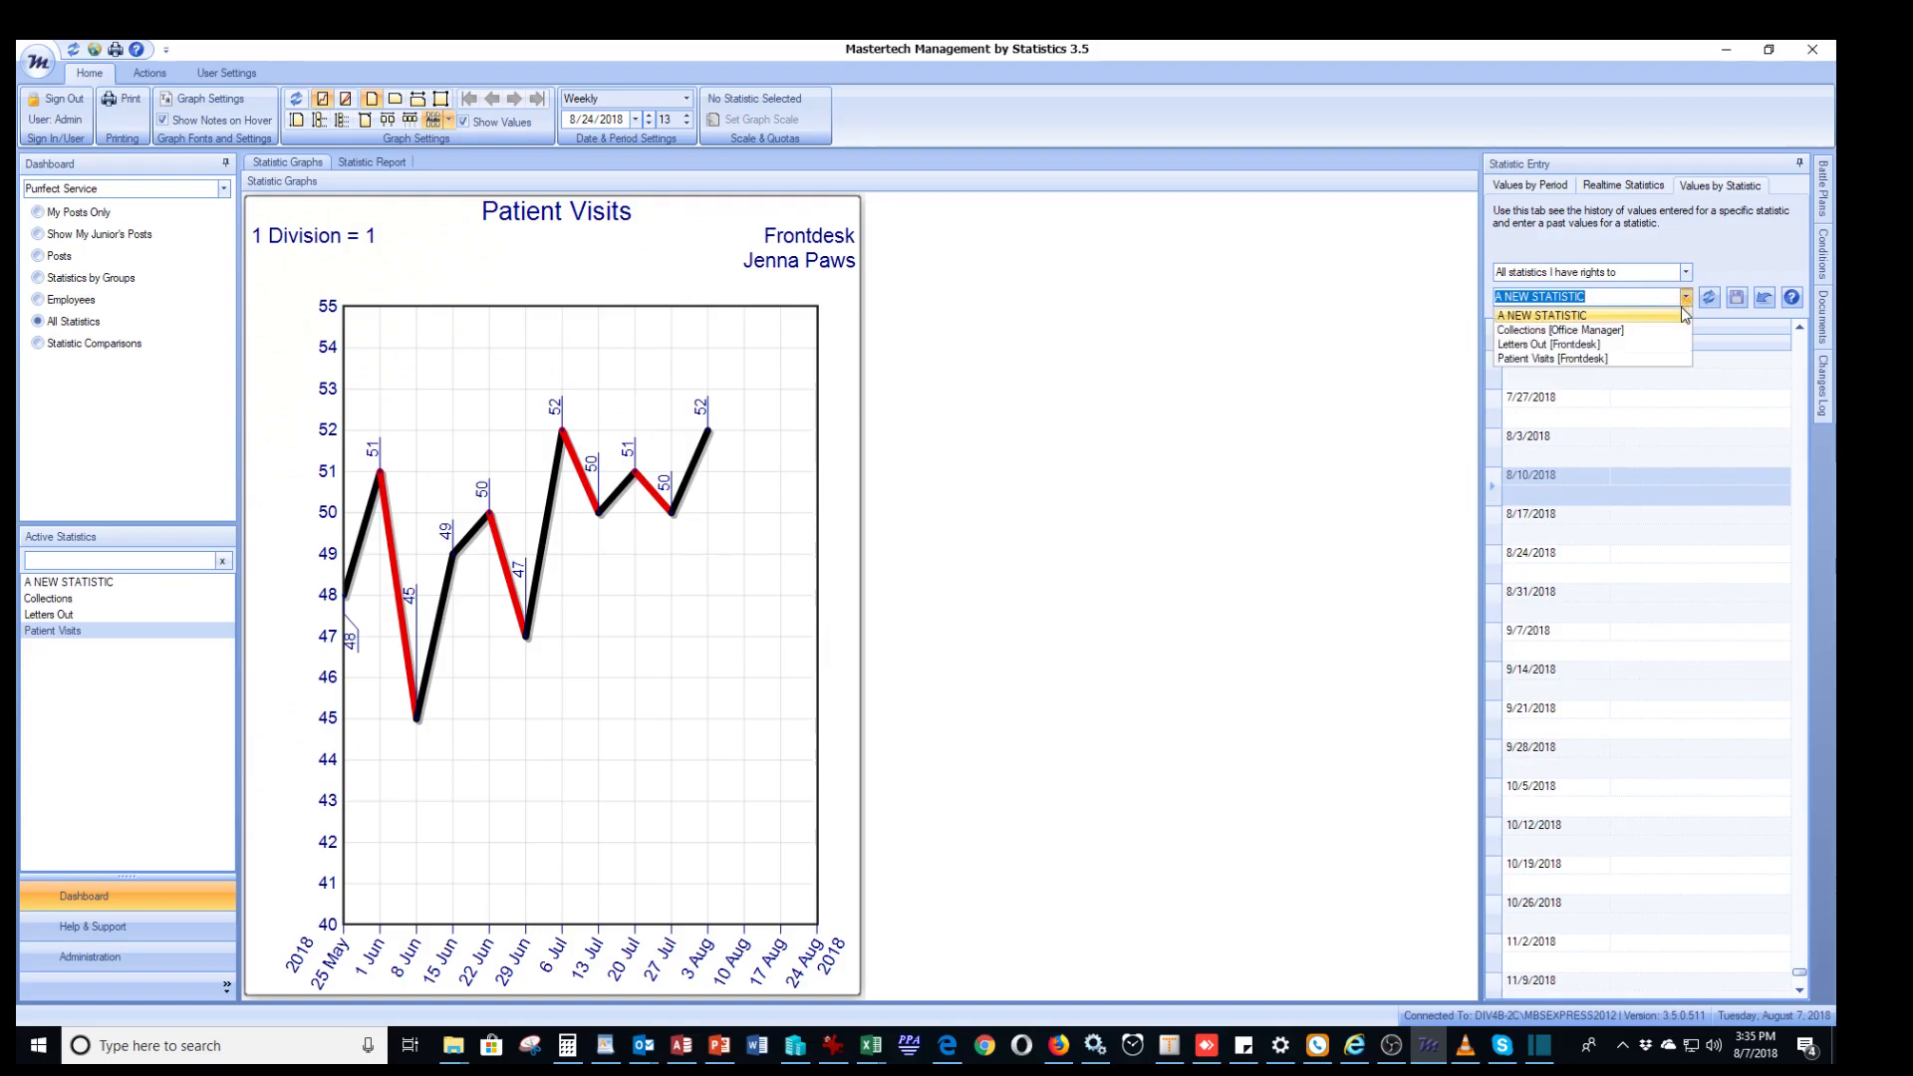
left_click(1573, 357)
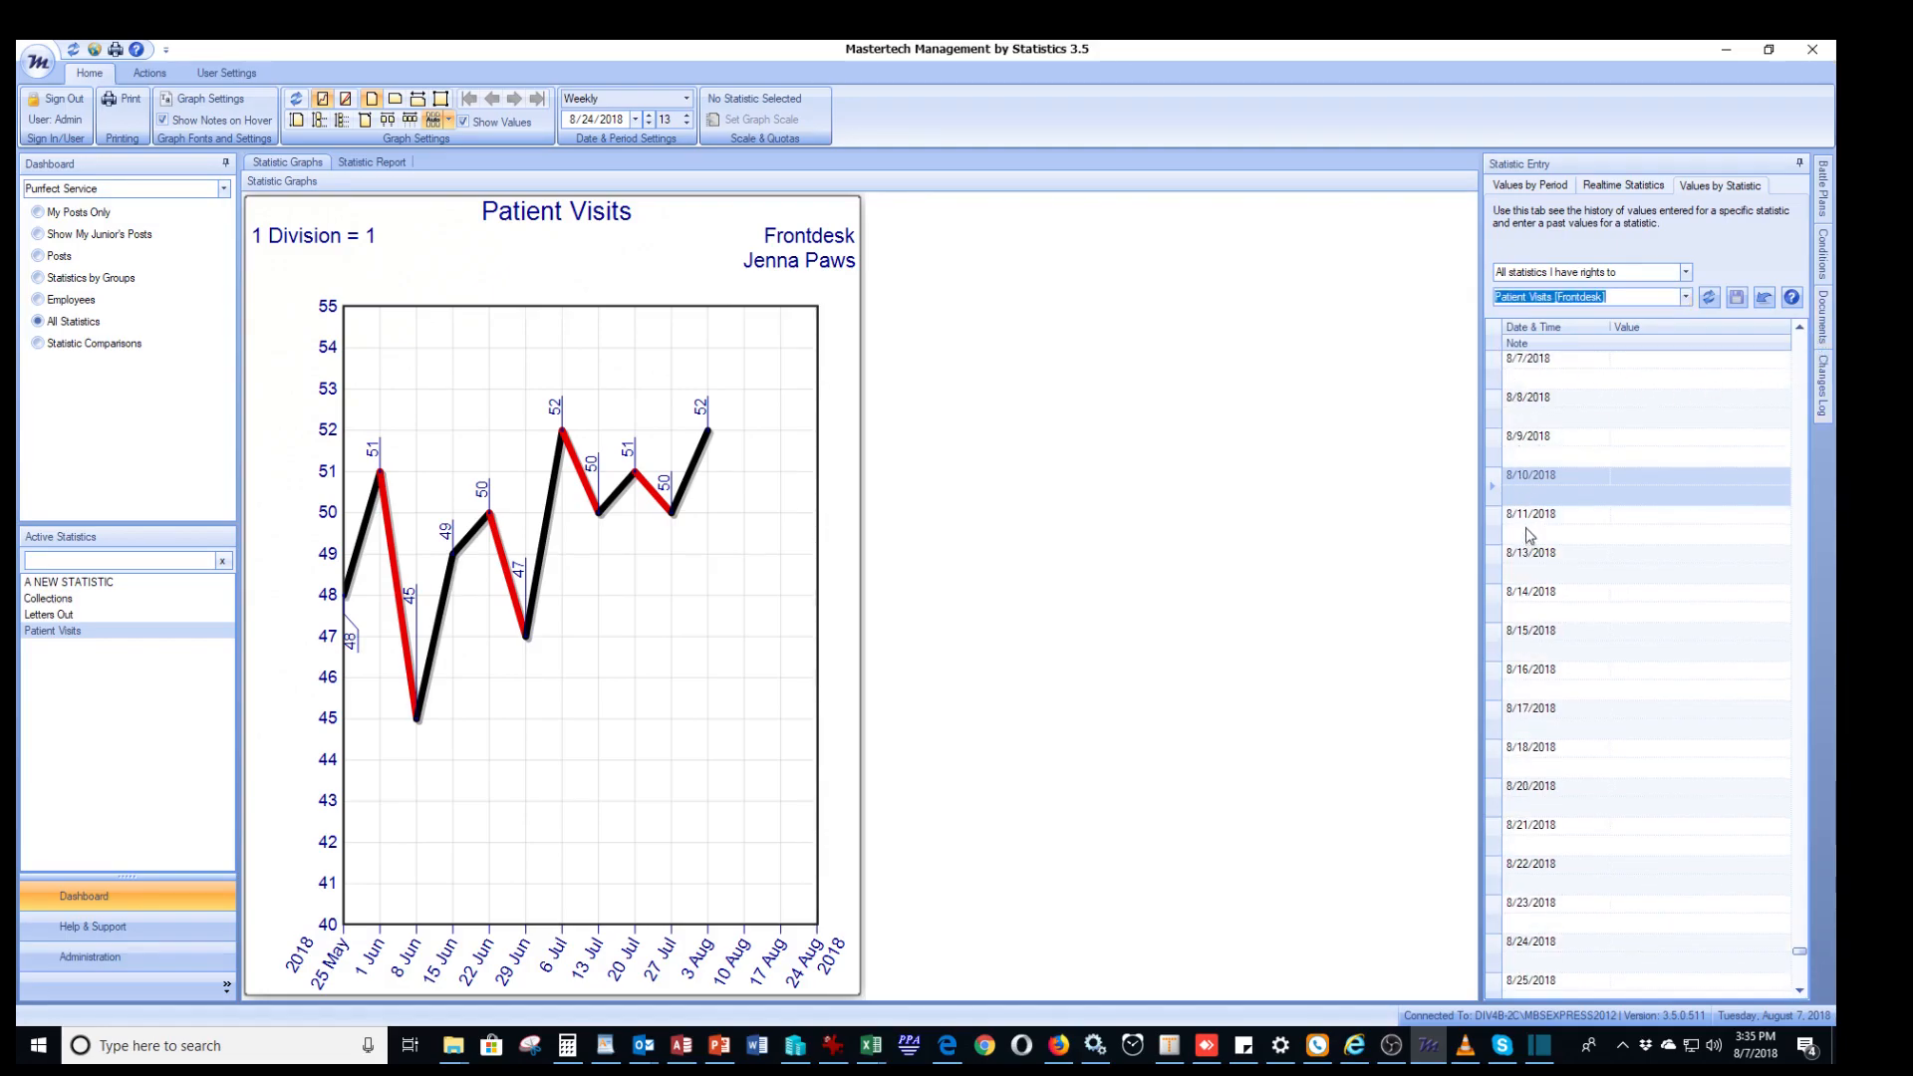
left_click(1522, 408)
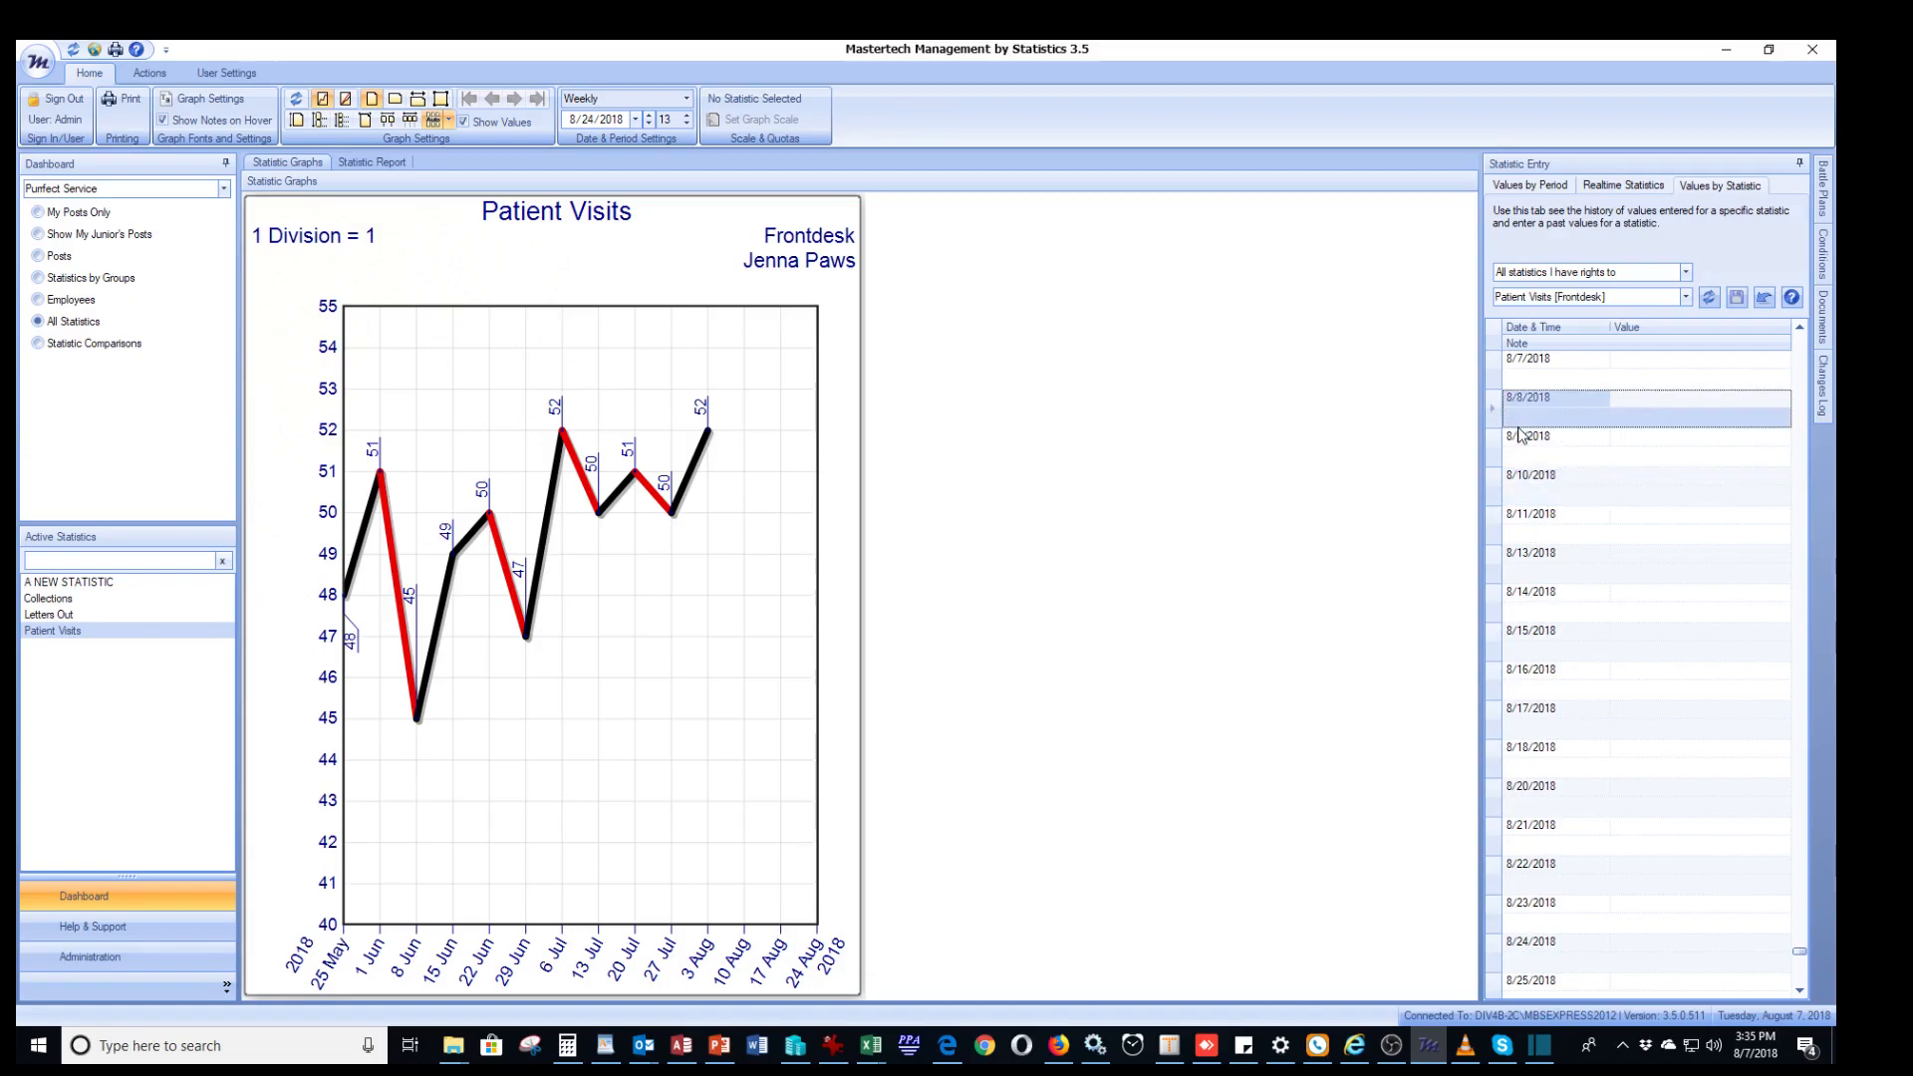
left_click(1520, 438)
left_click(1527, 478)
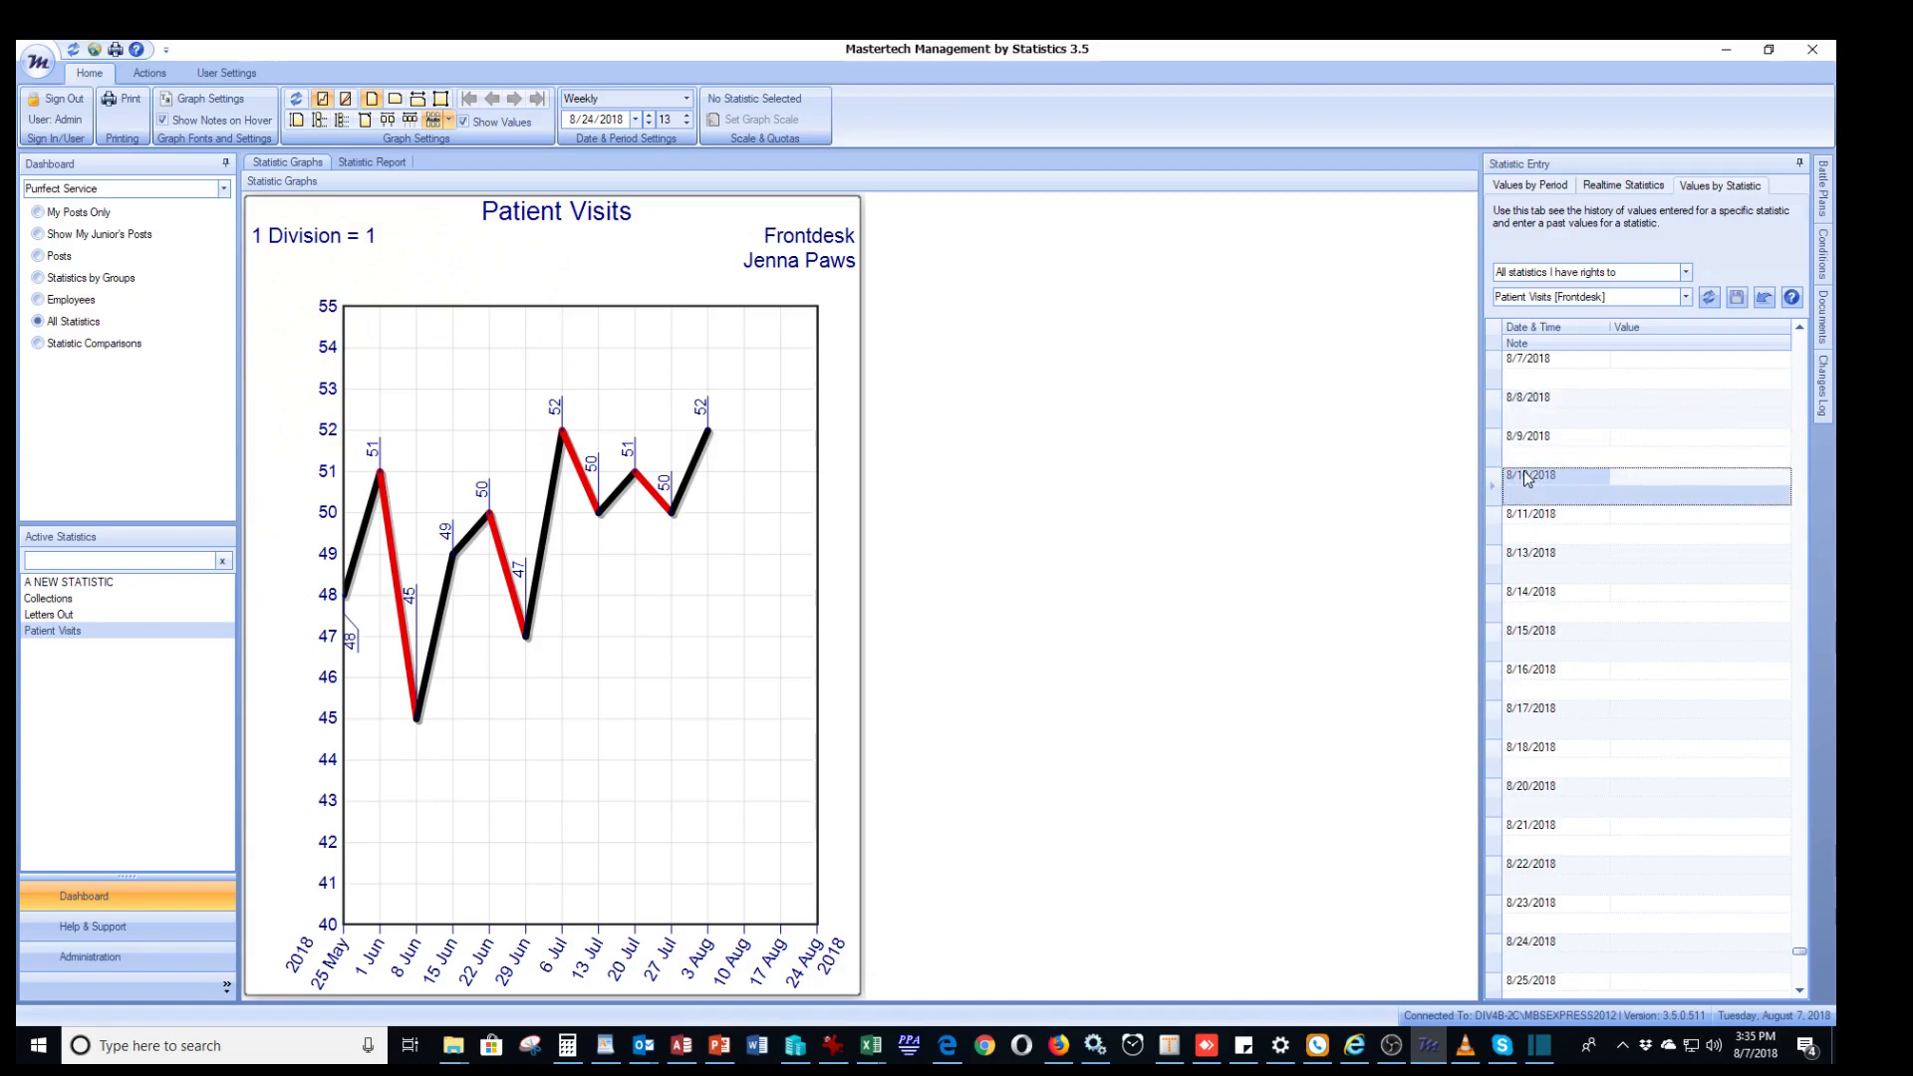
left_click(1527, 519)
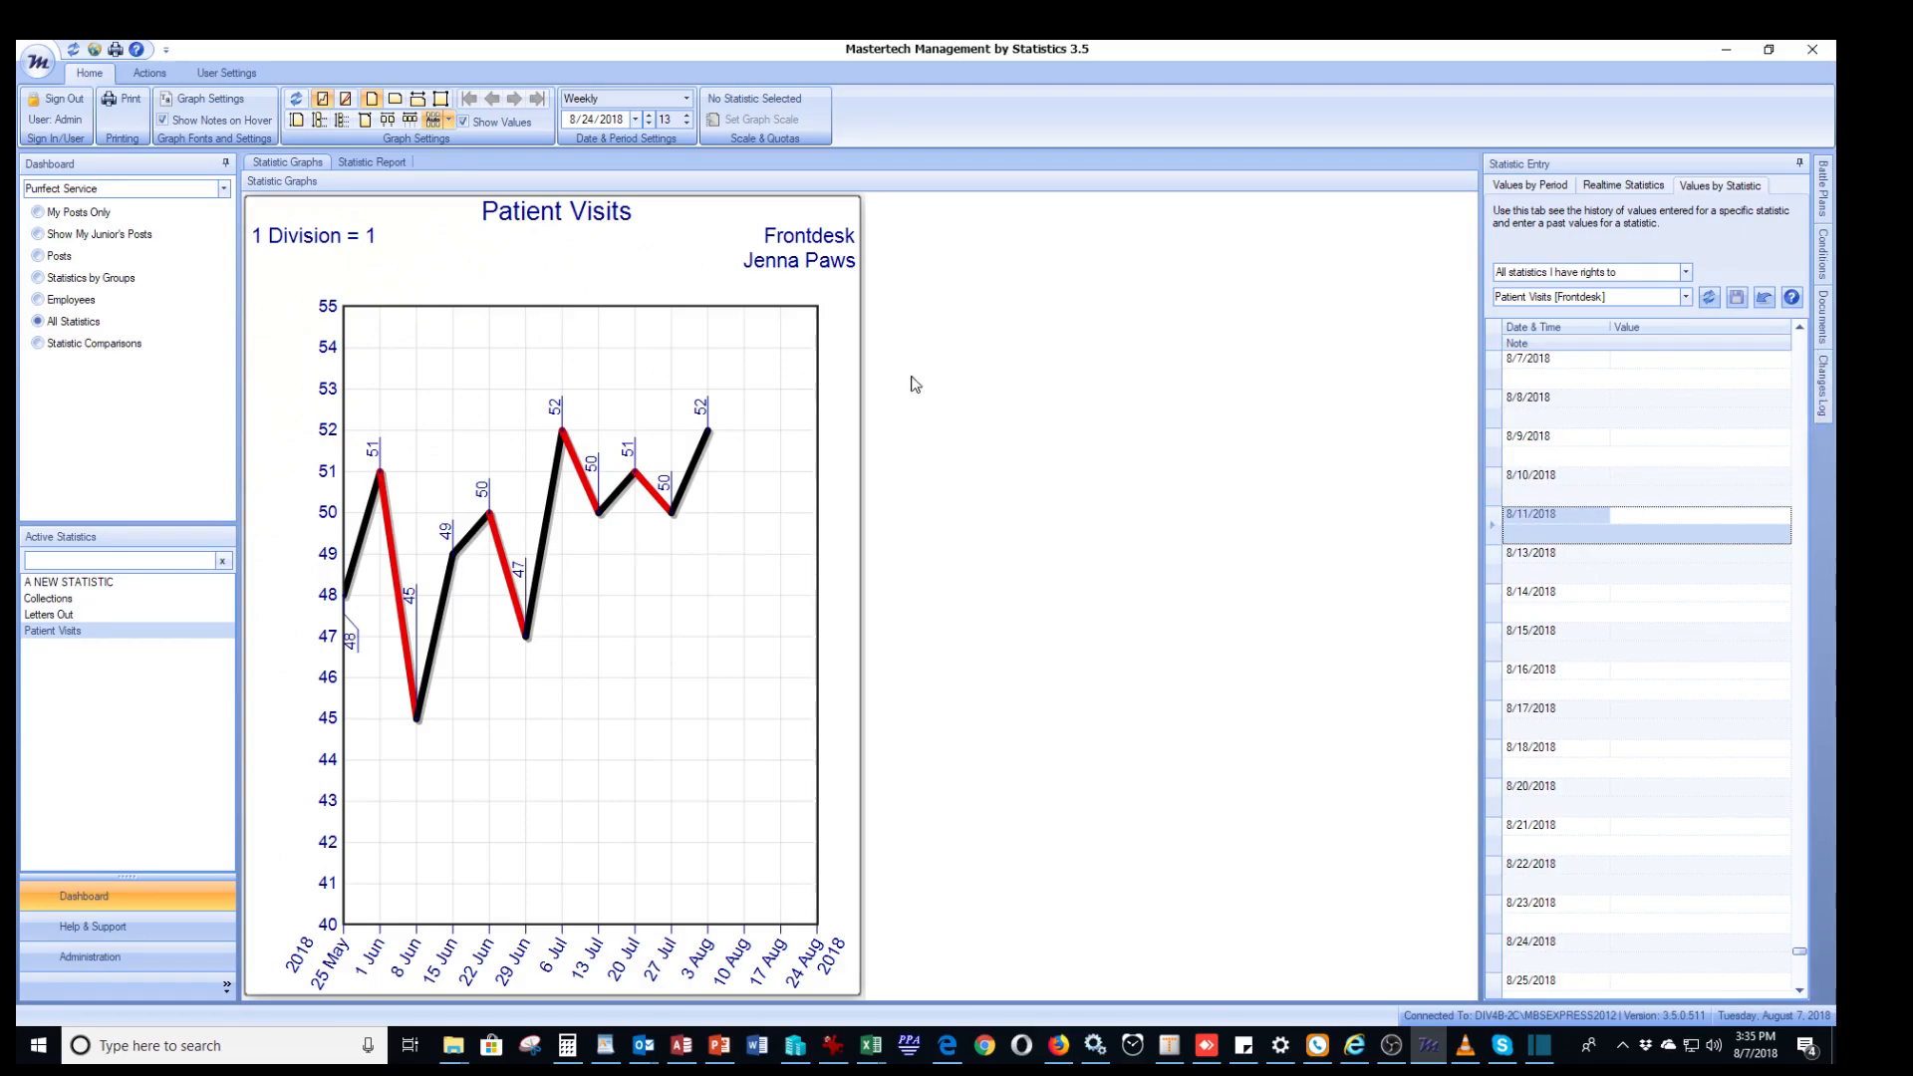
Step: Set the Patient Visits graph to the Daily period with an end date of 8/7/2018
mouse_move(708, 434)
left_click(688, 99)
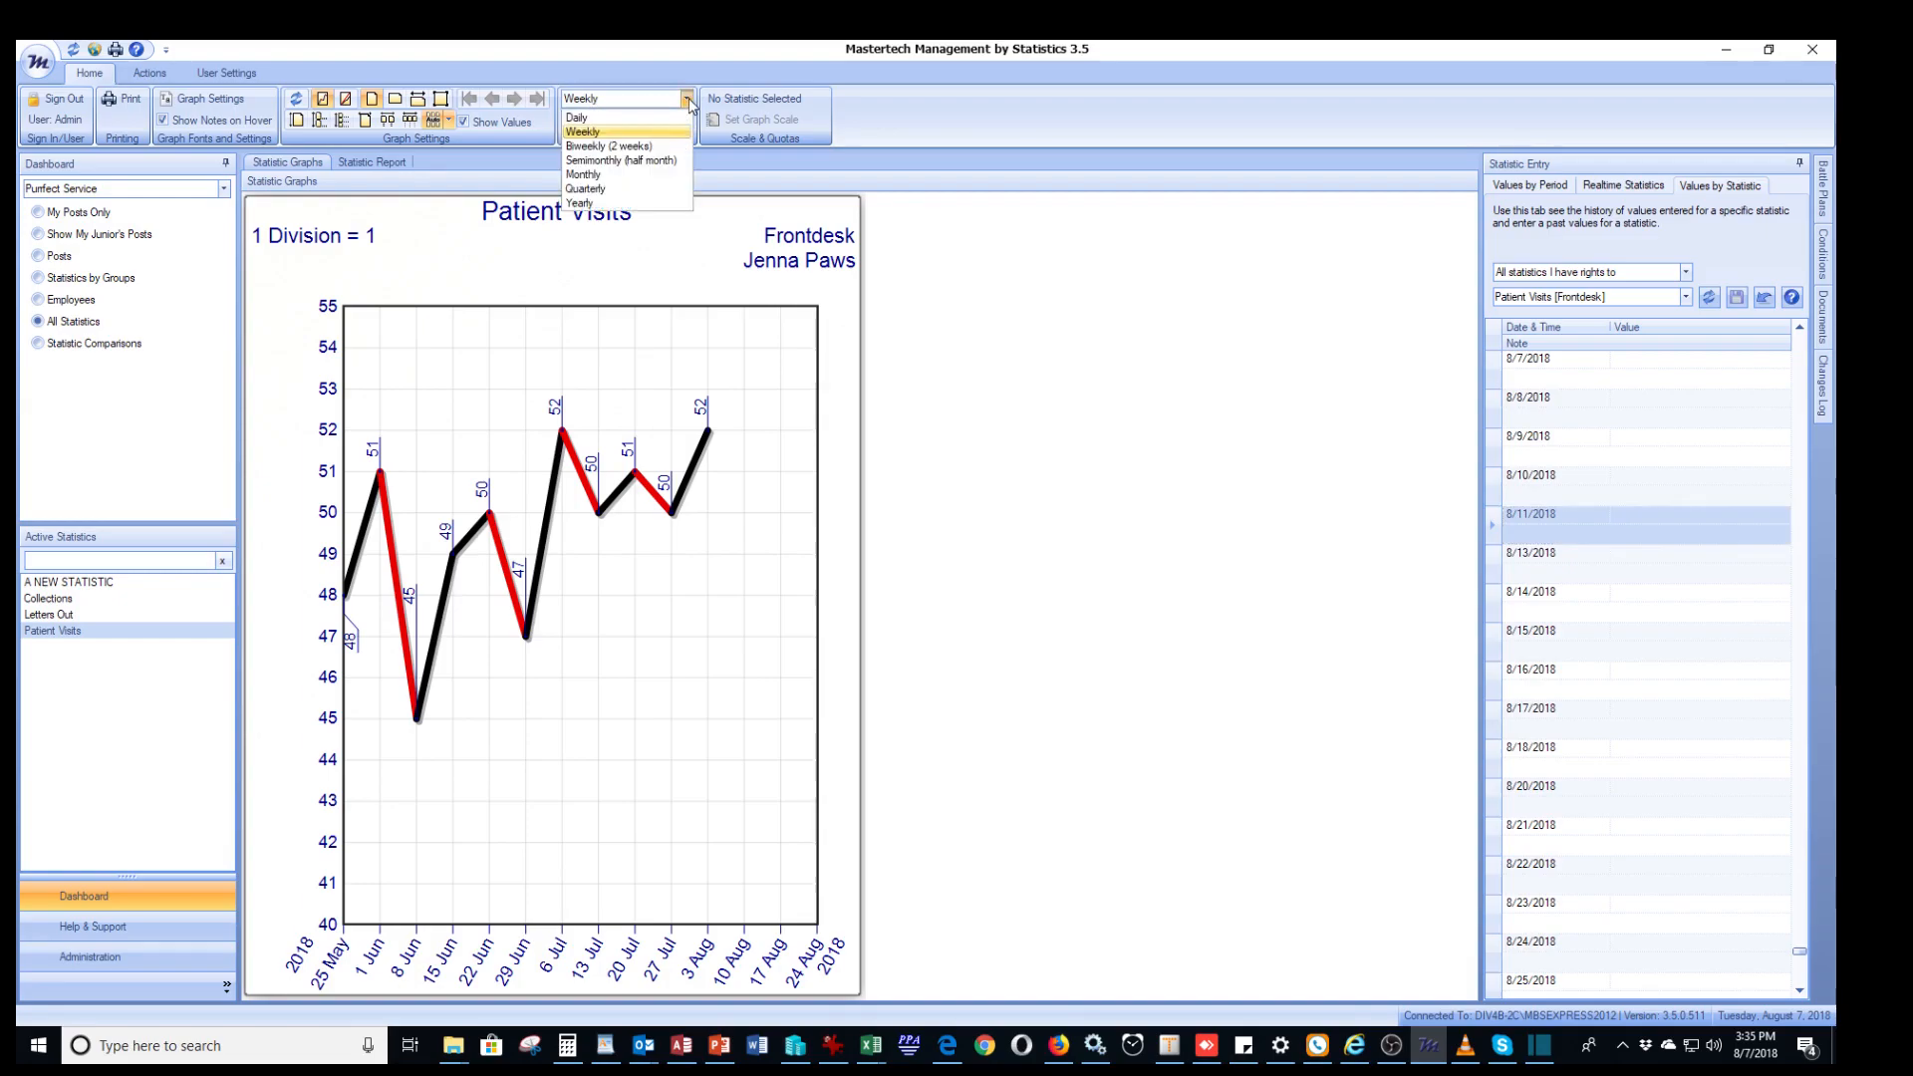
left_click(615, 118)
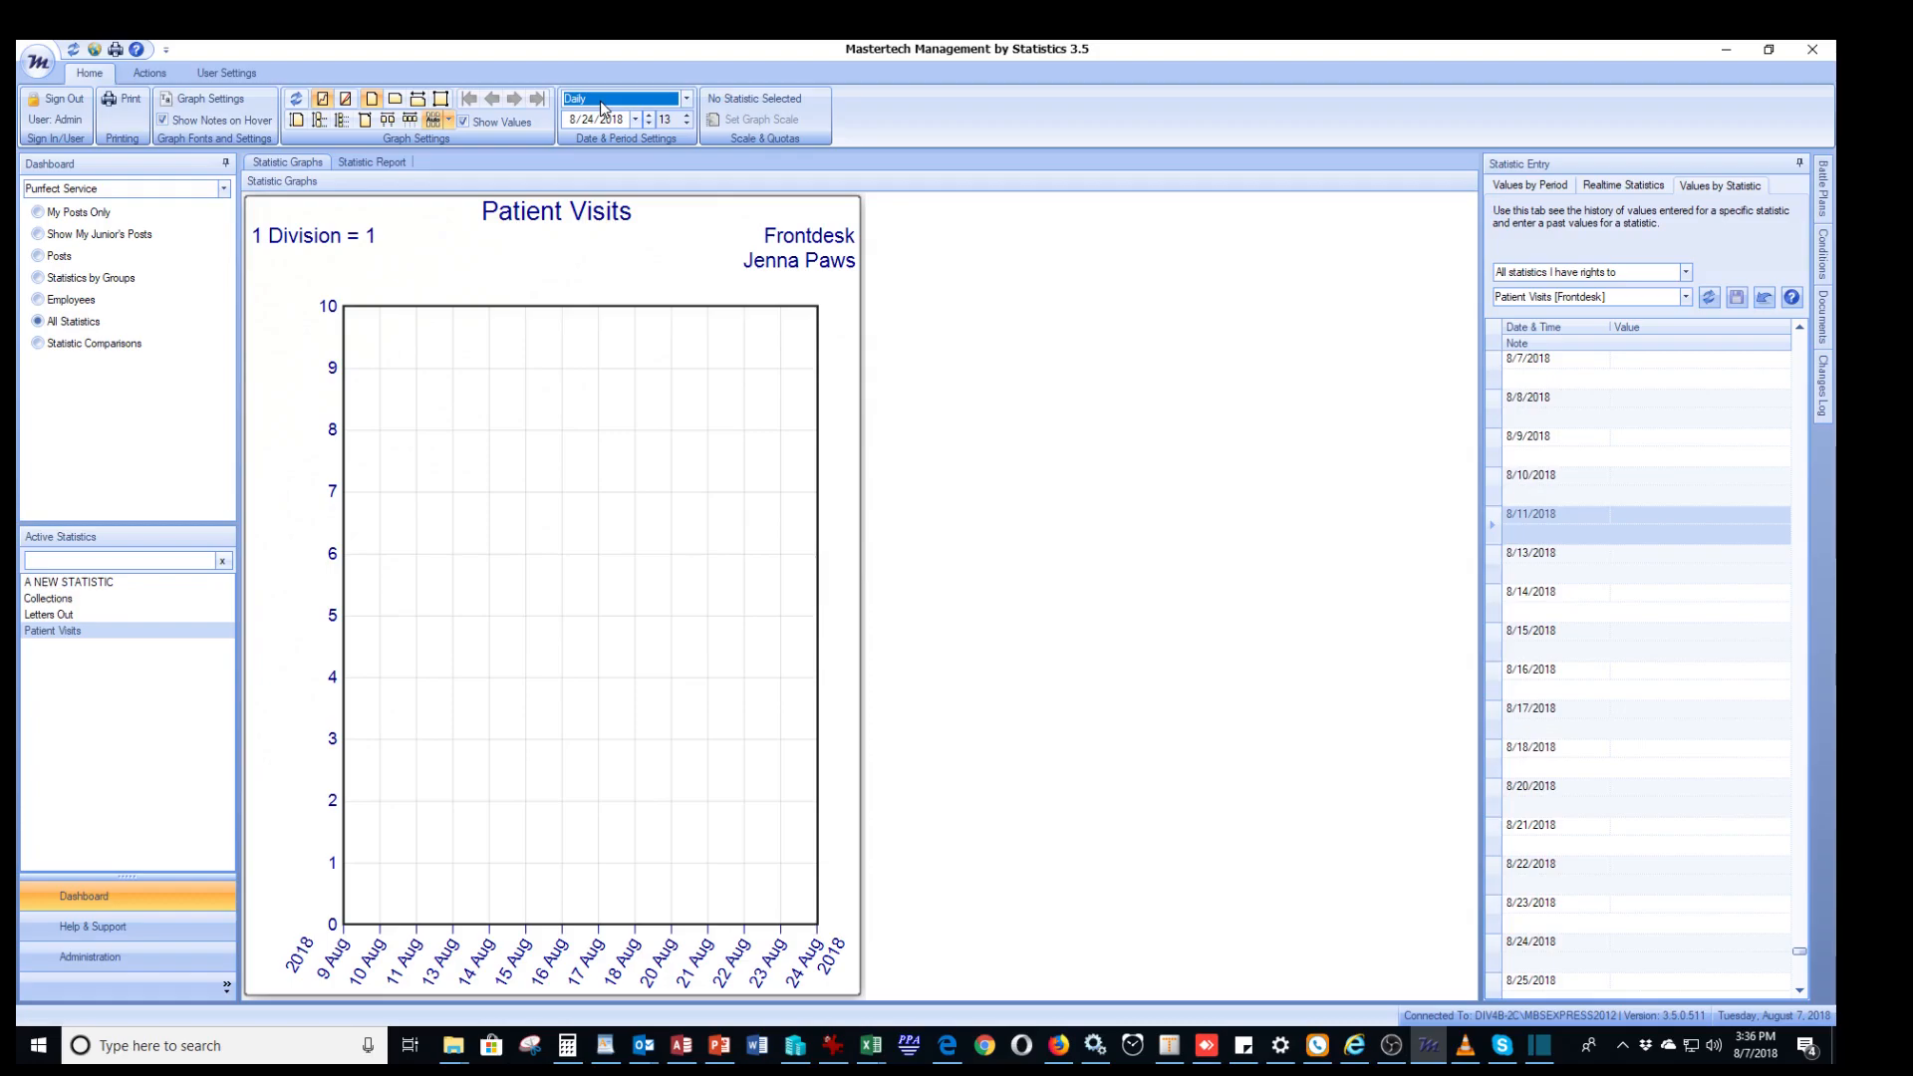
left_click(652, 123)
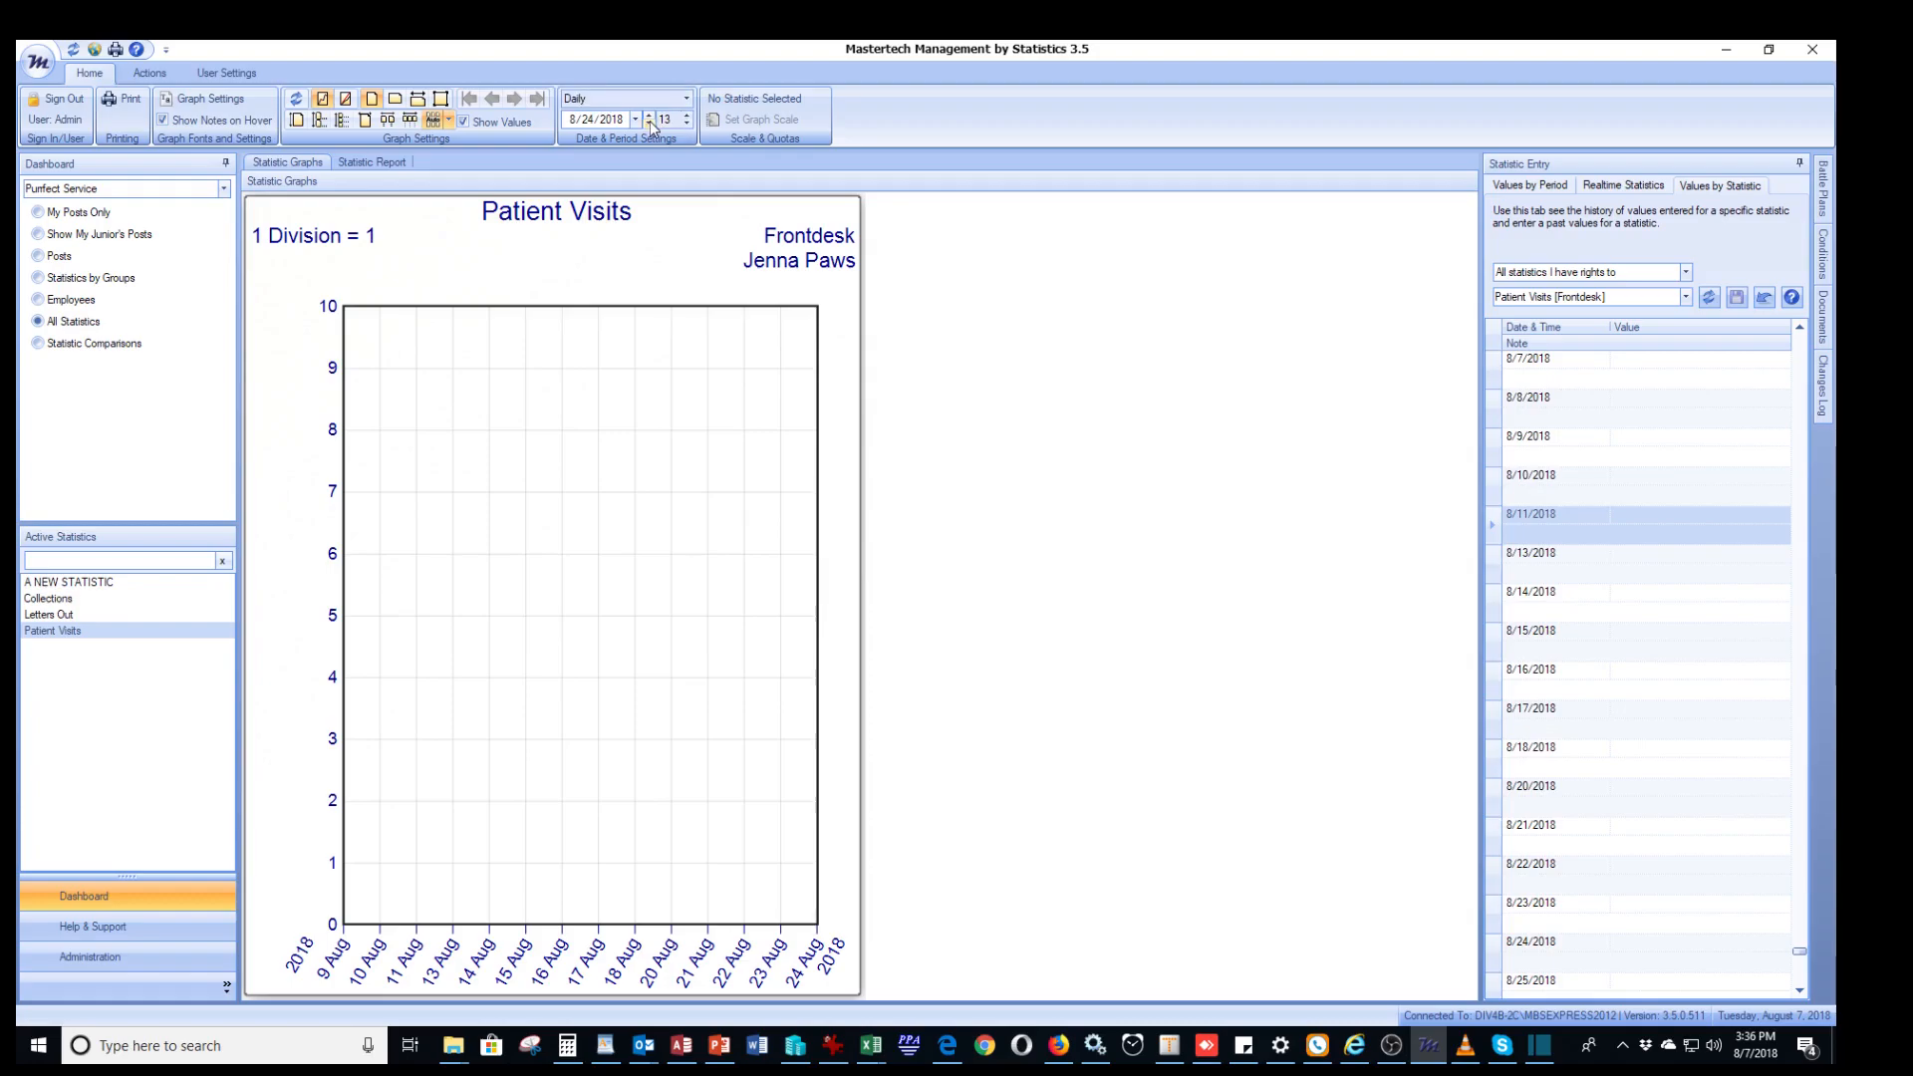
left_click(650, 123)
left_click(650, 124)
left_click(650, 123)
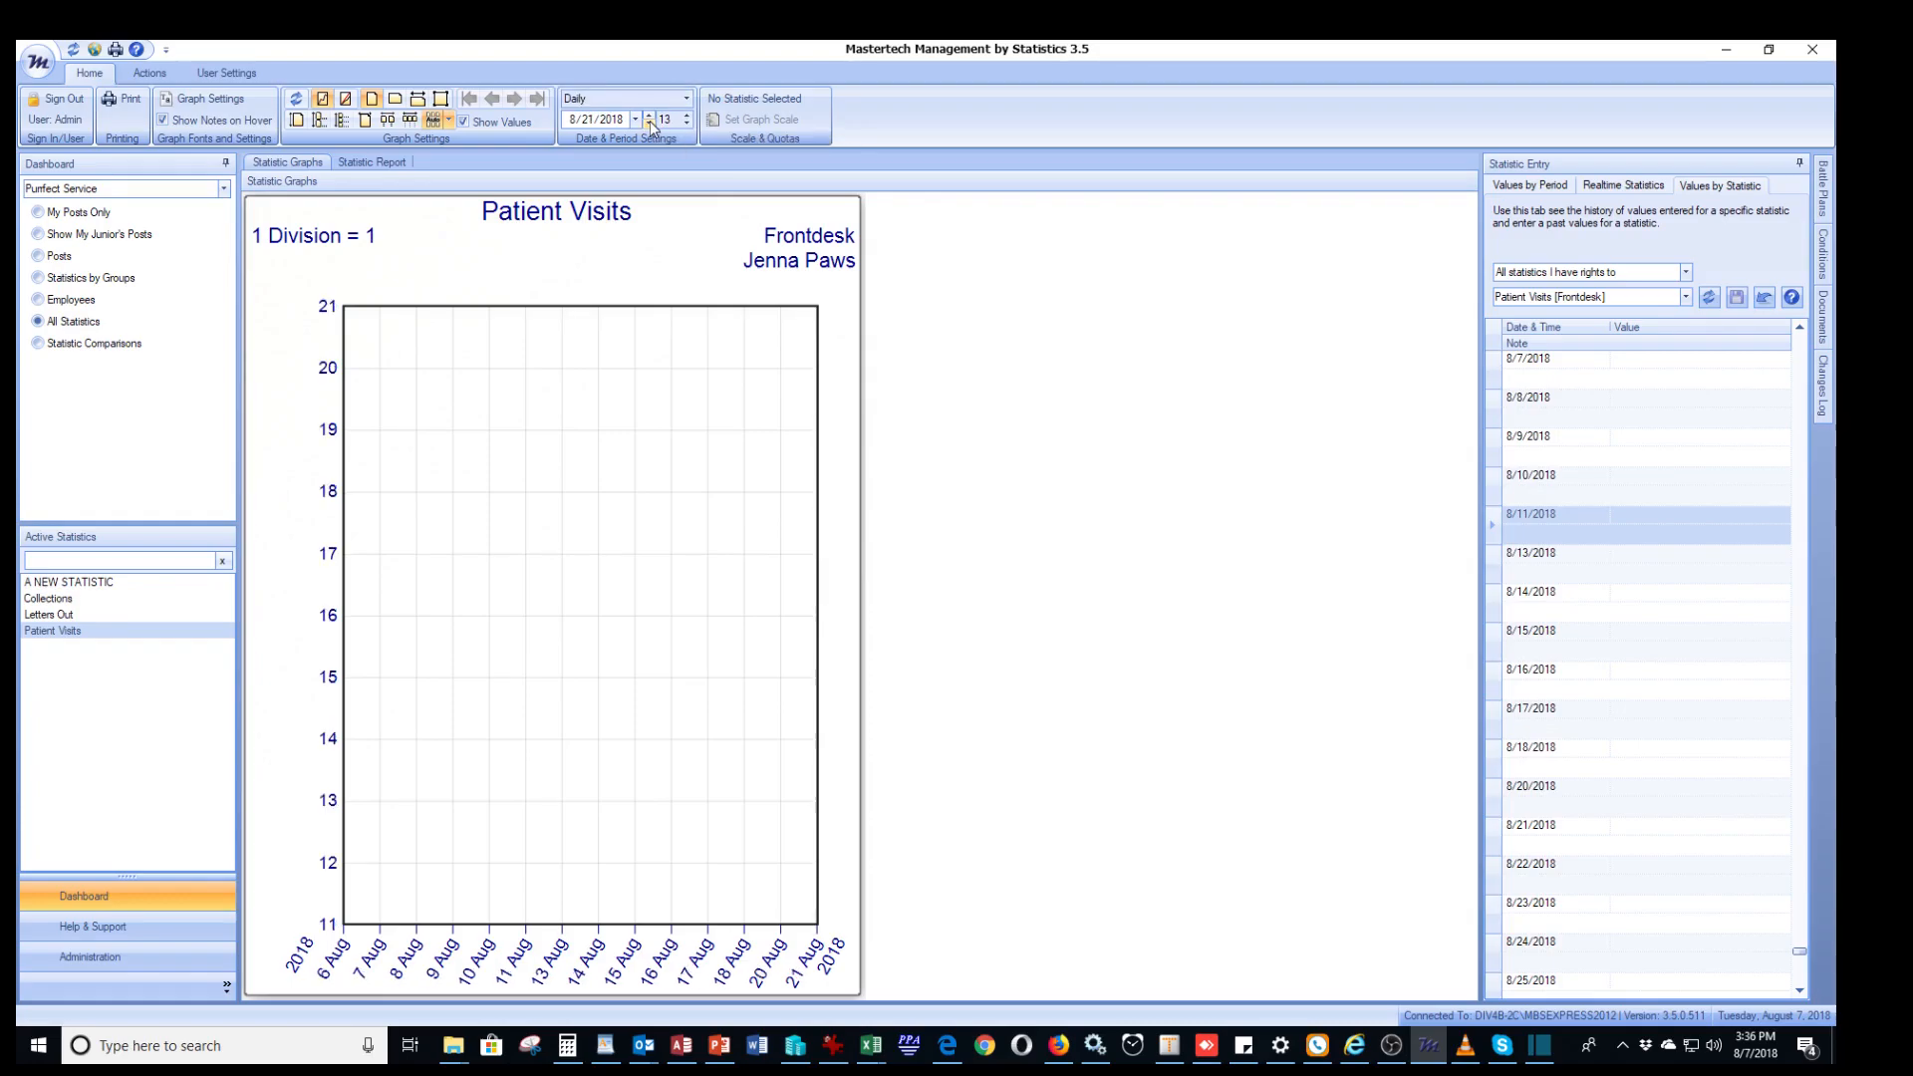
left_click(637, 120)
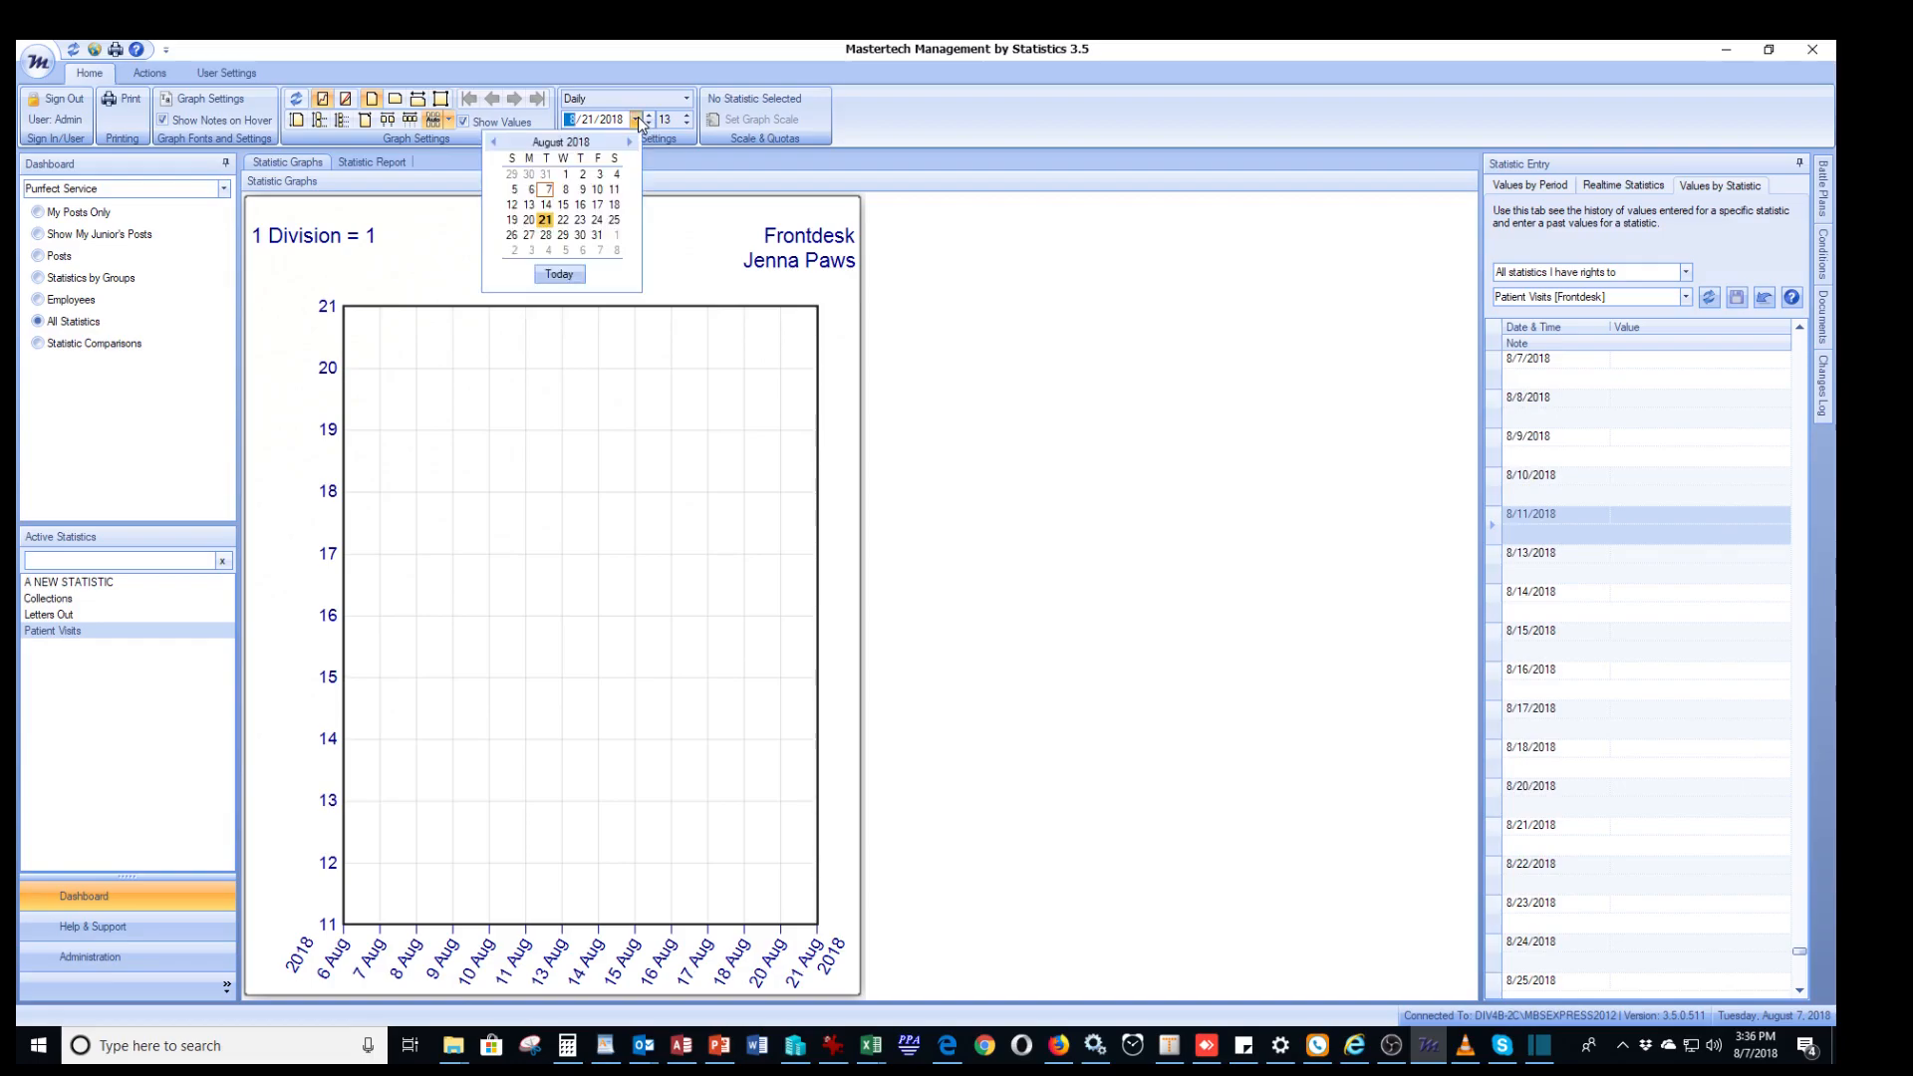
left_click(548, 190)
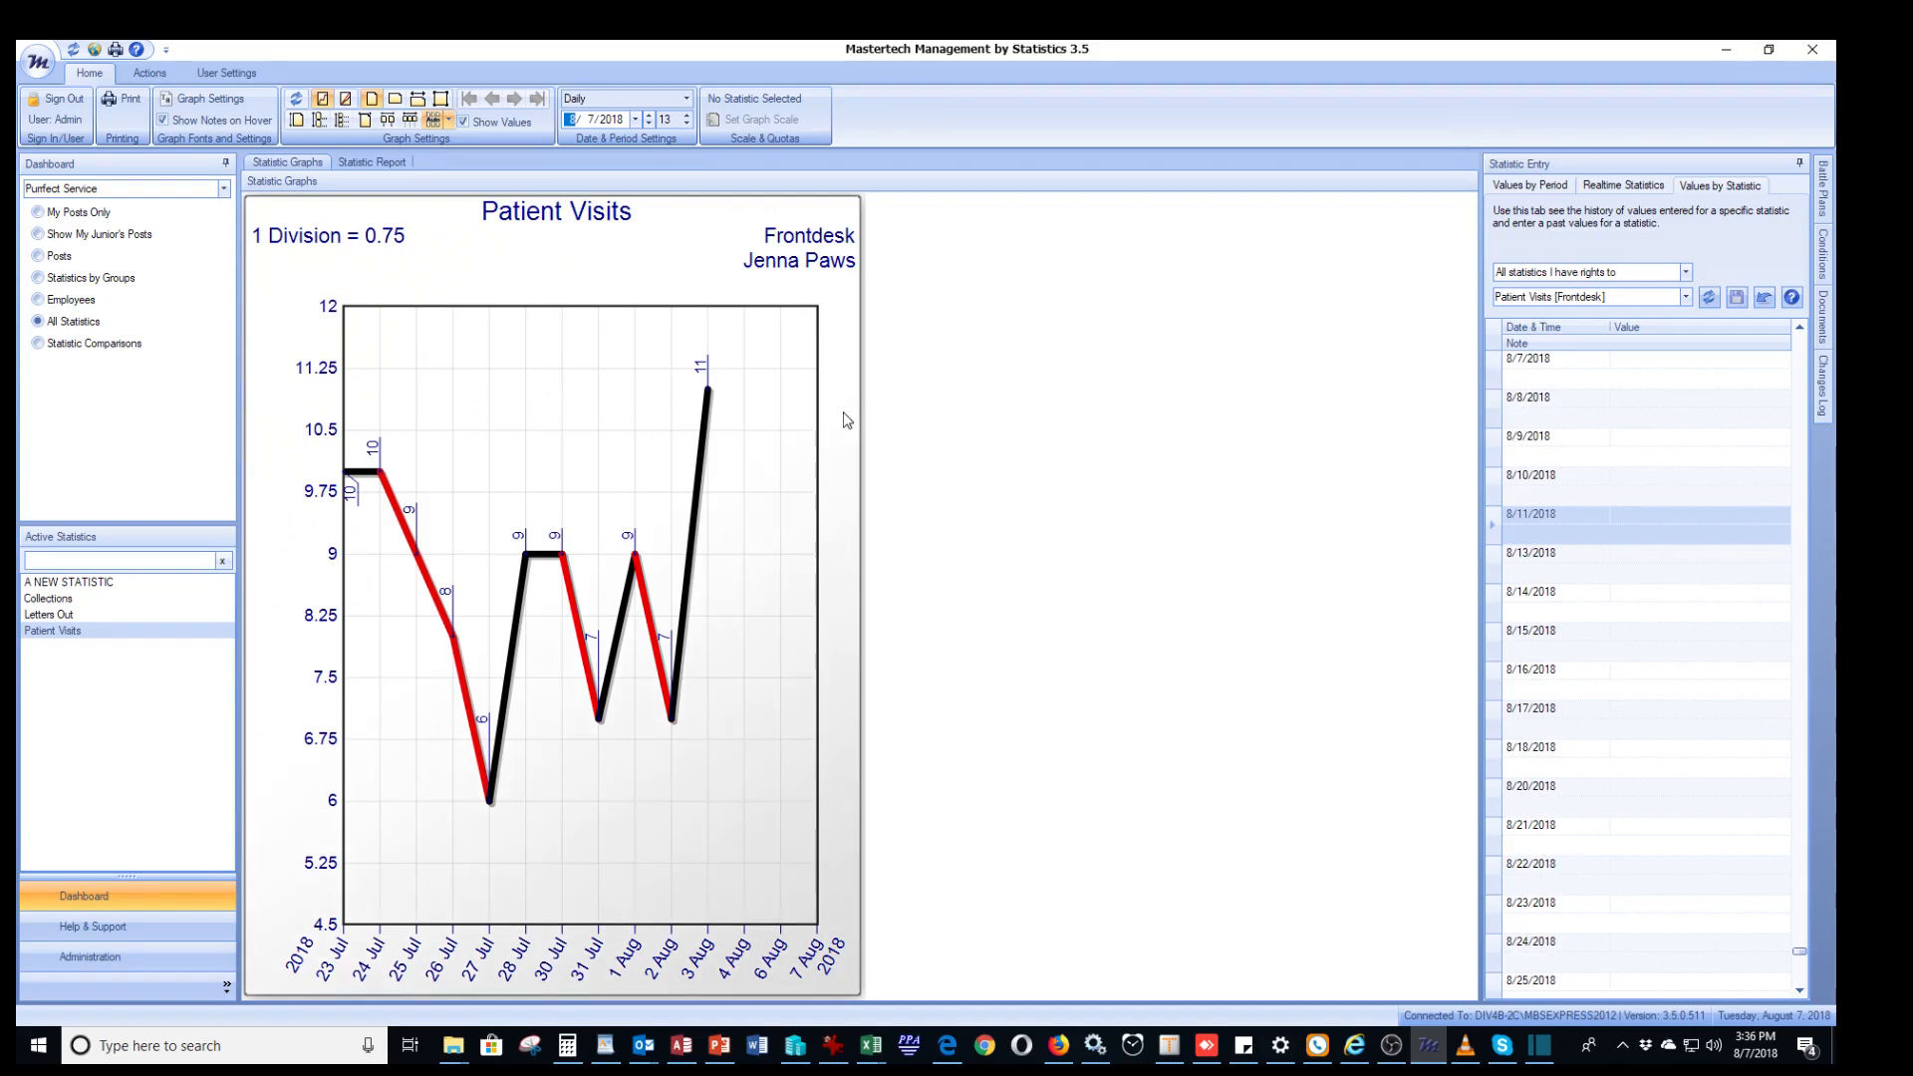
Step: Enter a Patient Visits value of 7 for 8/4/2018 and save it
mouse_move(685, 705)
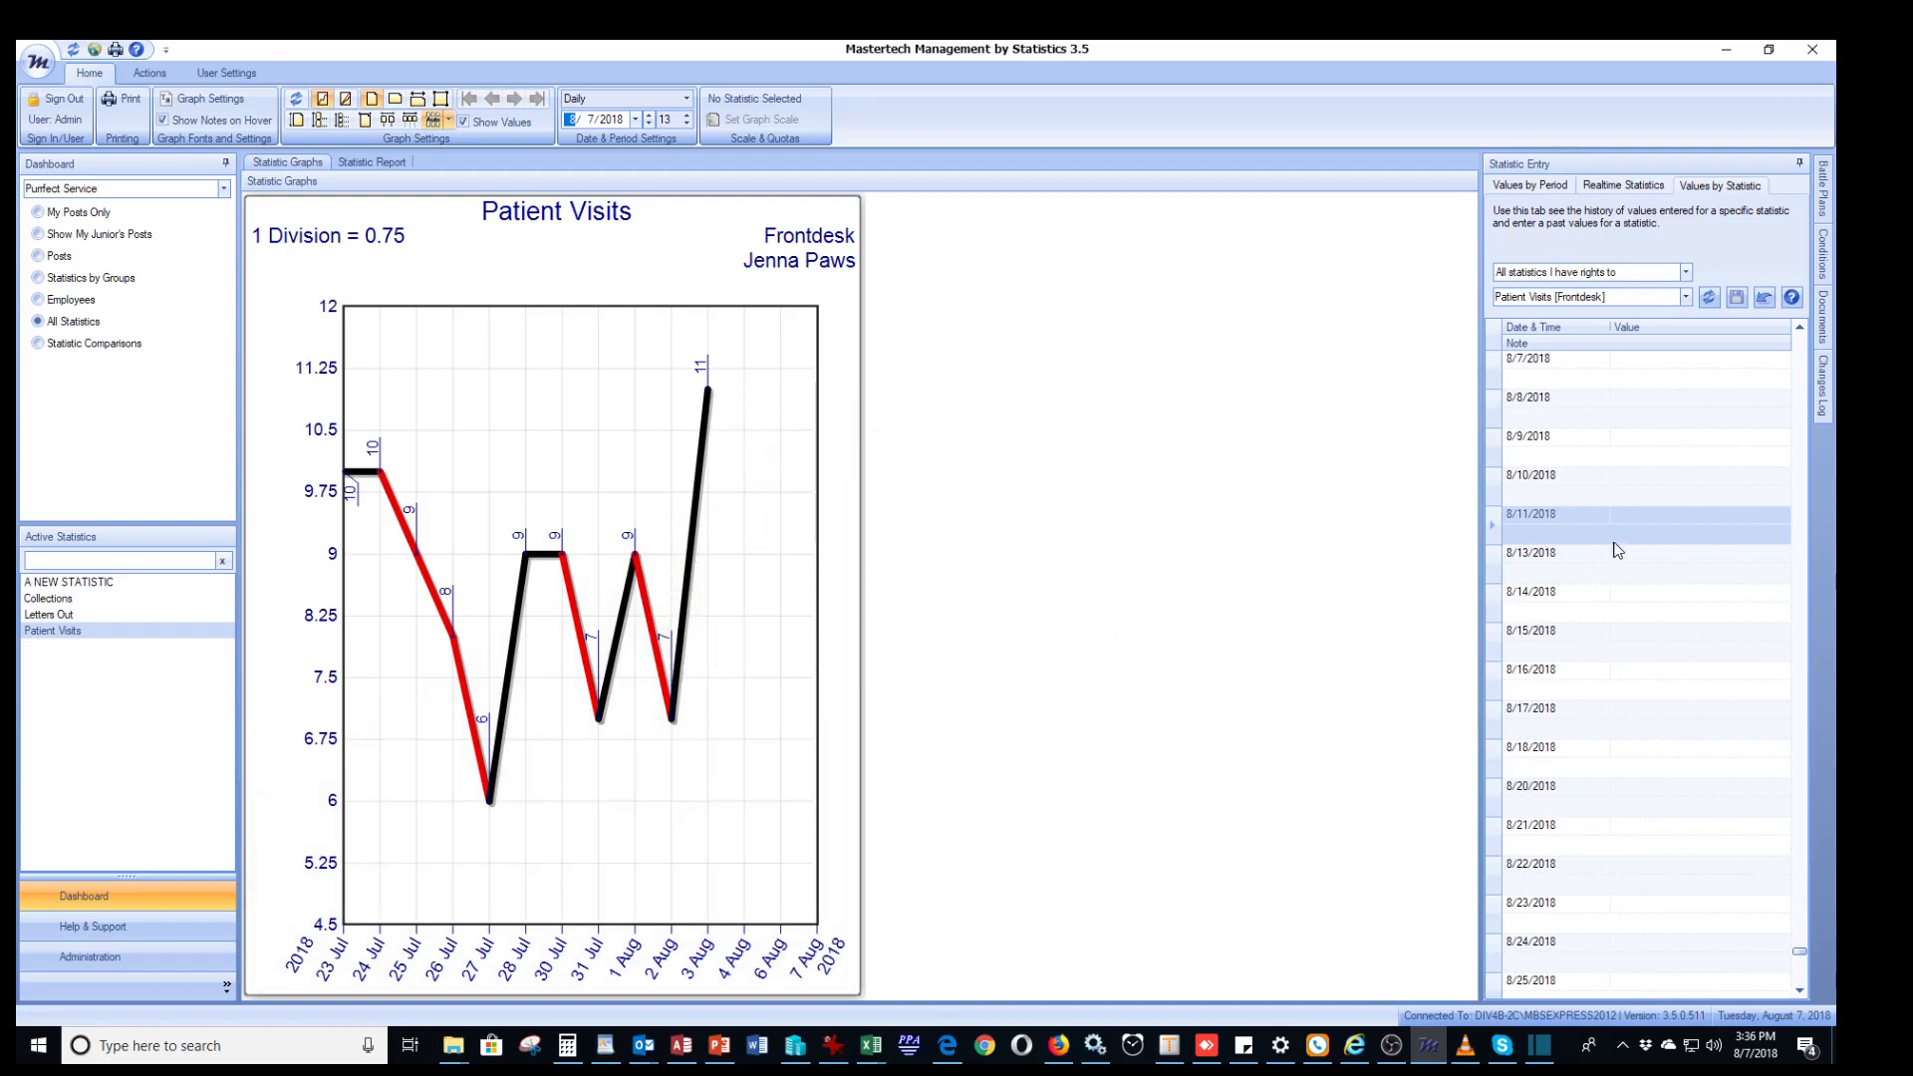
mouse_move(706, 930)
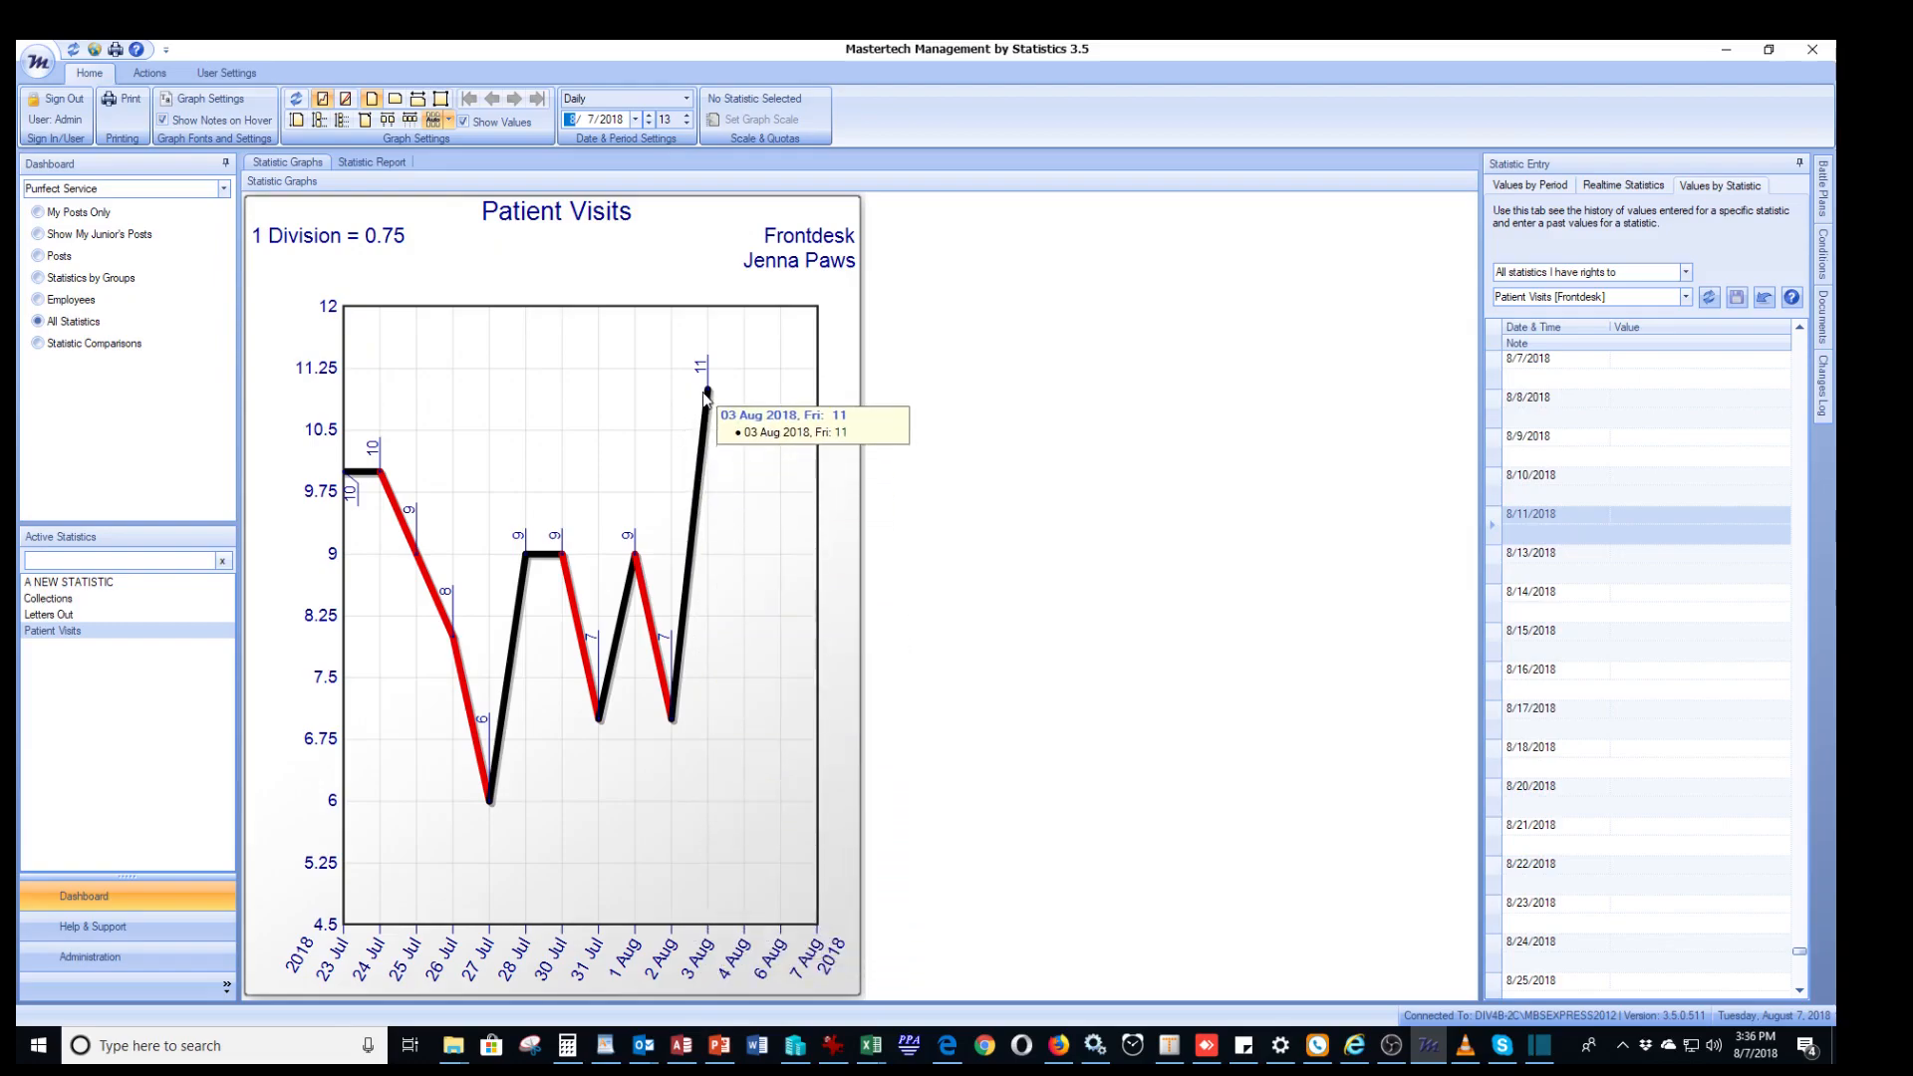
left_click(1800, 328)
left_click(1801, 329)
left_click(1801, 328)
left_click(1800, 329)
left_click(1801, 329)
left_click(1801, 328)
left_click(1801, 328)
left_click(1801, 329)
left_click(1801, 329)
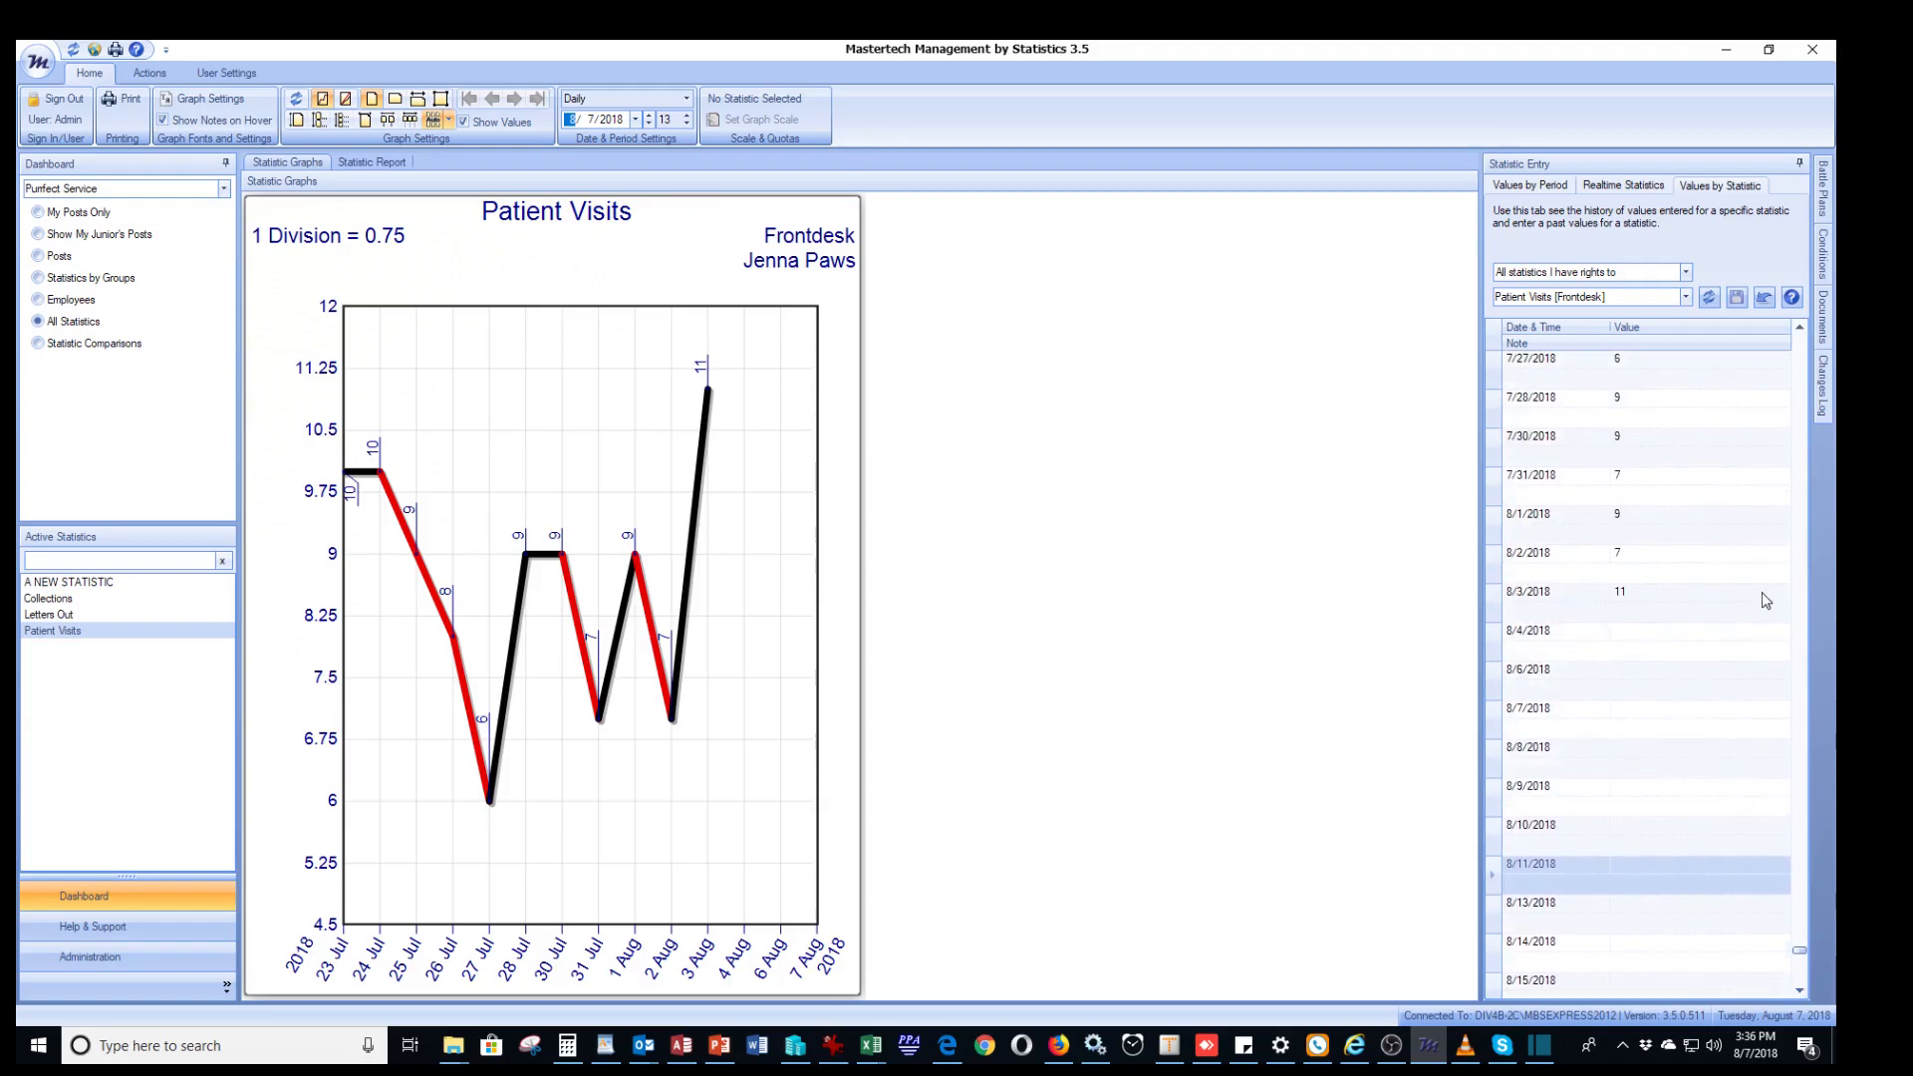
left_click(1518, 640)
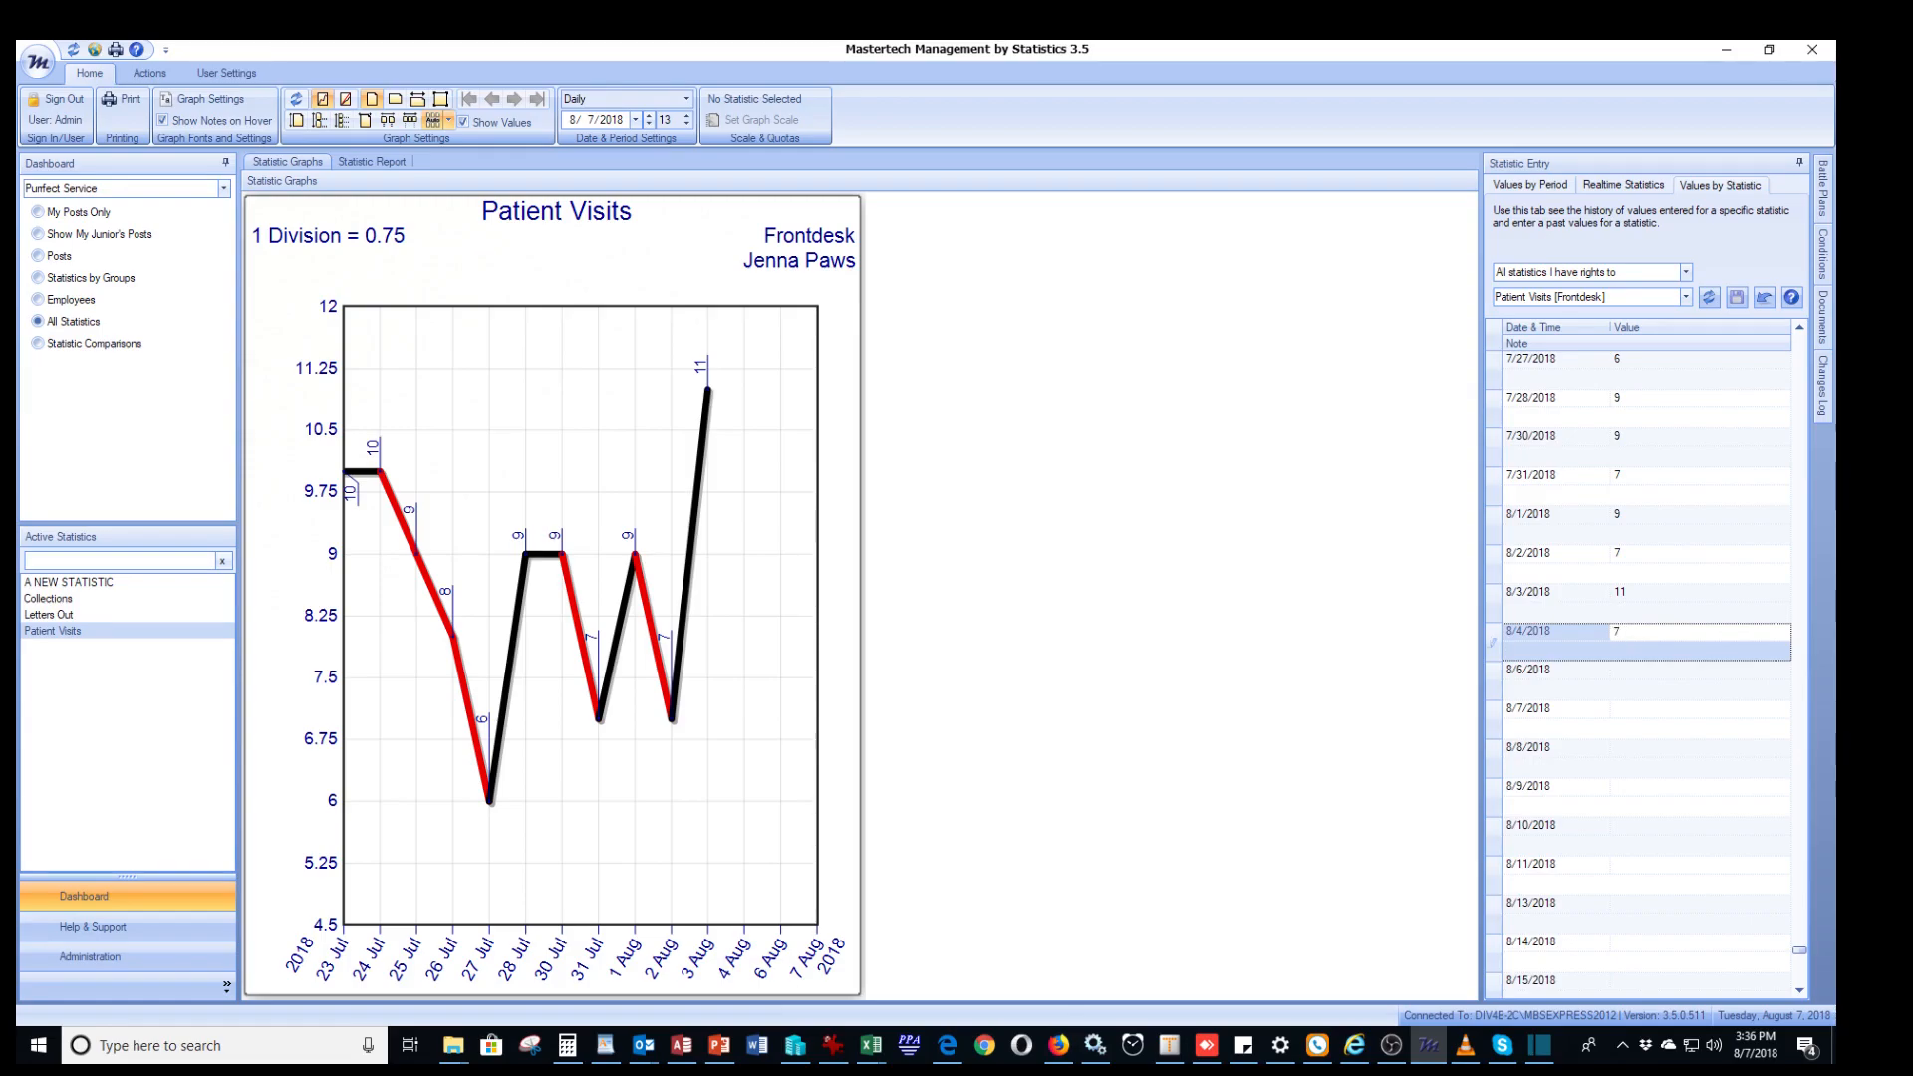
left_click(1737, 298)
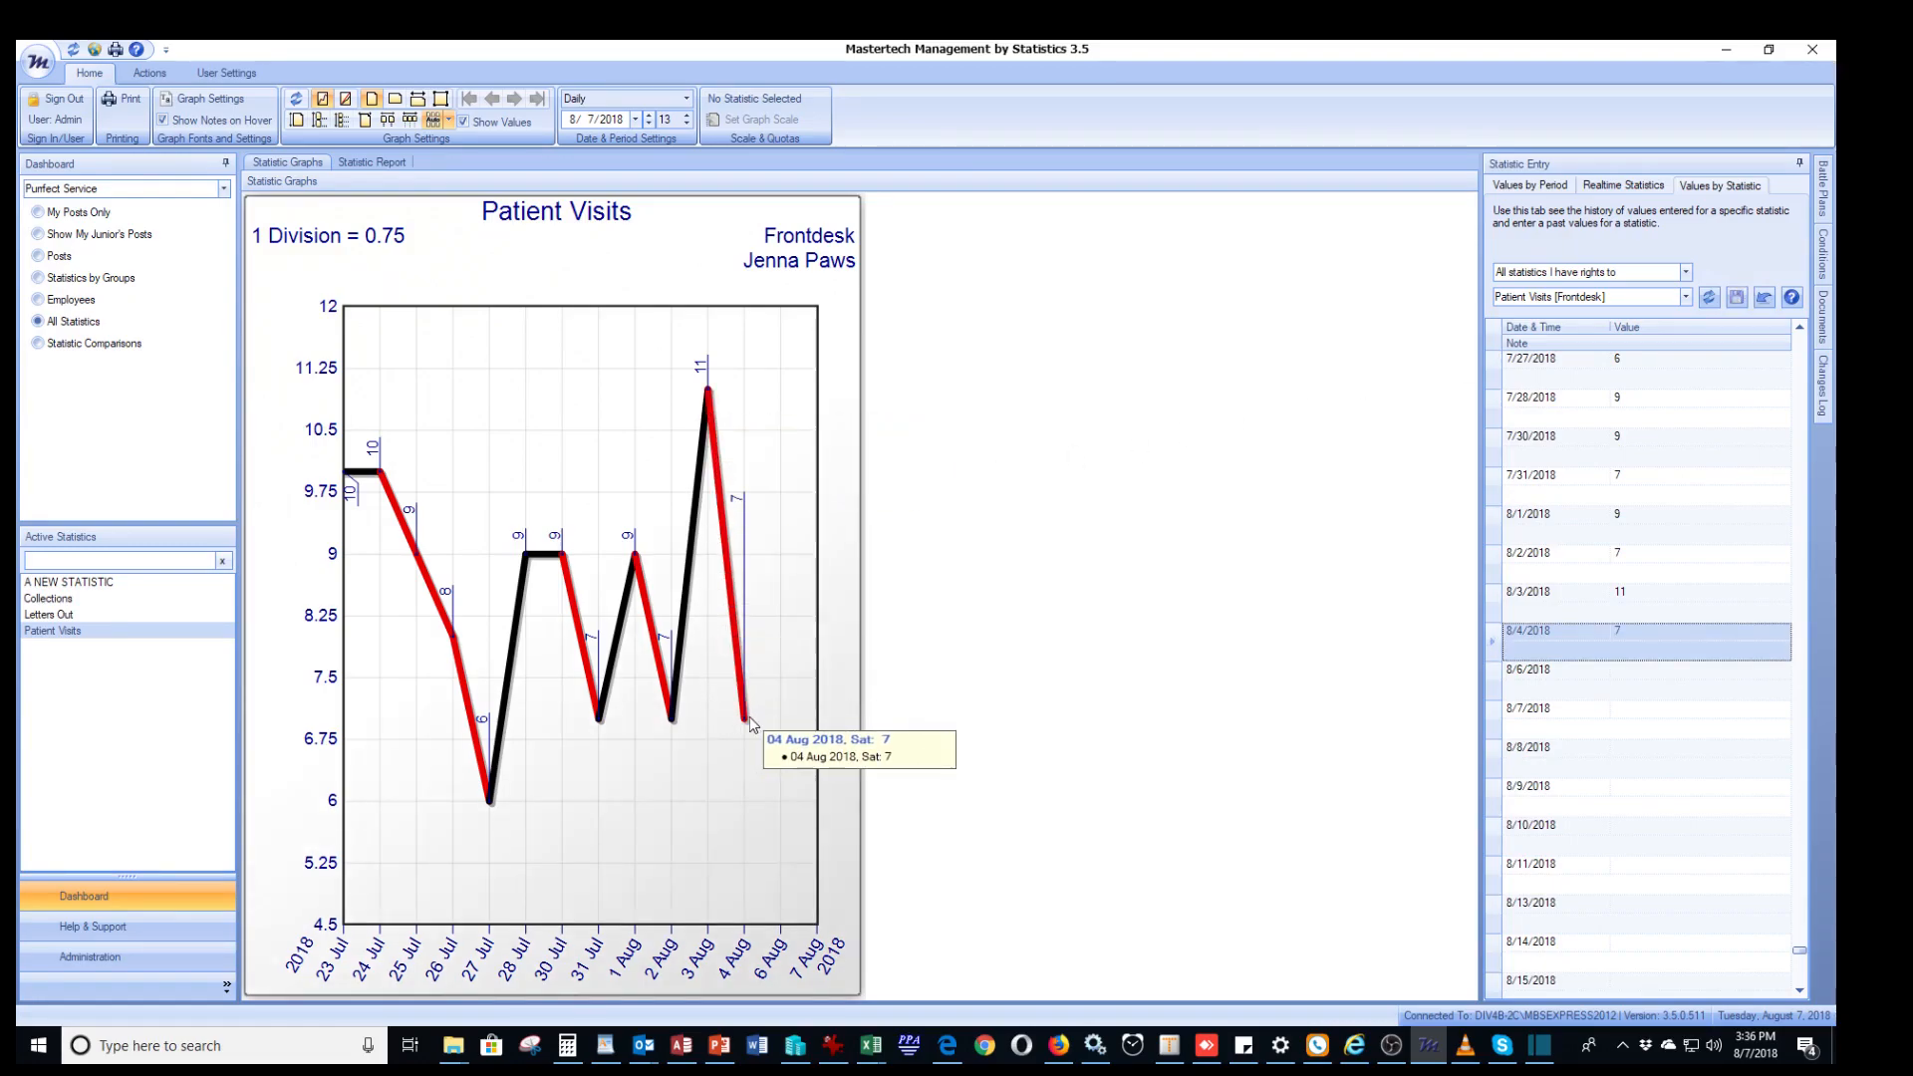
Step: Clear the Patient Visits value for 8/4/2018 and save the change
left_click(1651, 629)
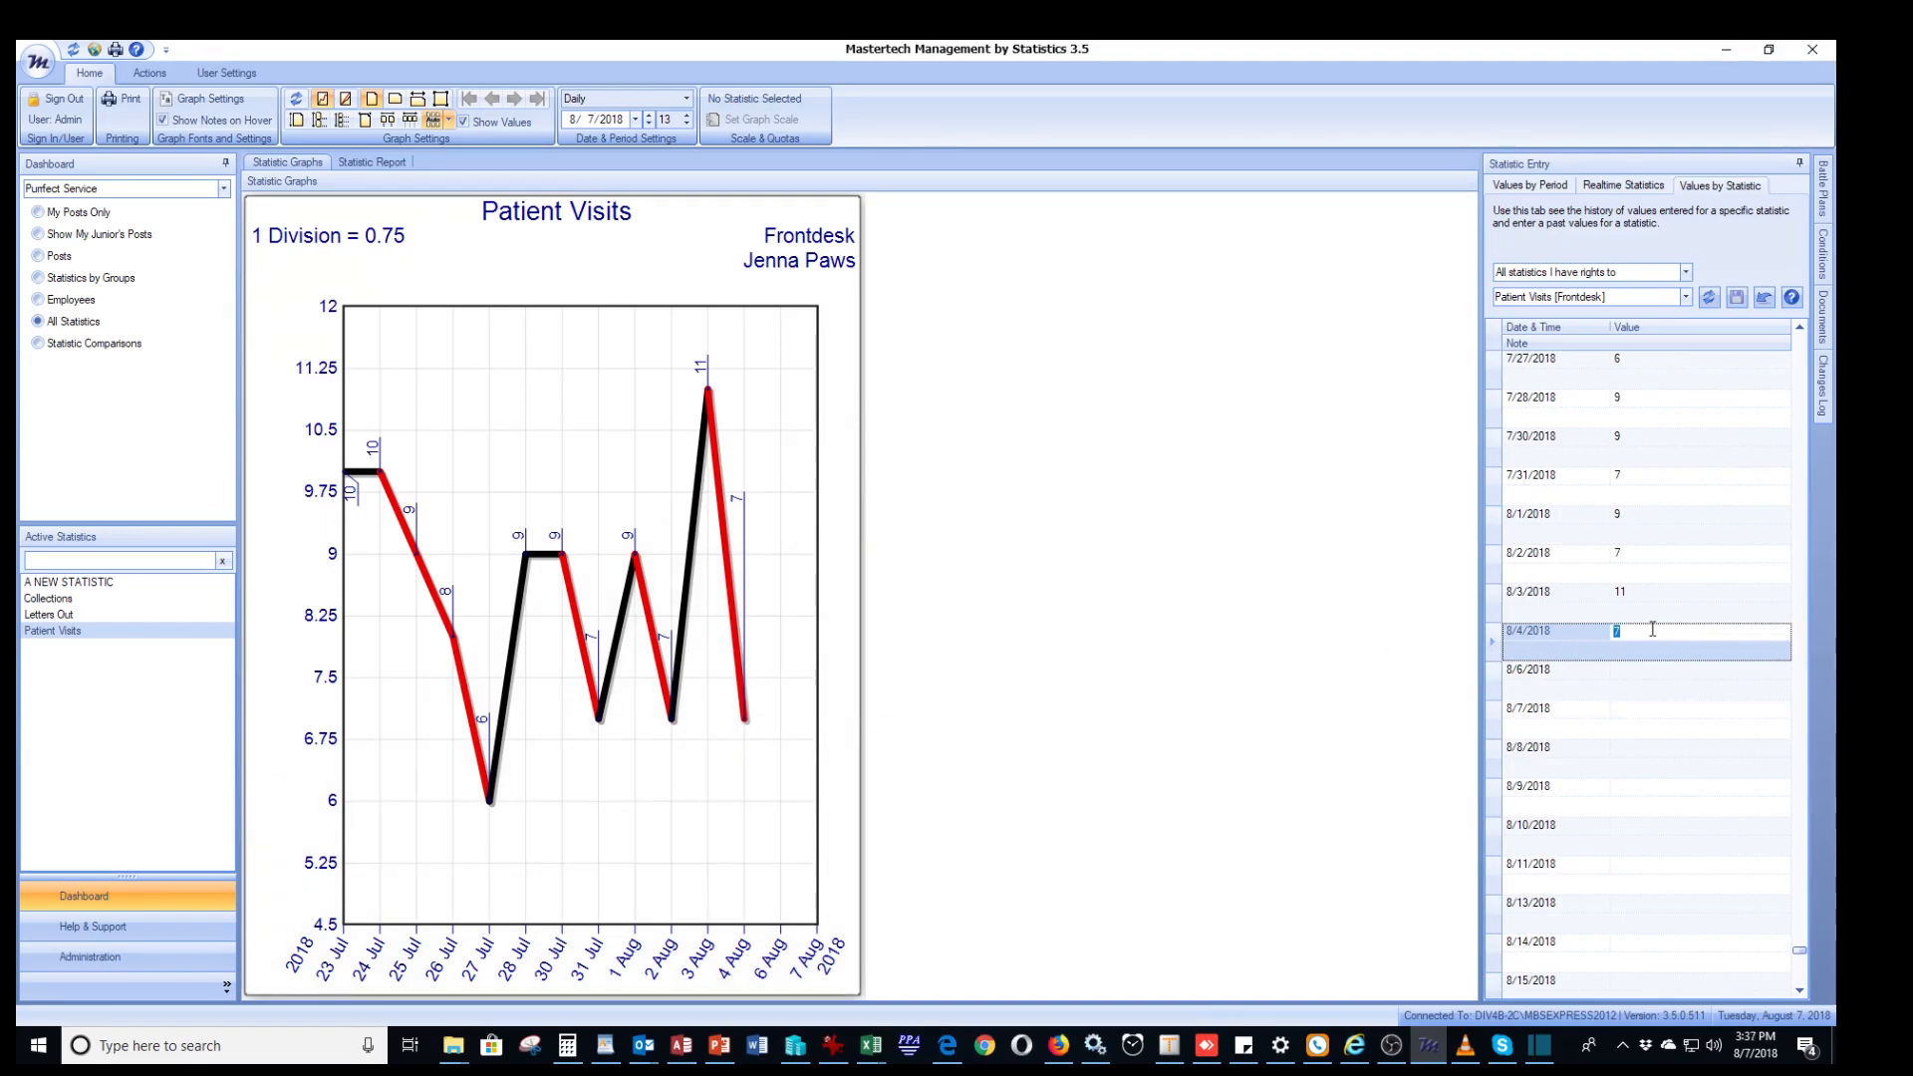
left_click(1735, 296)
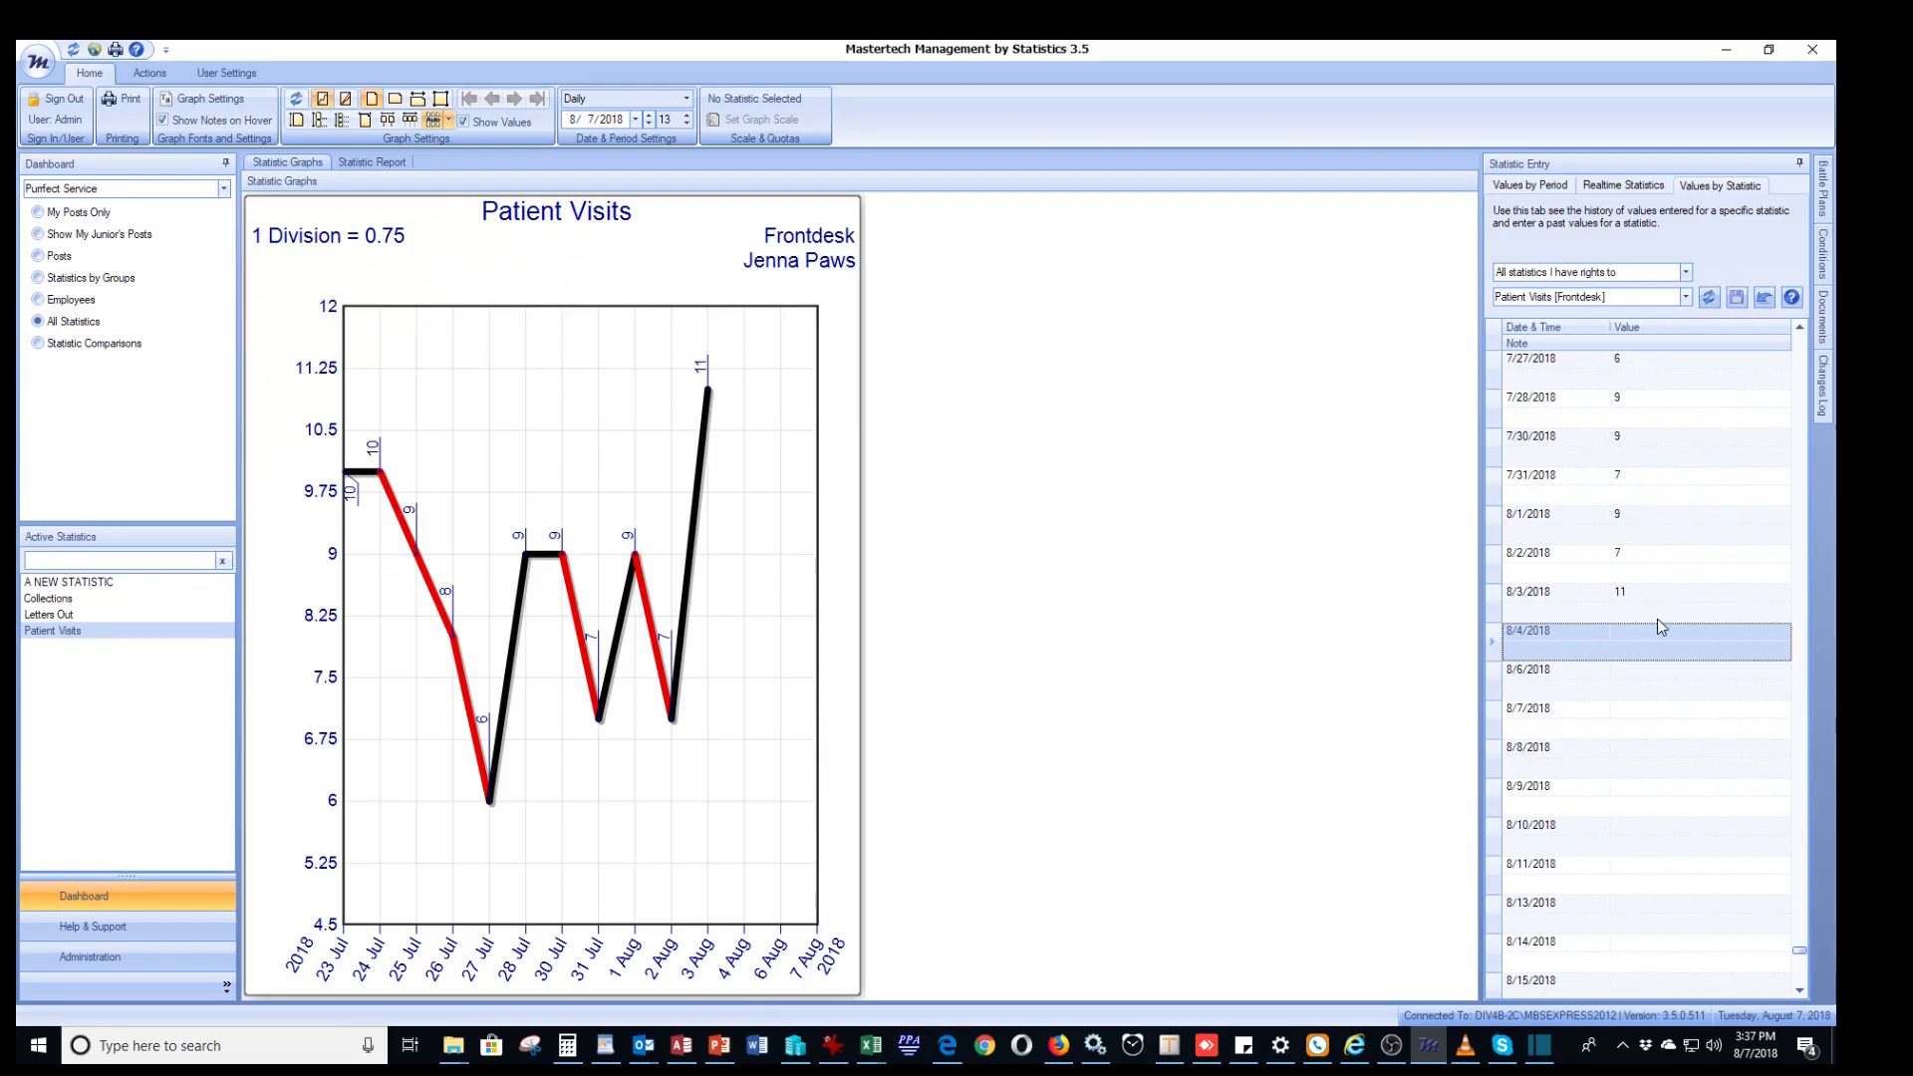
left_click(1539, 638)
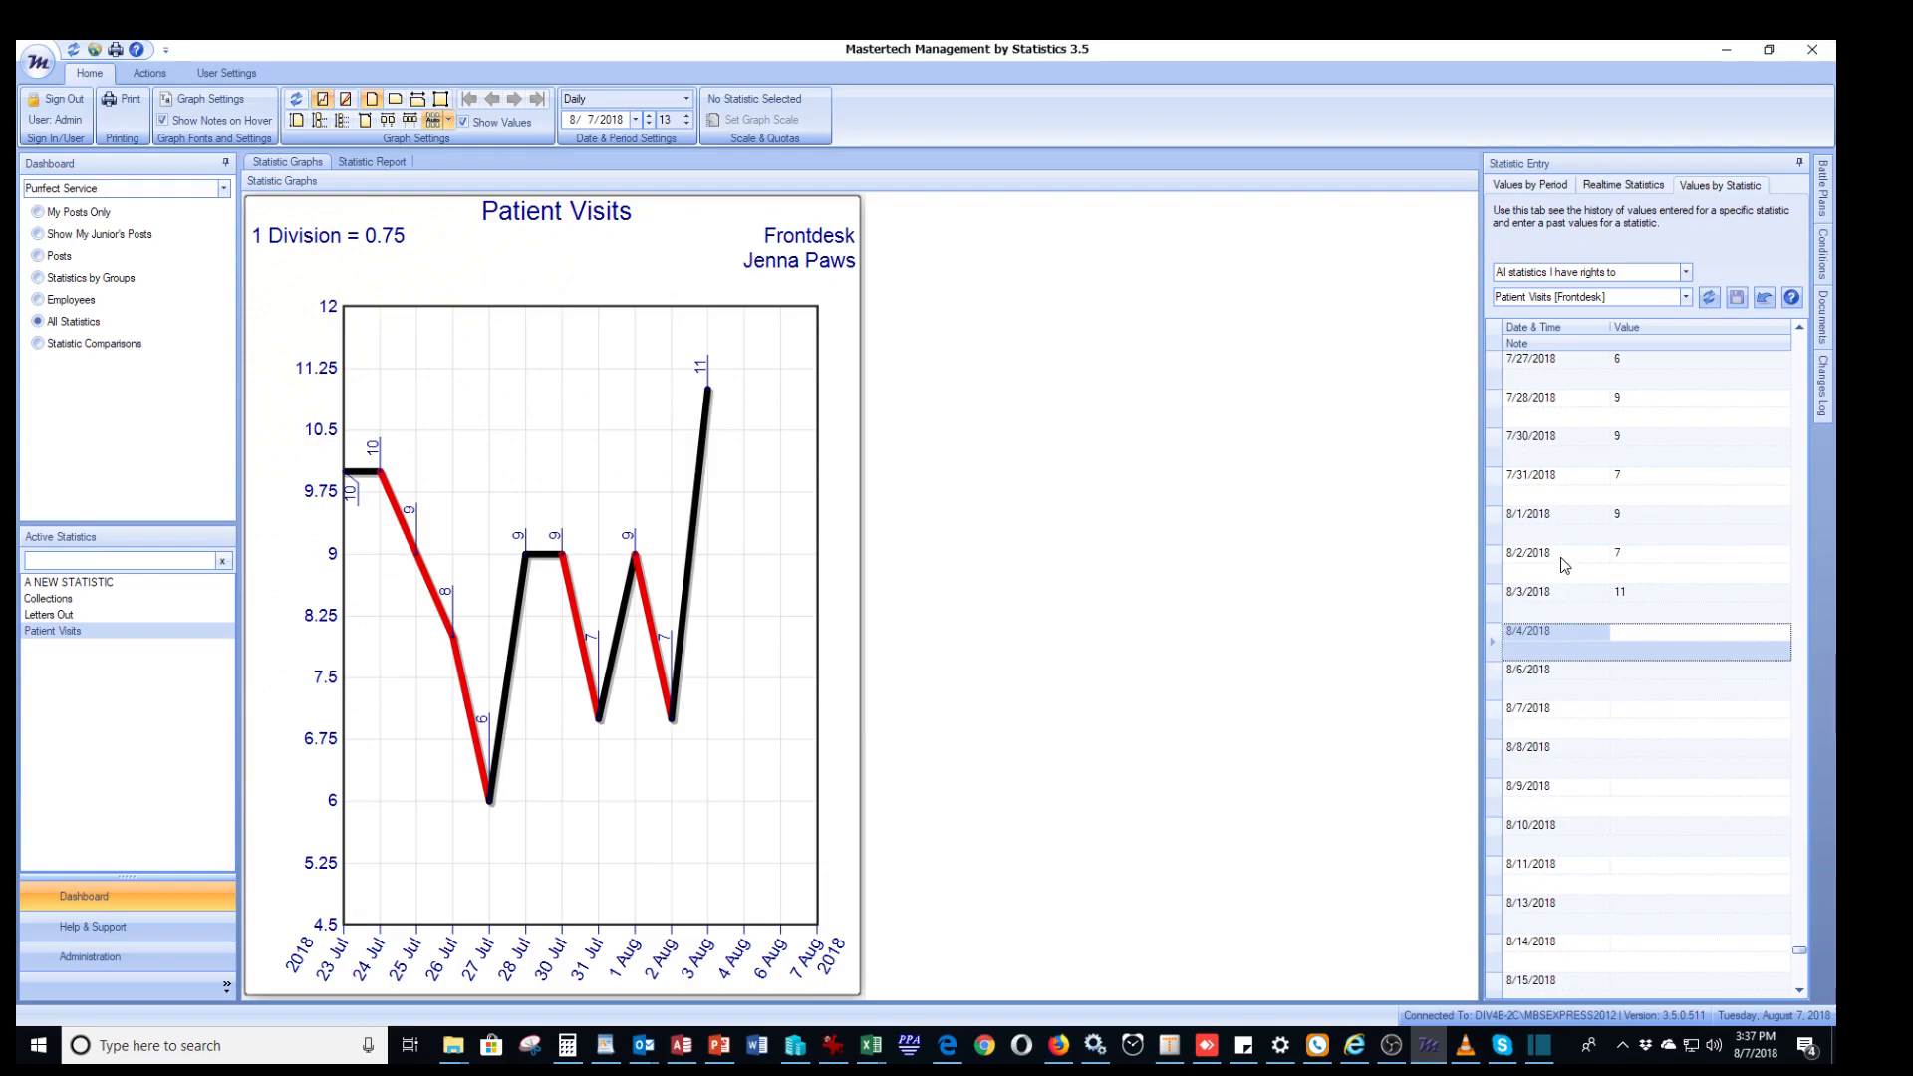
Step: Select the Patient Visits rows from 7/30/2018 to 8/6/2018 and show their copy and paste options without choosing one
left_click_drag(1487, 455, 1493, 703)
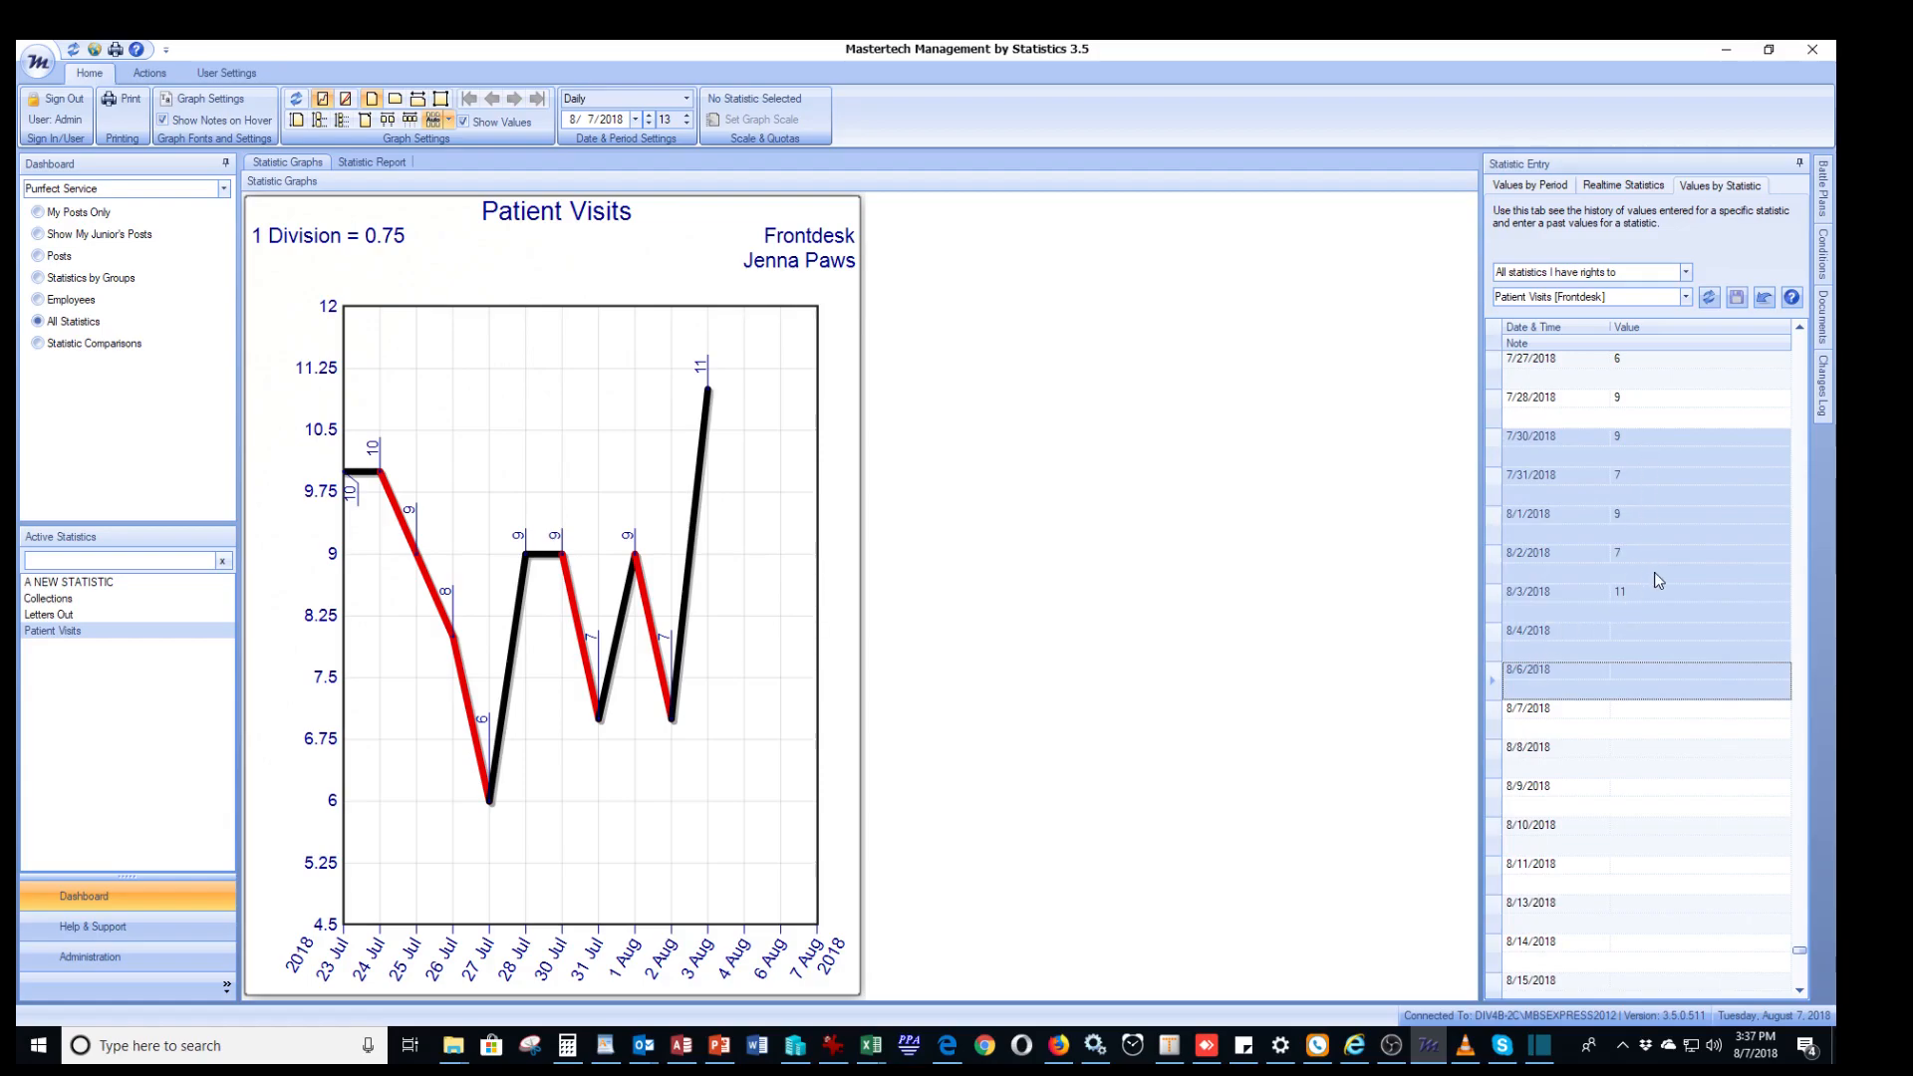
right_click(1653, 506)
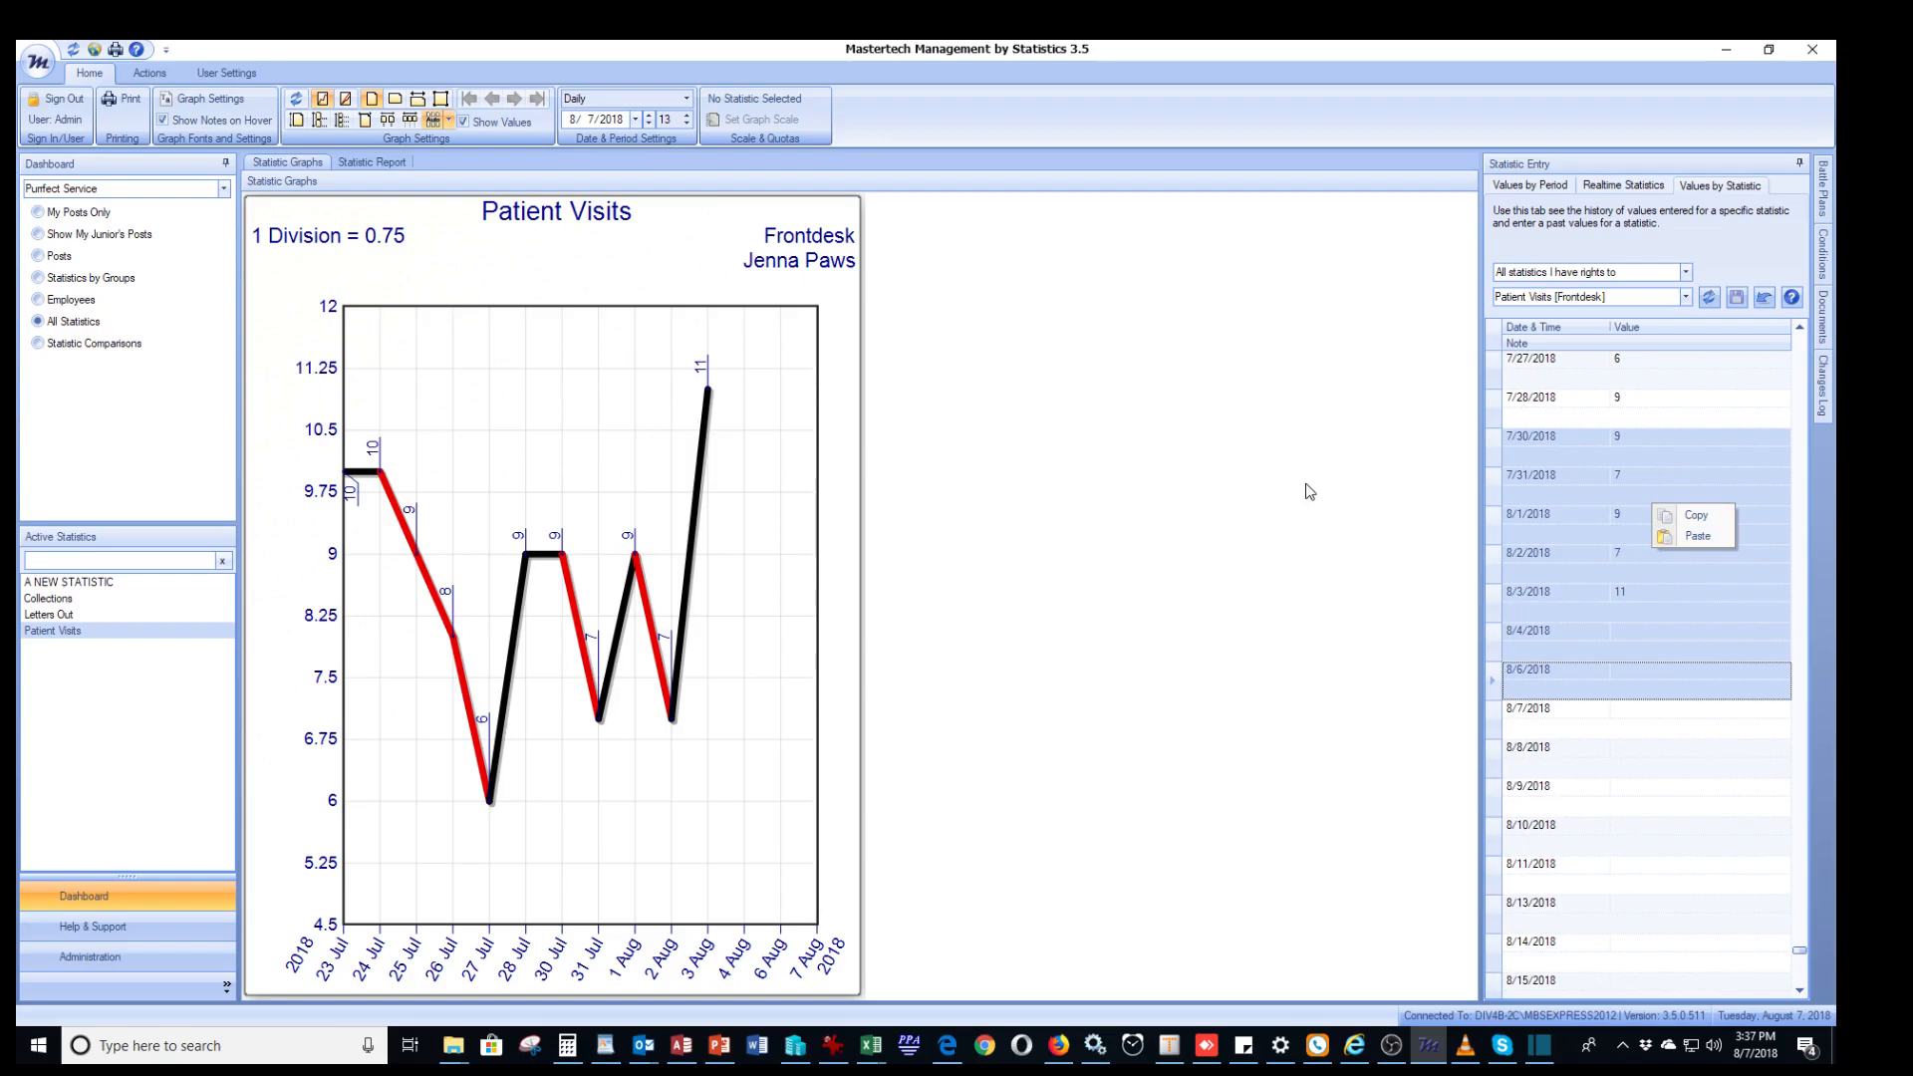
left_click(1635, 464)
left_click(1635, 464)
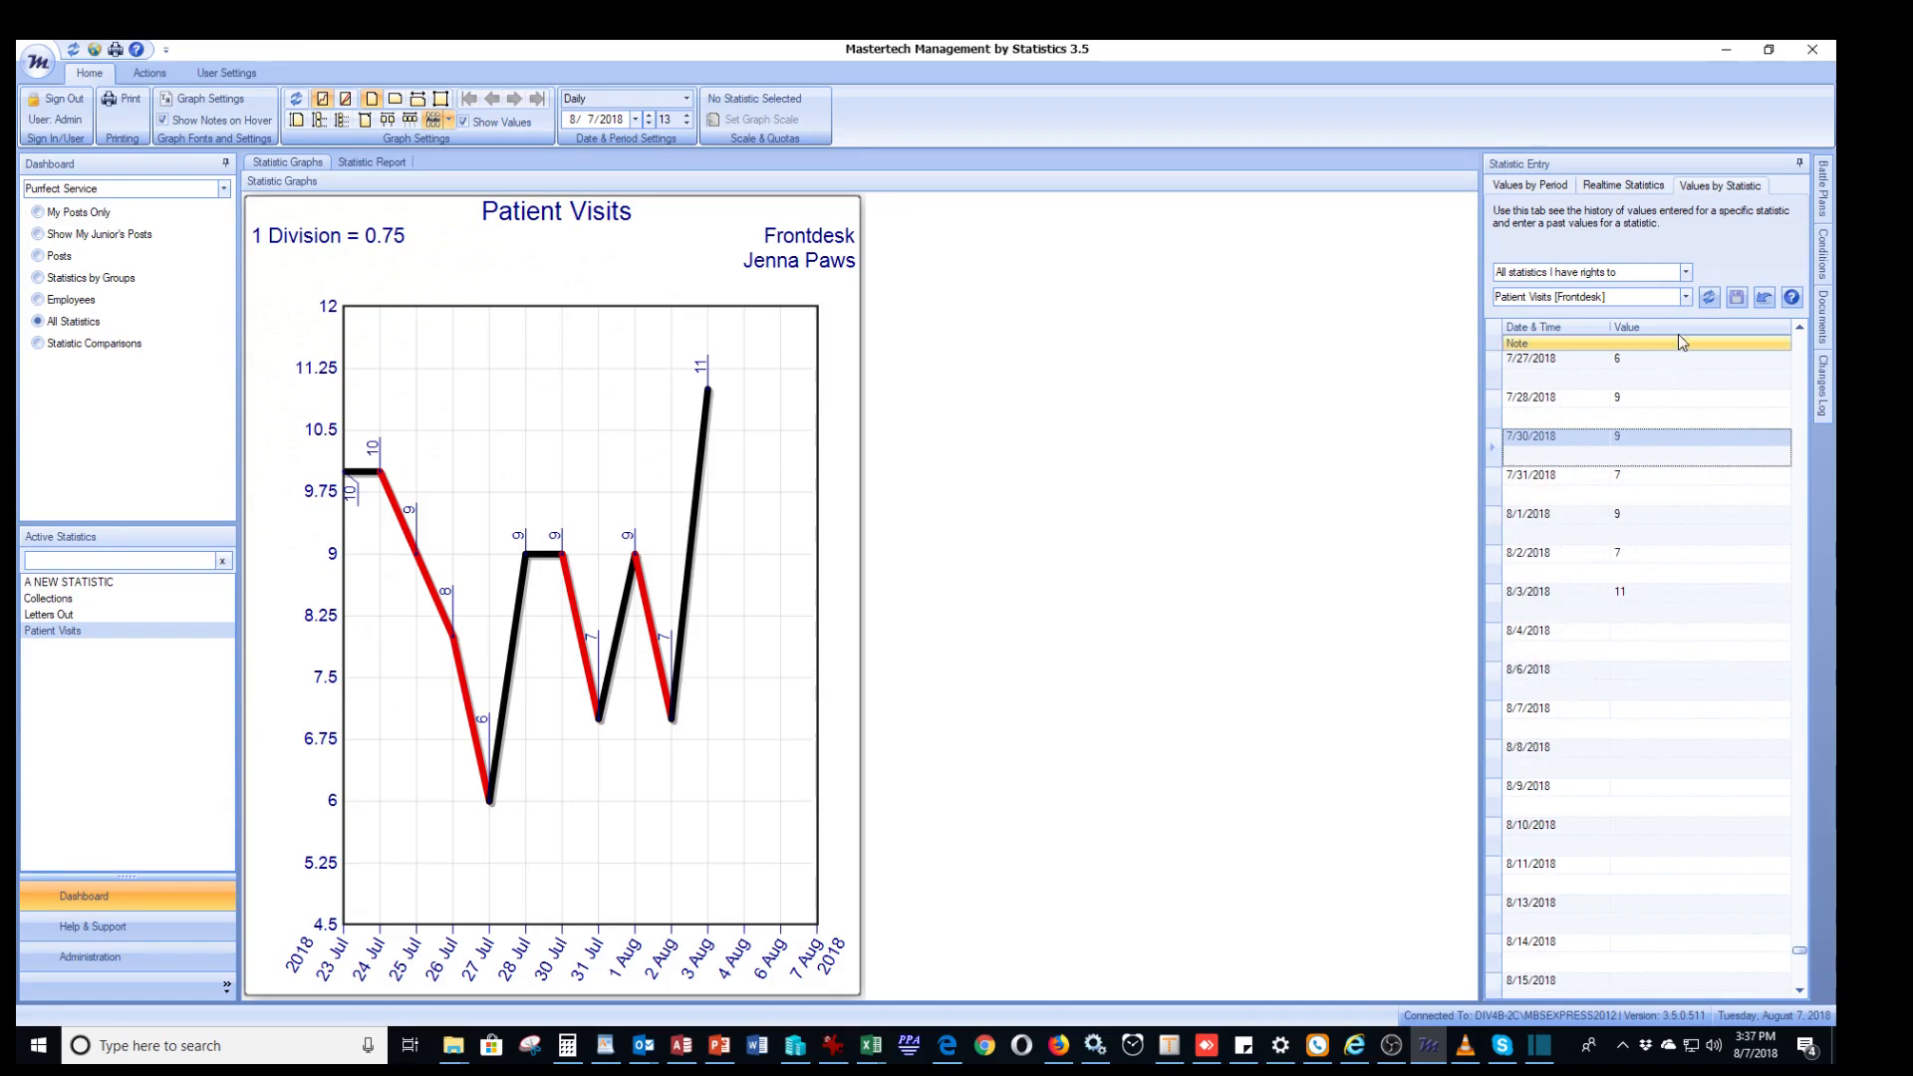
Step: Load A NEW STATISTIC for value entry by statistic, followed by Collections [Office Manager]
left_click(1685, 297)
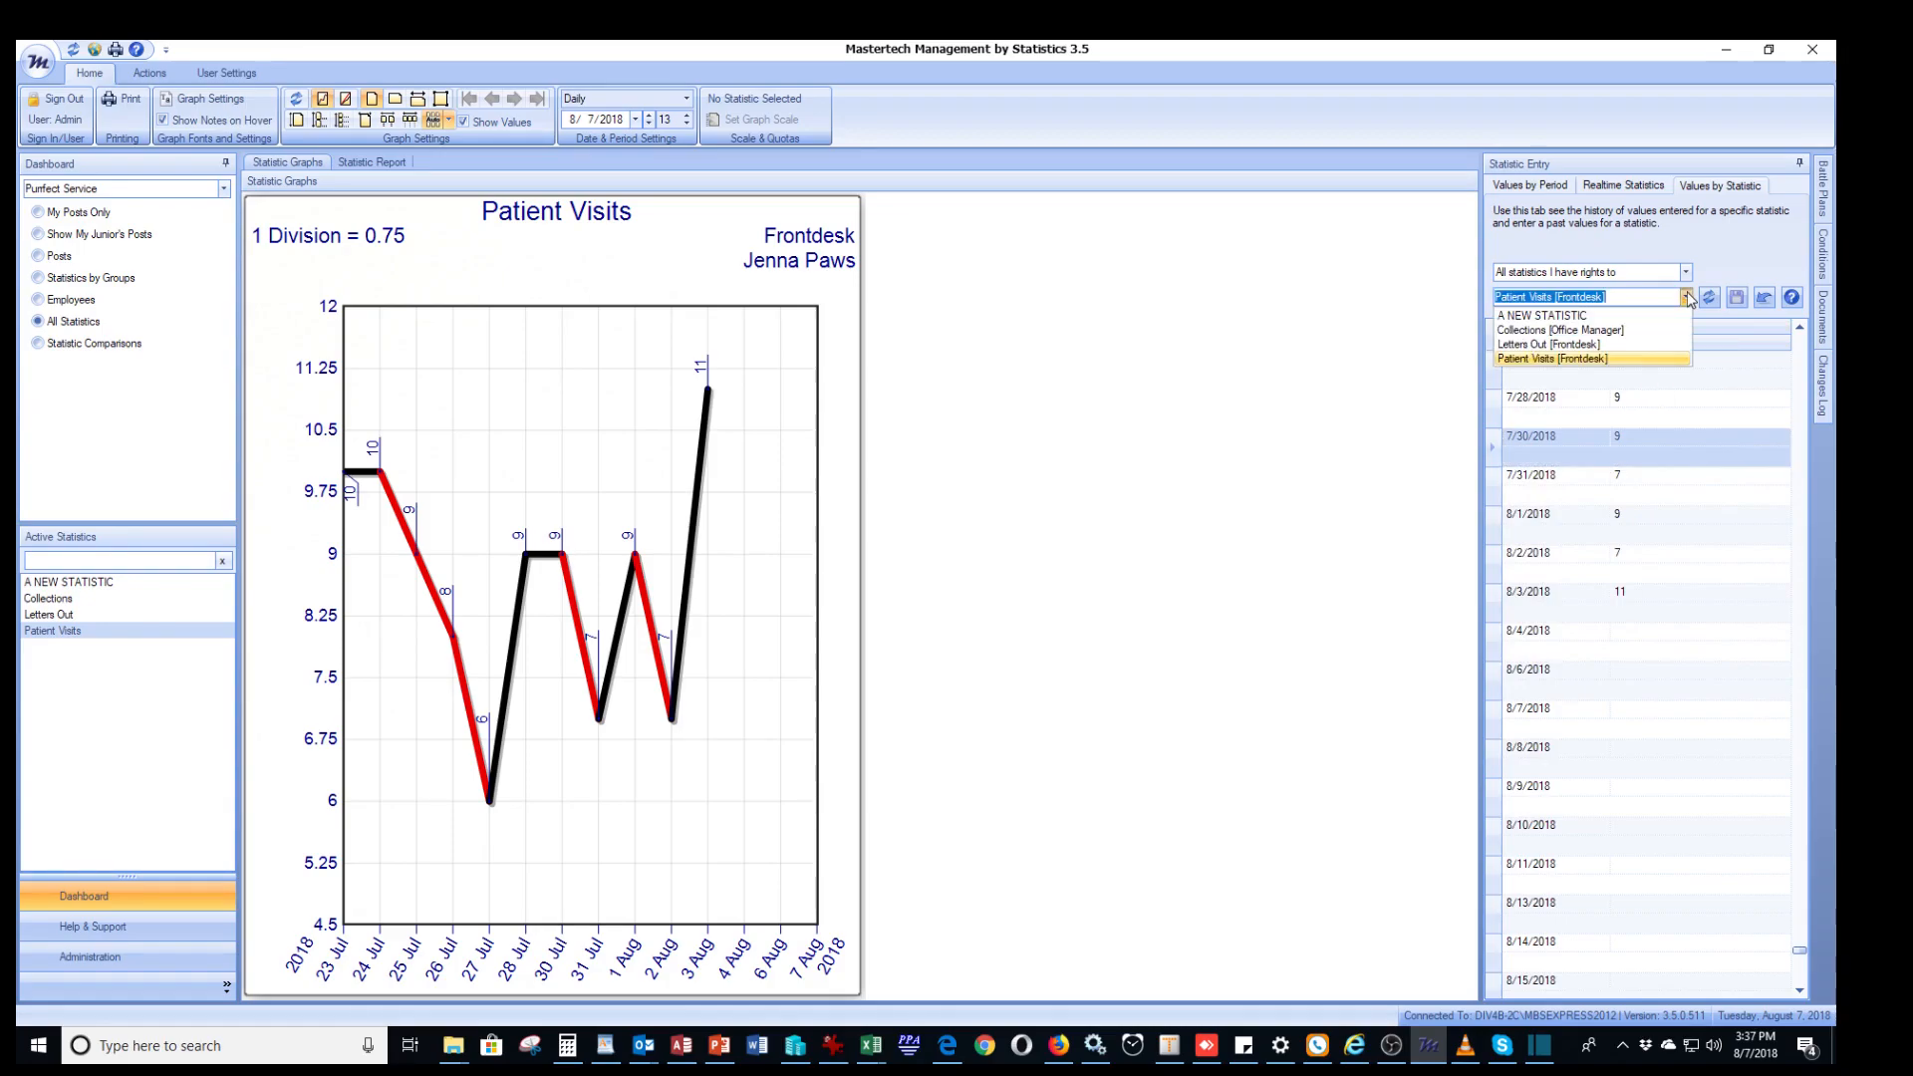
left_click(1584, 317)
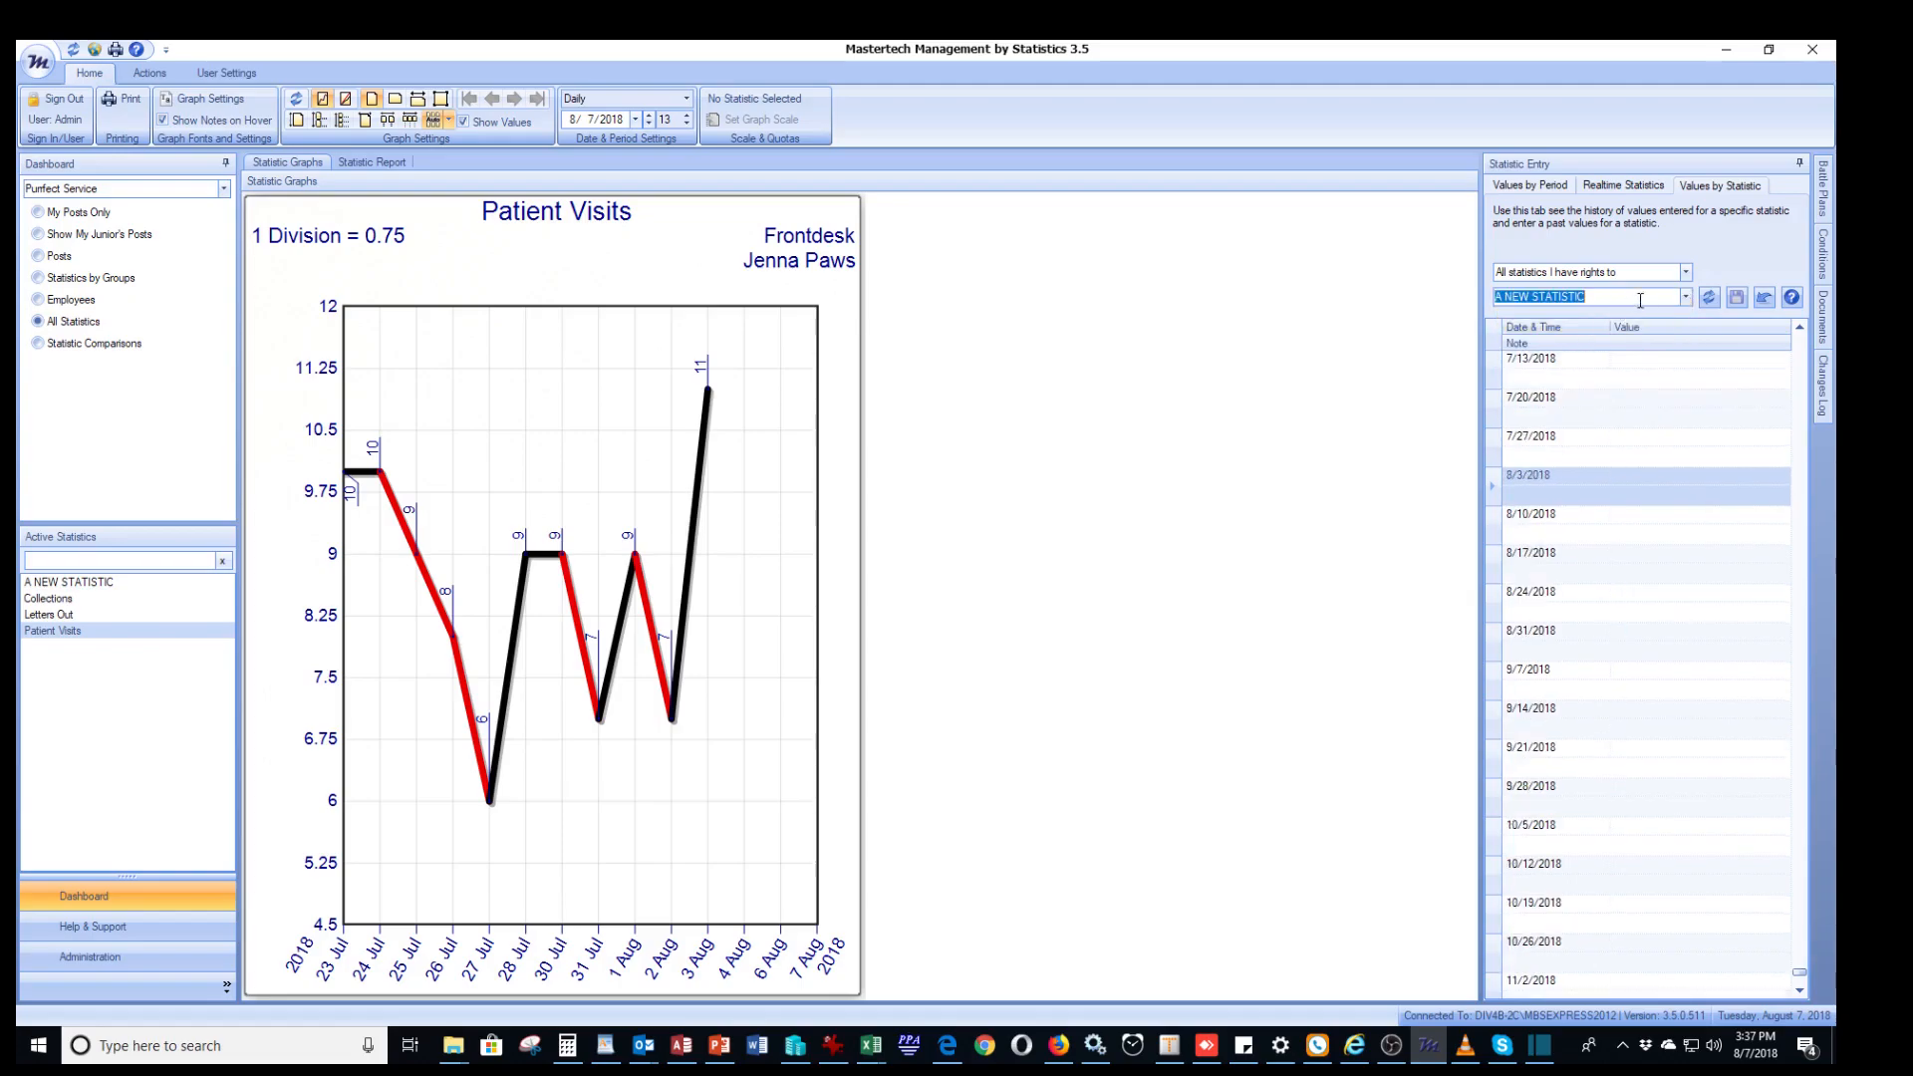
left_click(1685, 297)
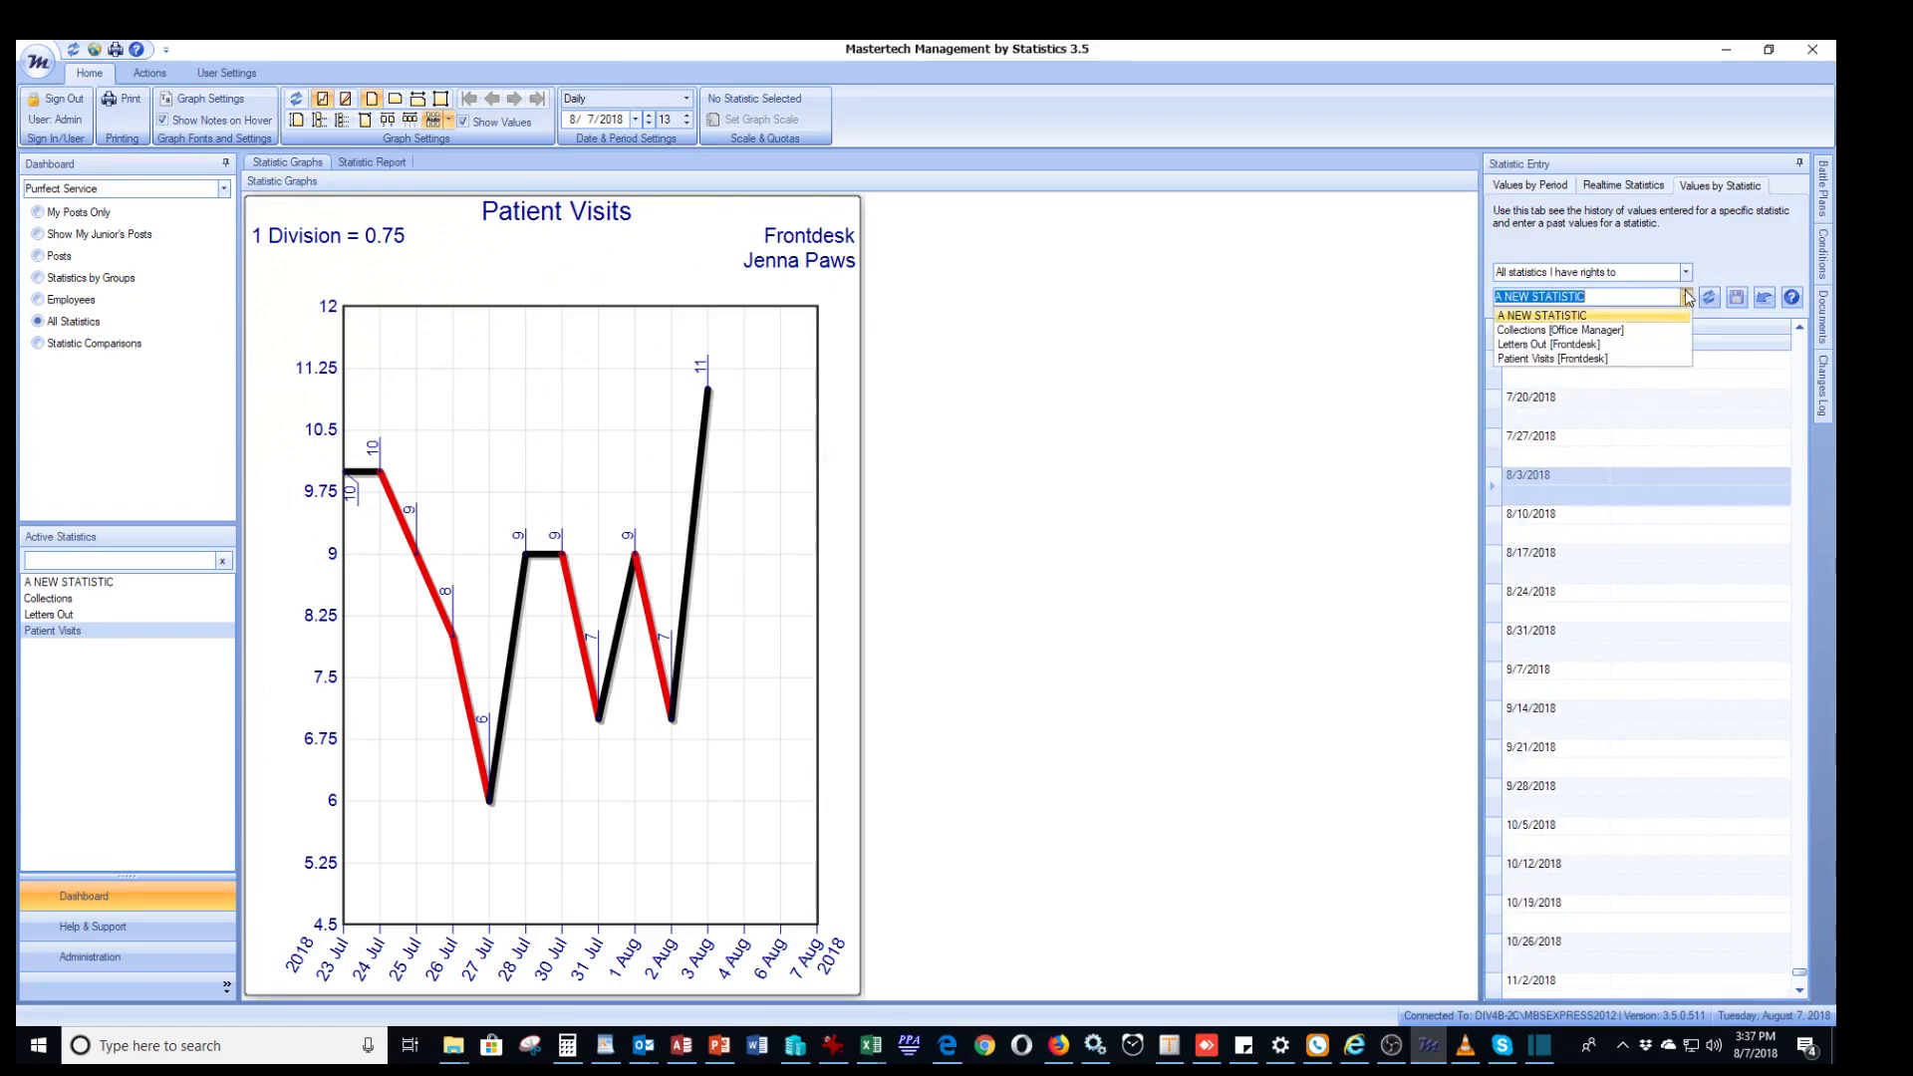
left_click(1619, 330)
left_click(1656, 477)
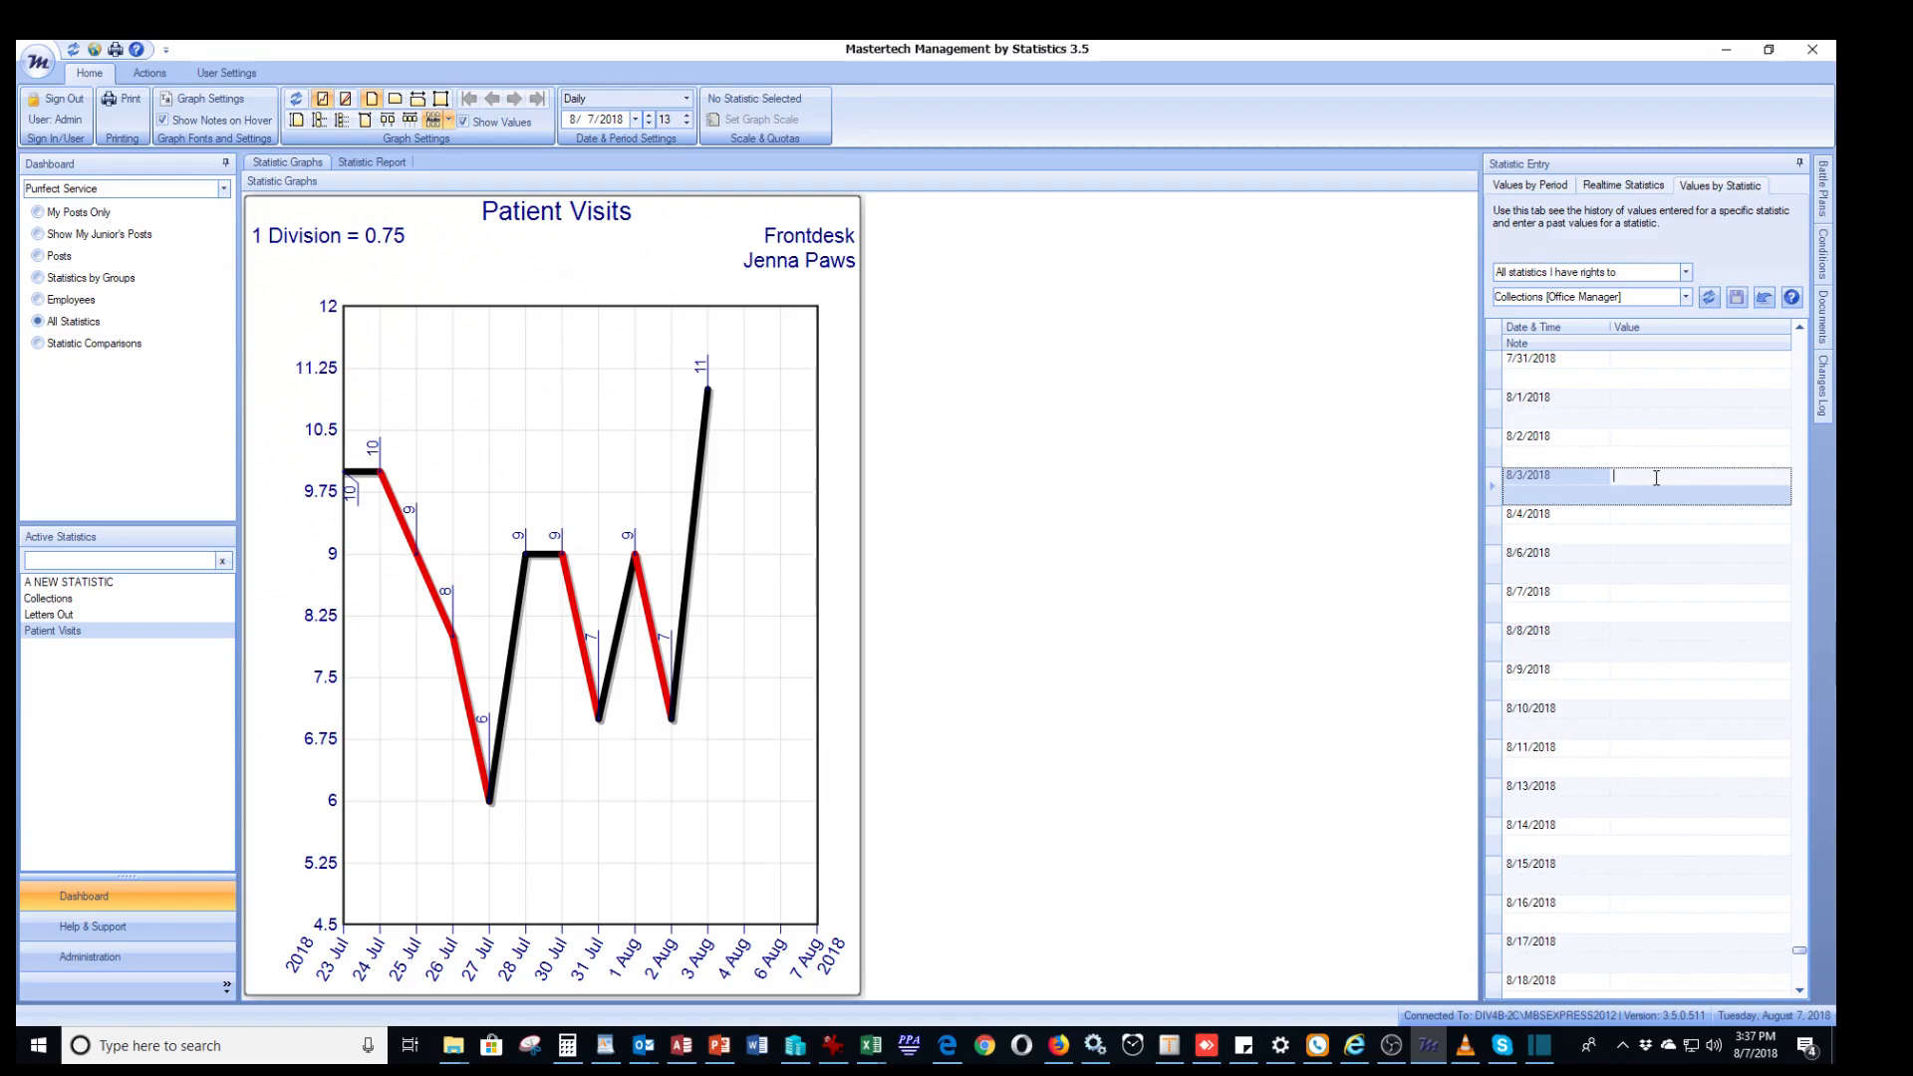
left_click(1706, 189)
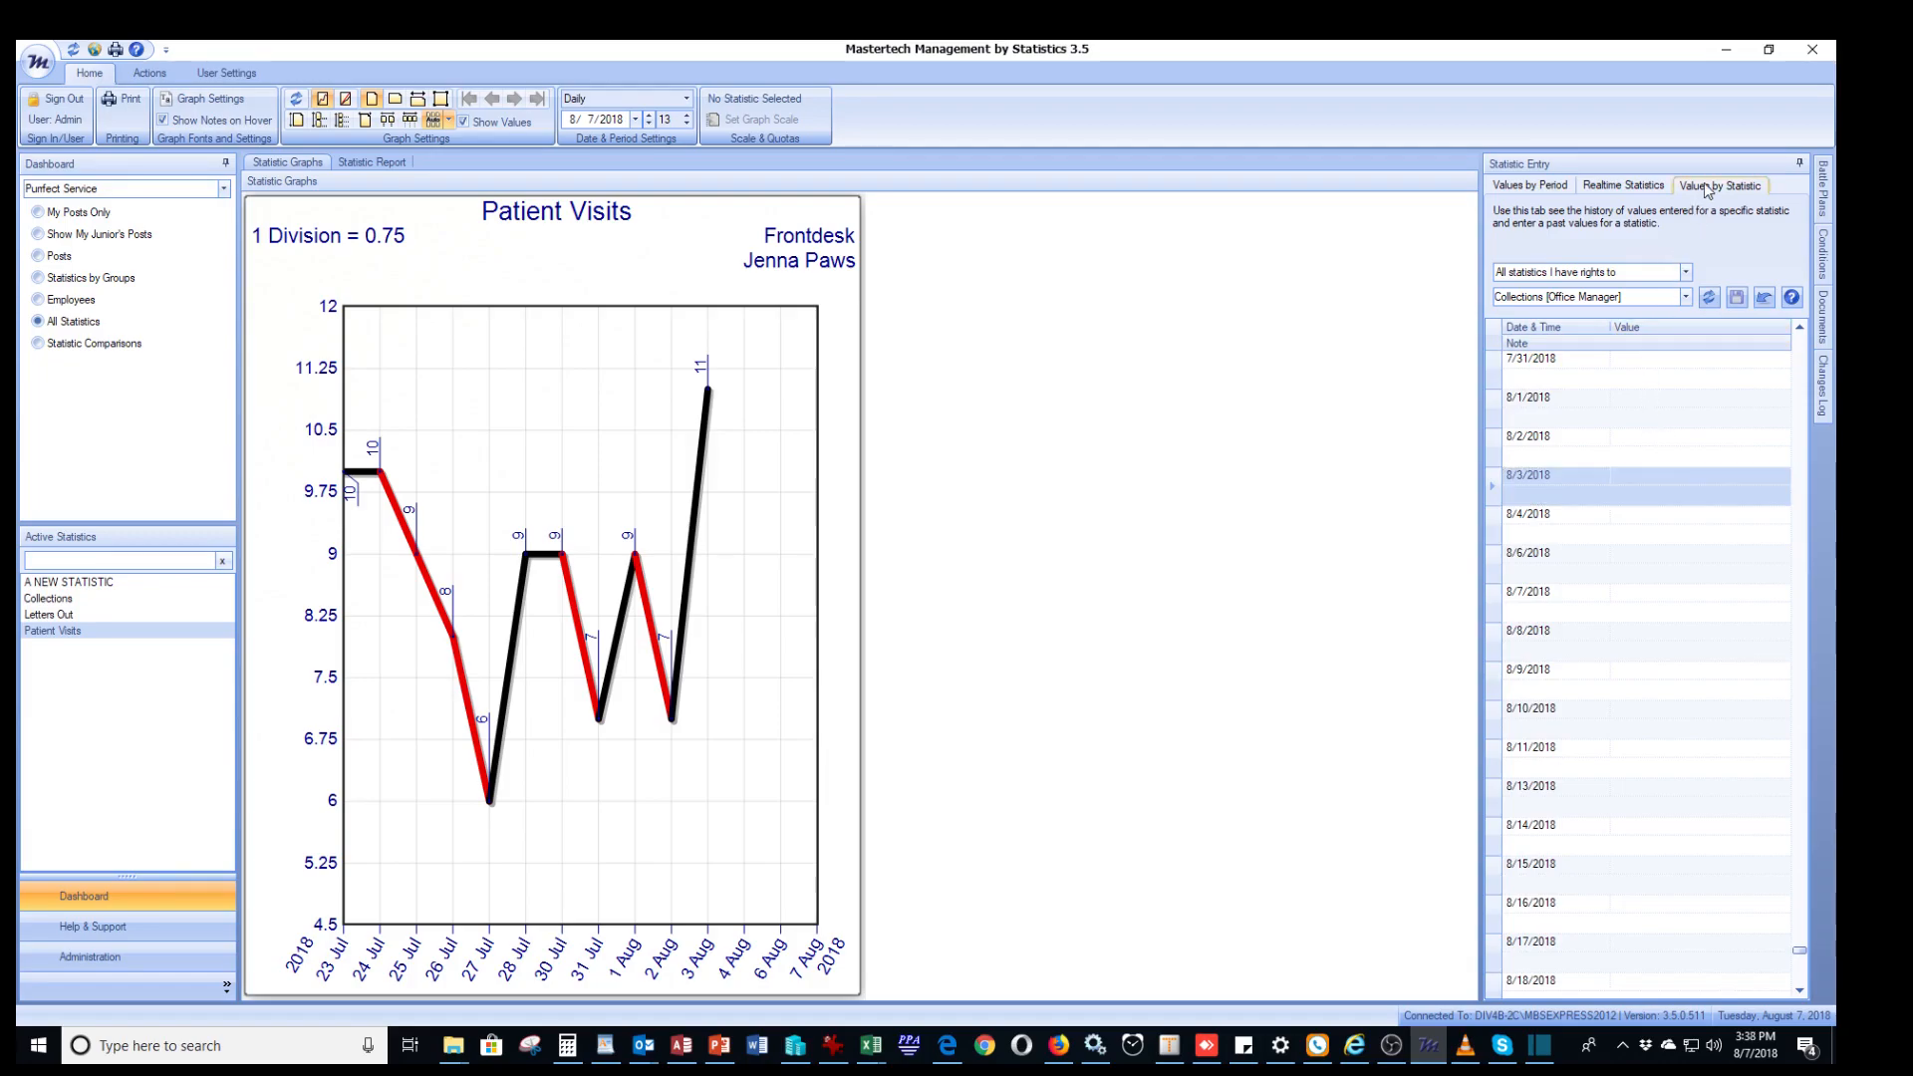
Step: Show Values by Period for all statistics I have rights to and go through the value fields for 8/3/2018
left_click(1513, 194)
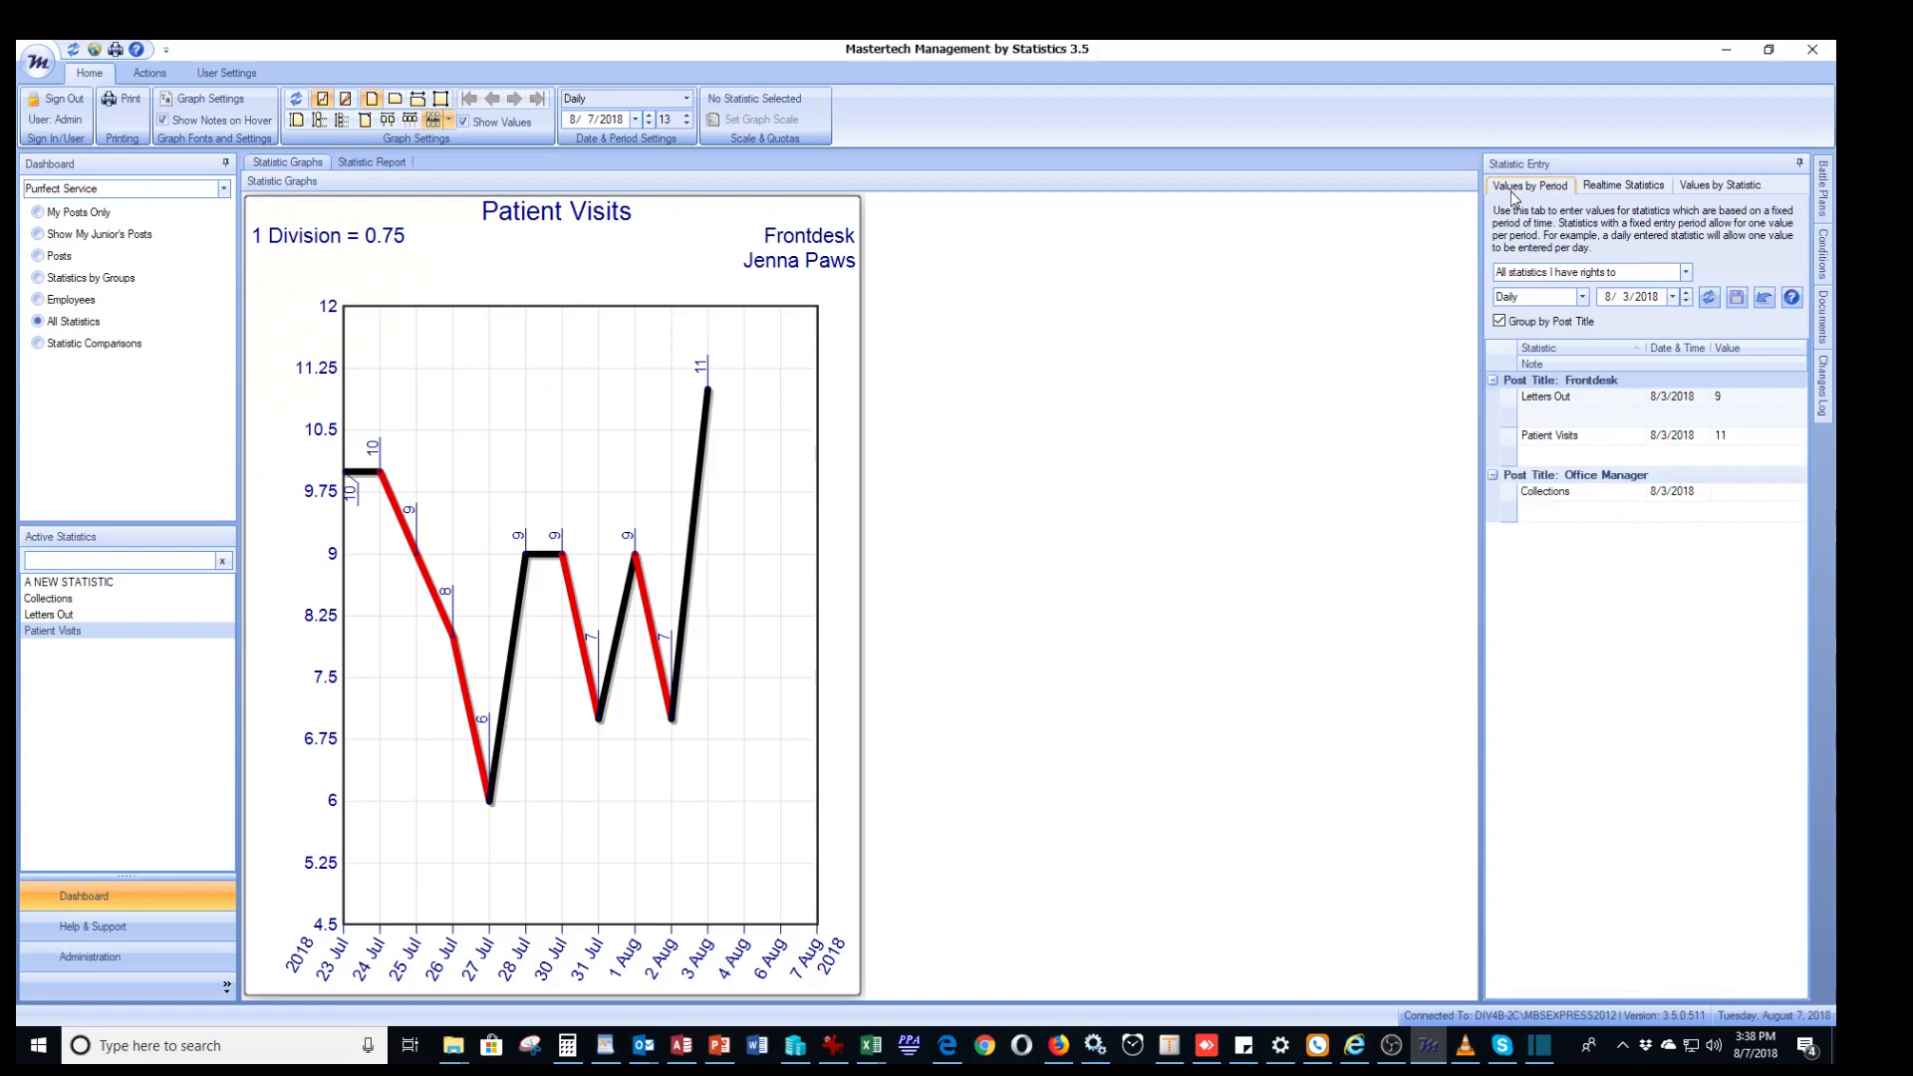
left_click(1684, 273)
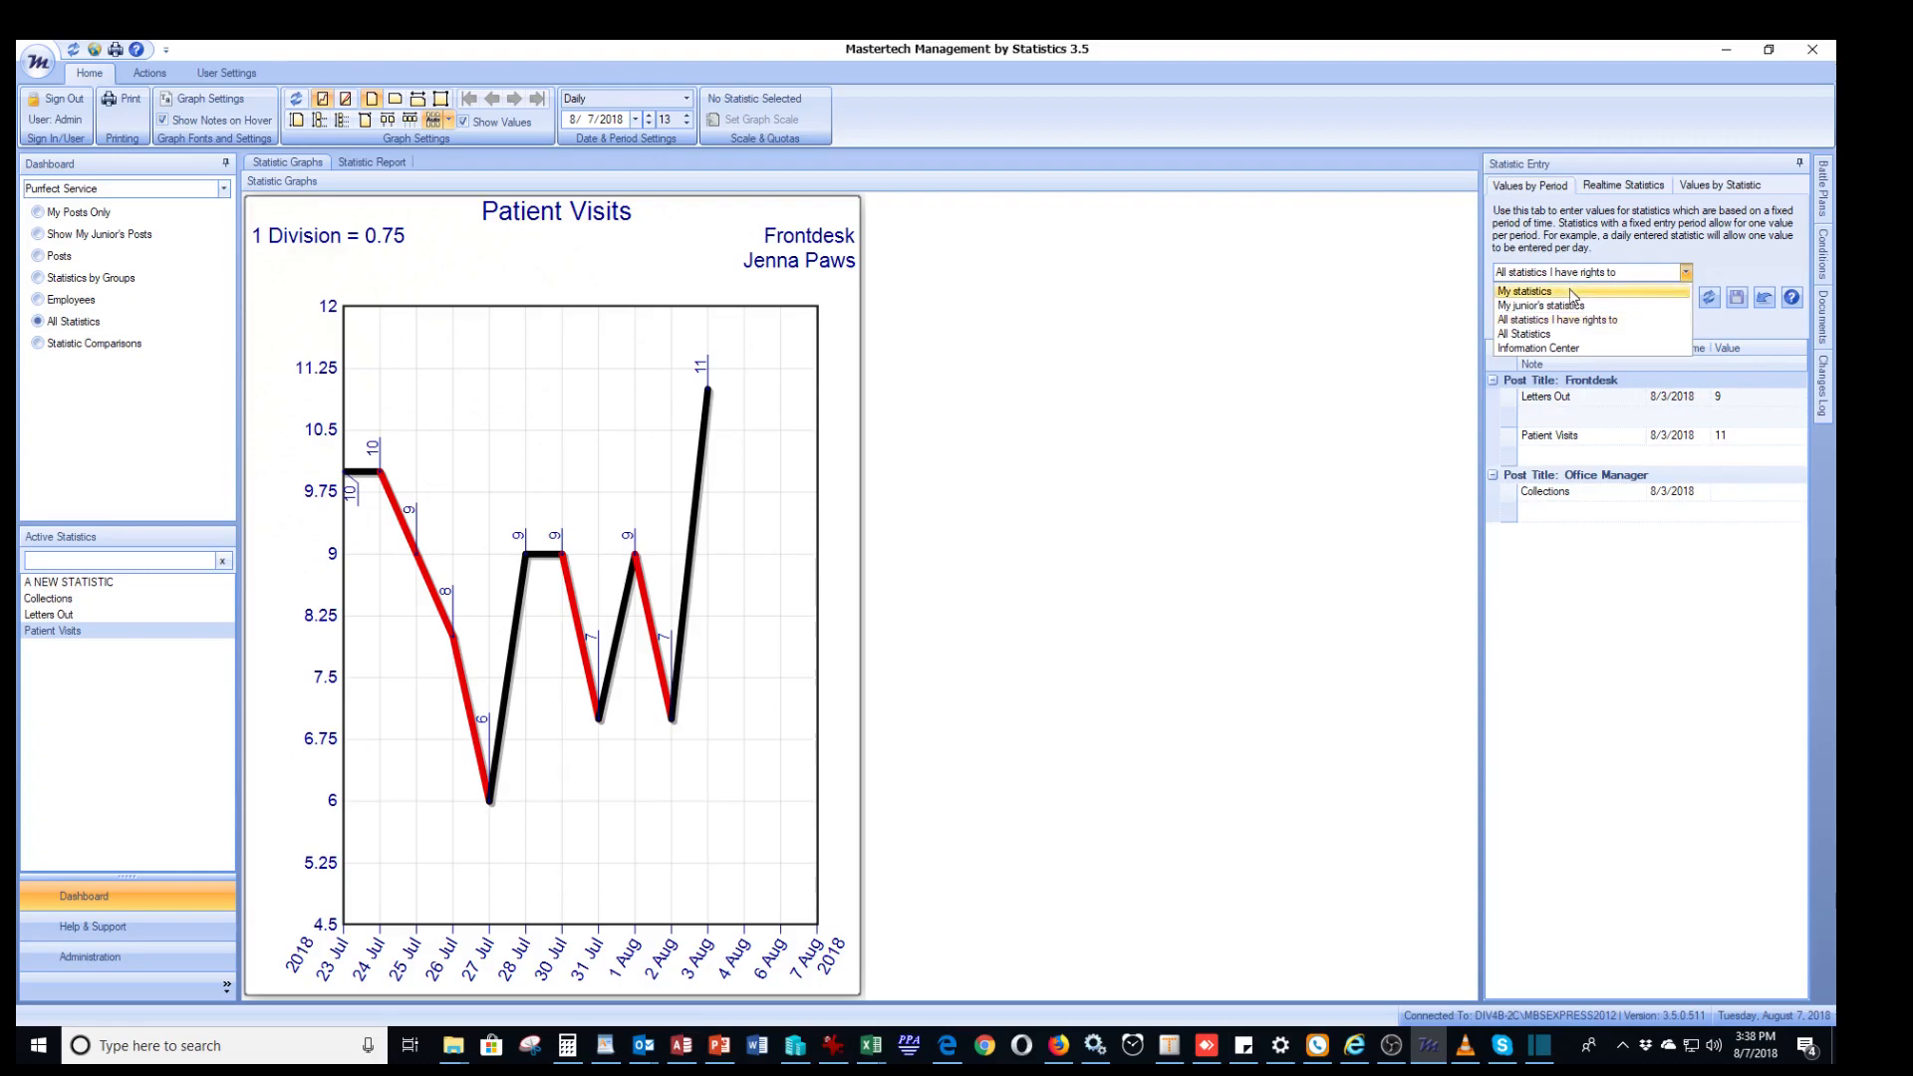
left_click(1577, 321)
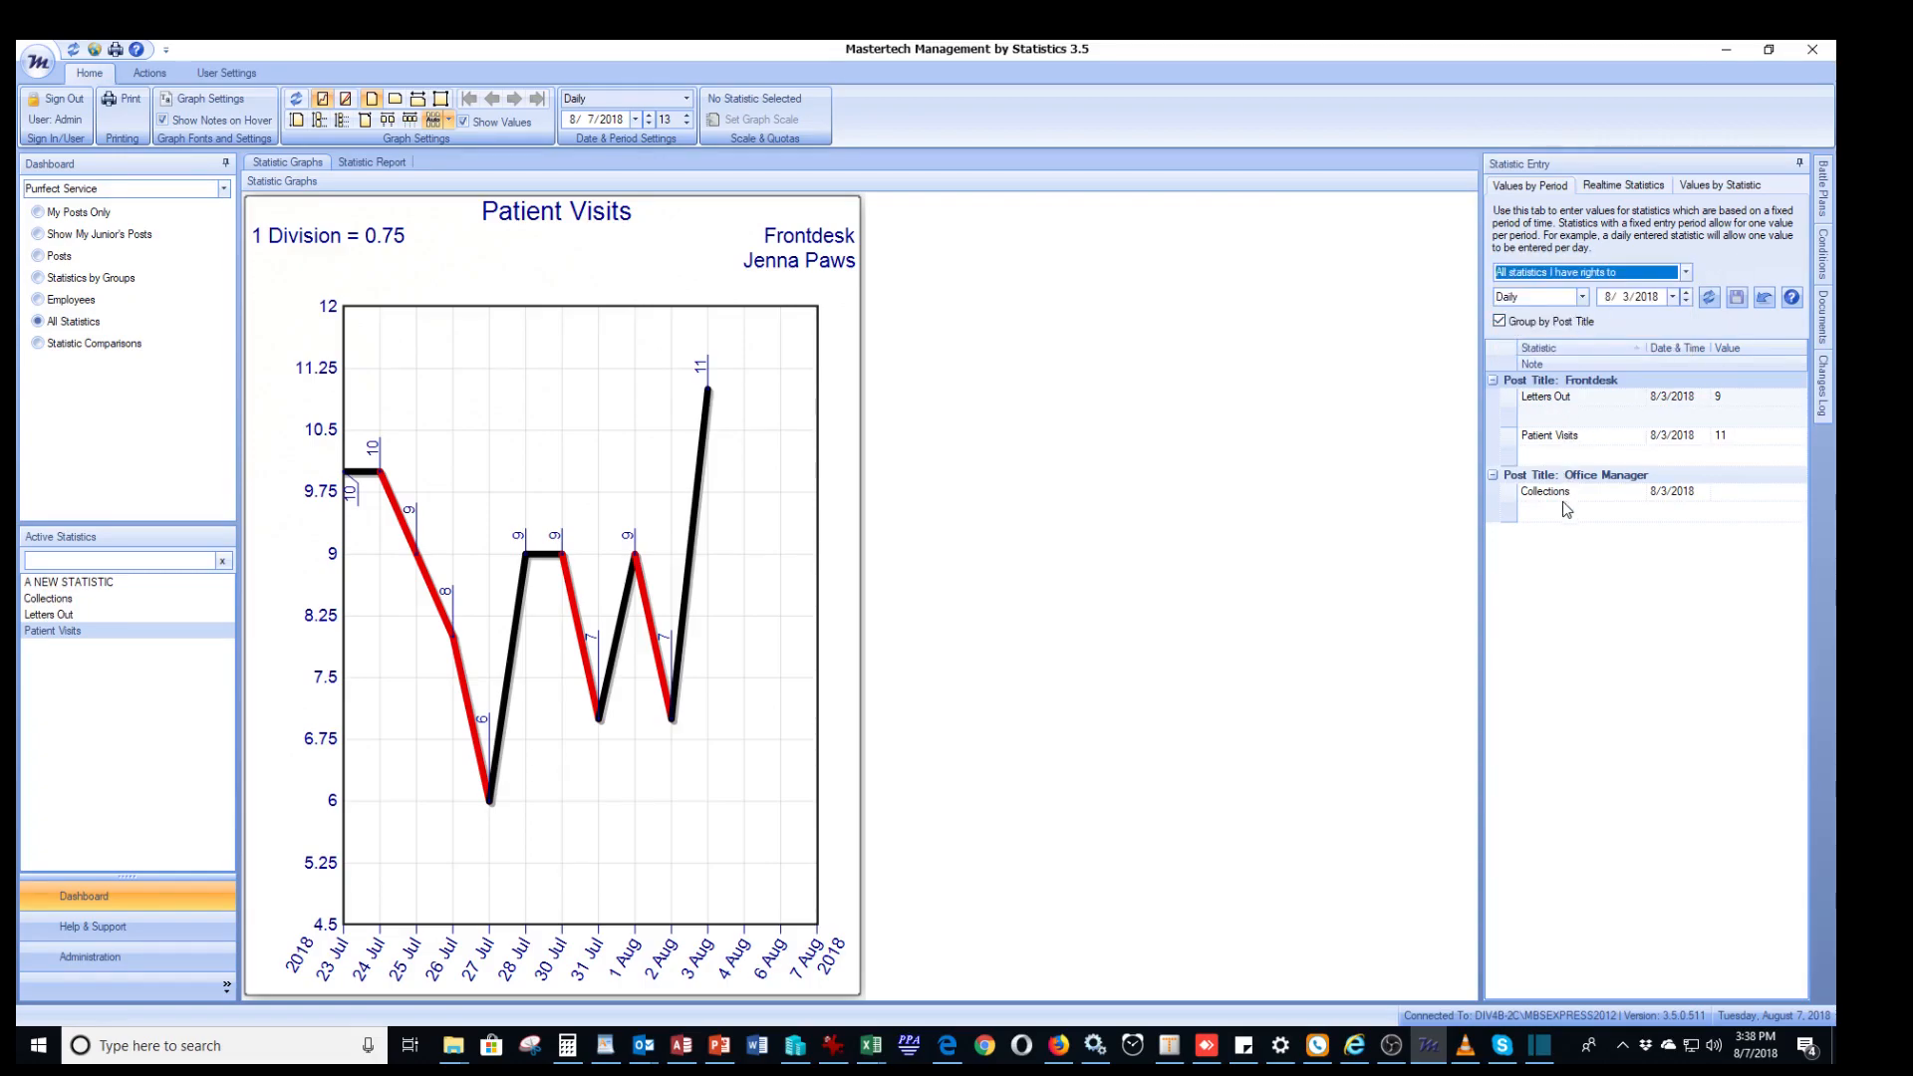
left_click(1761, 413)
left_click(1765, 438)
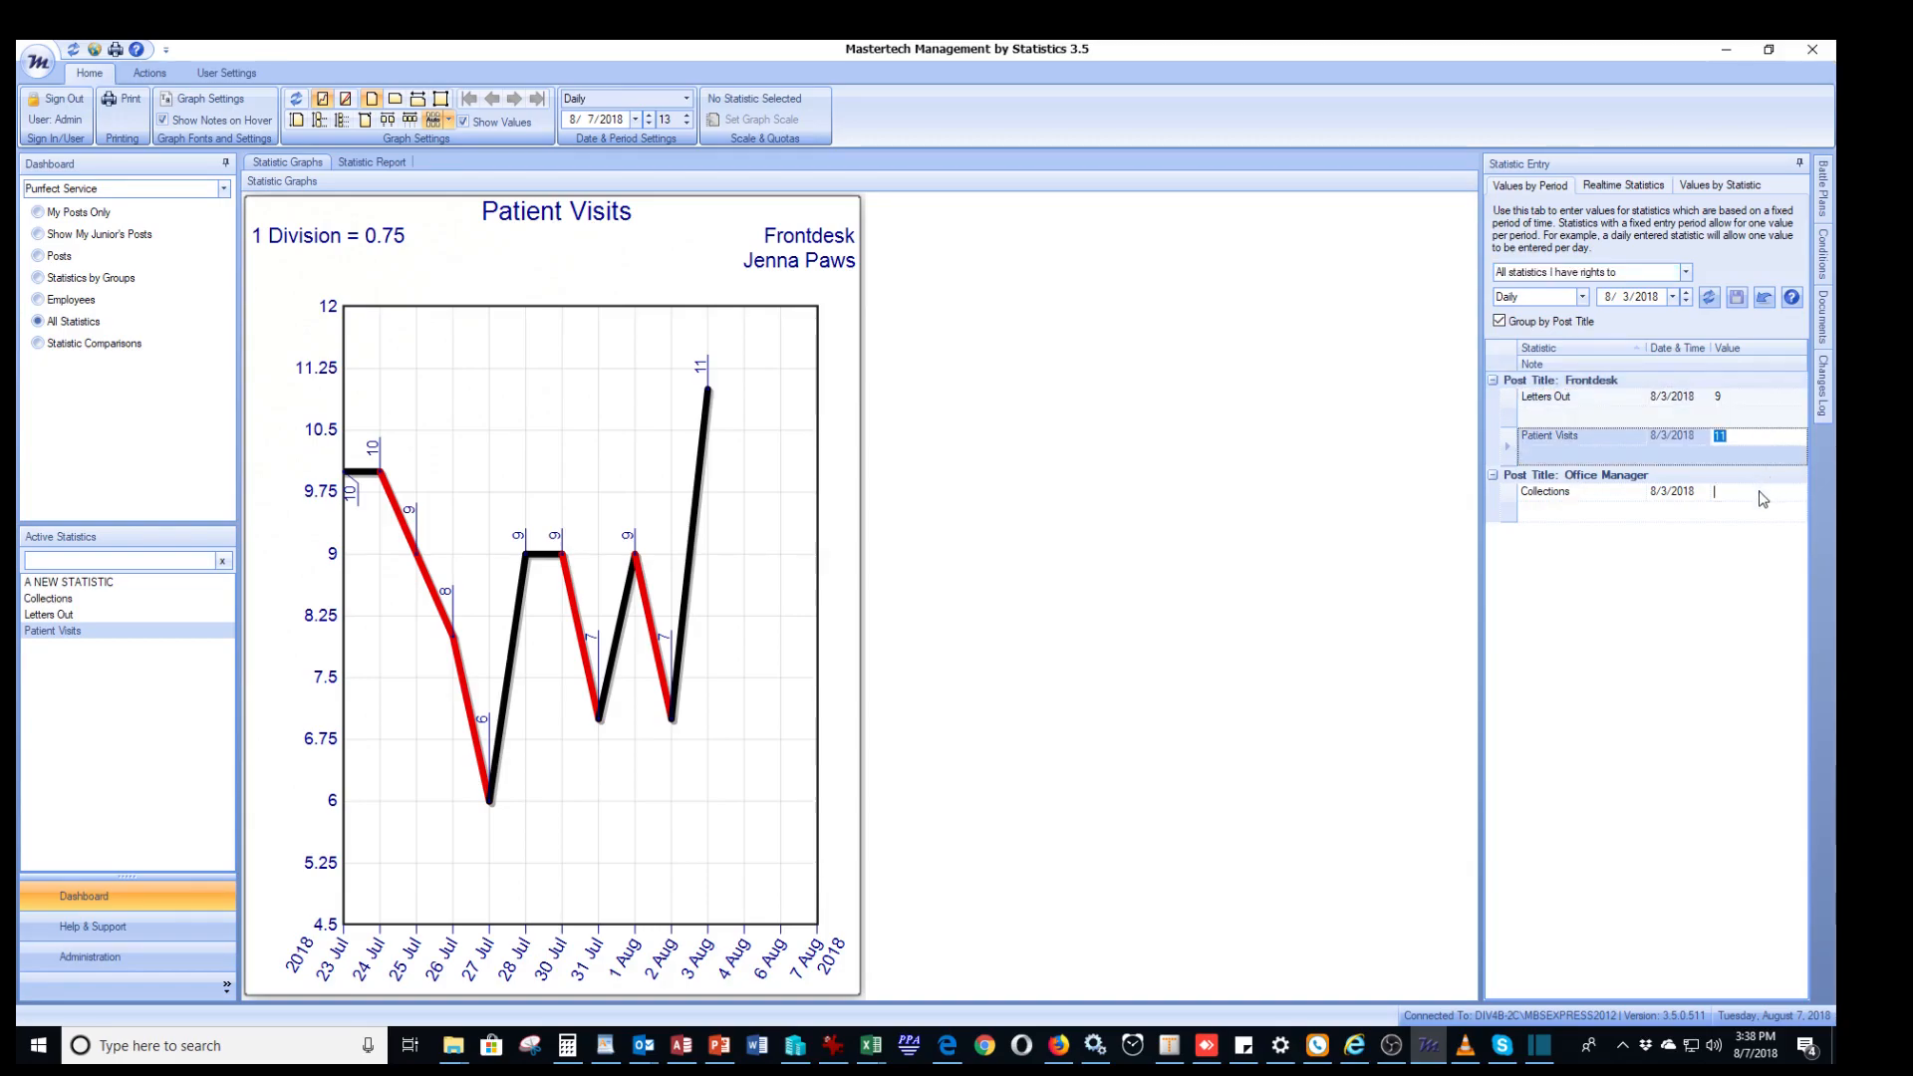
left_click(1763, 493)
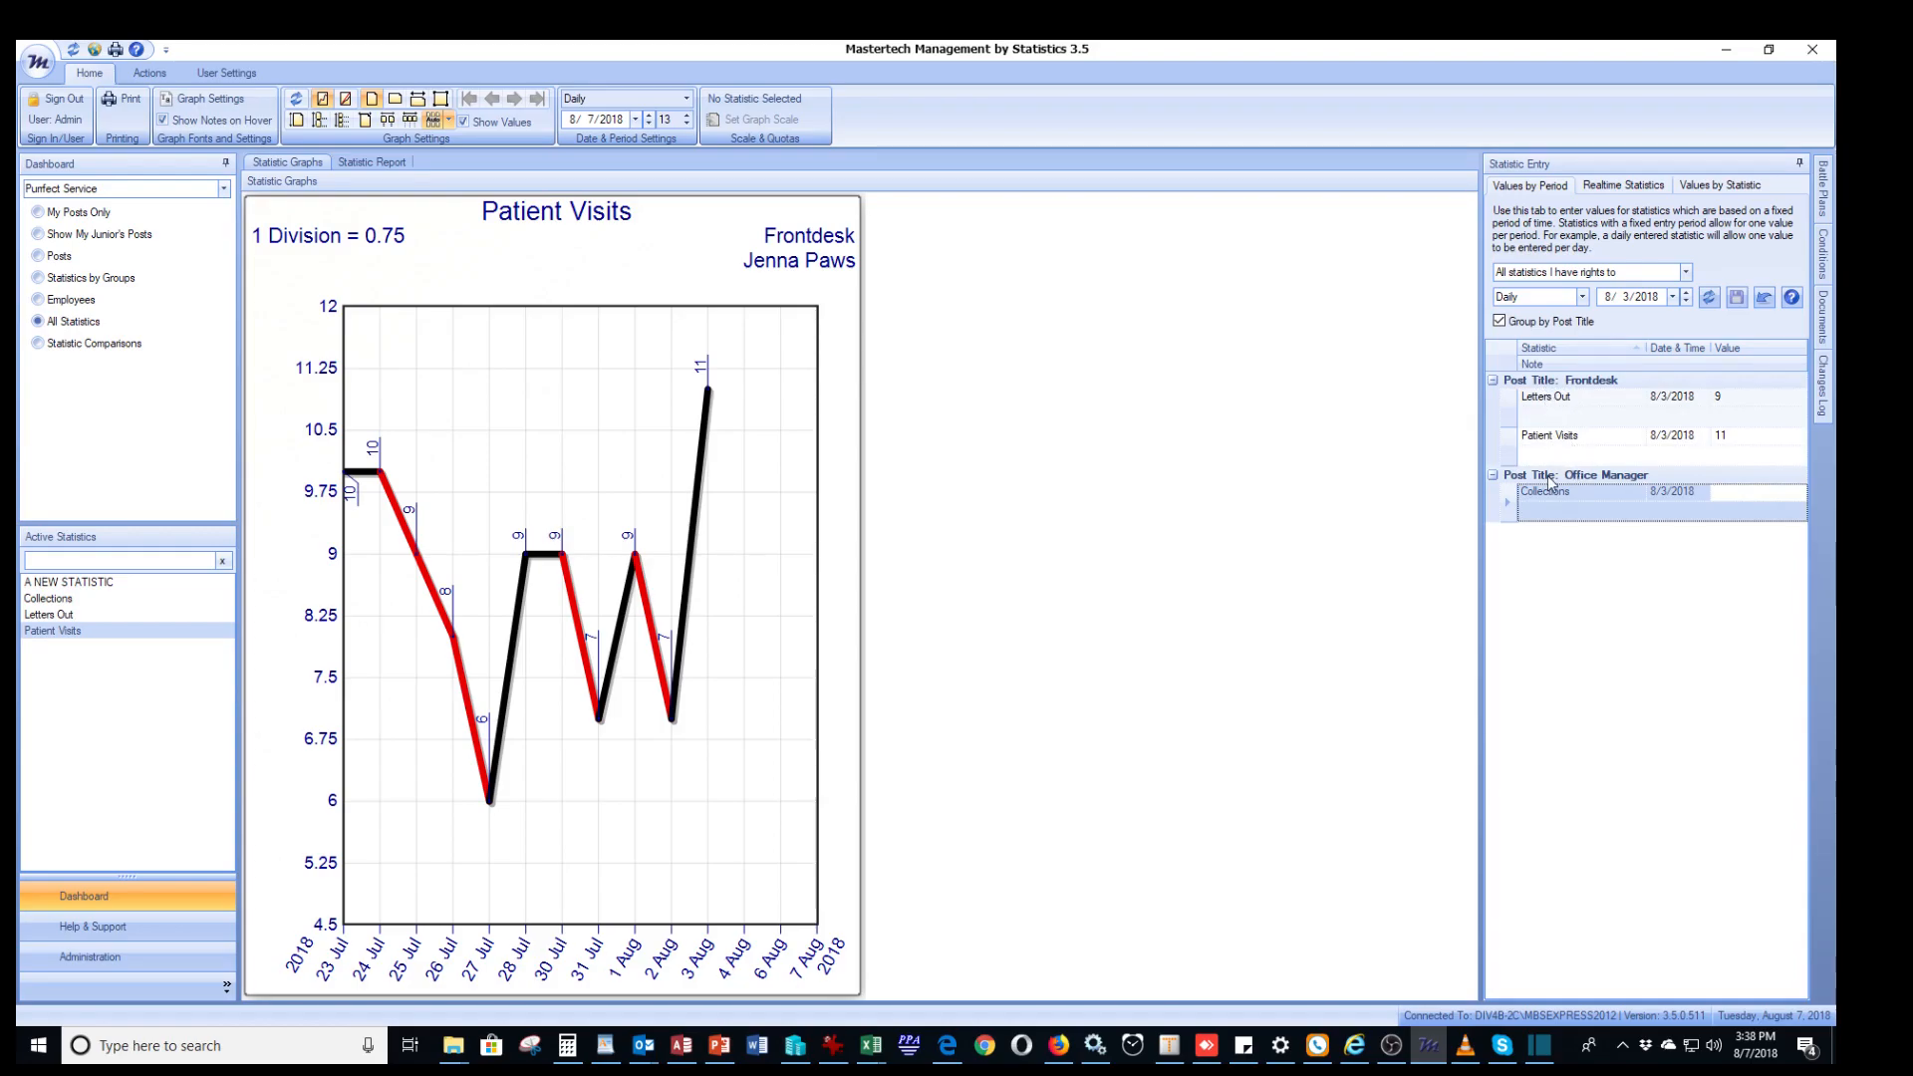
Step: Turn off grouping by post title in the statistic entry list and turn it back on
left_click(1500, 325)
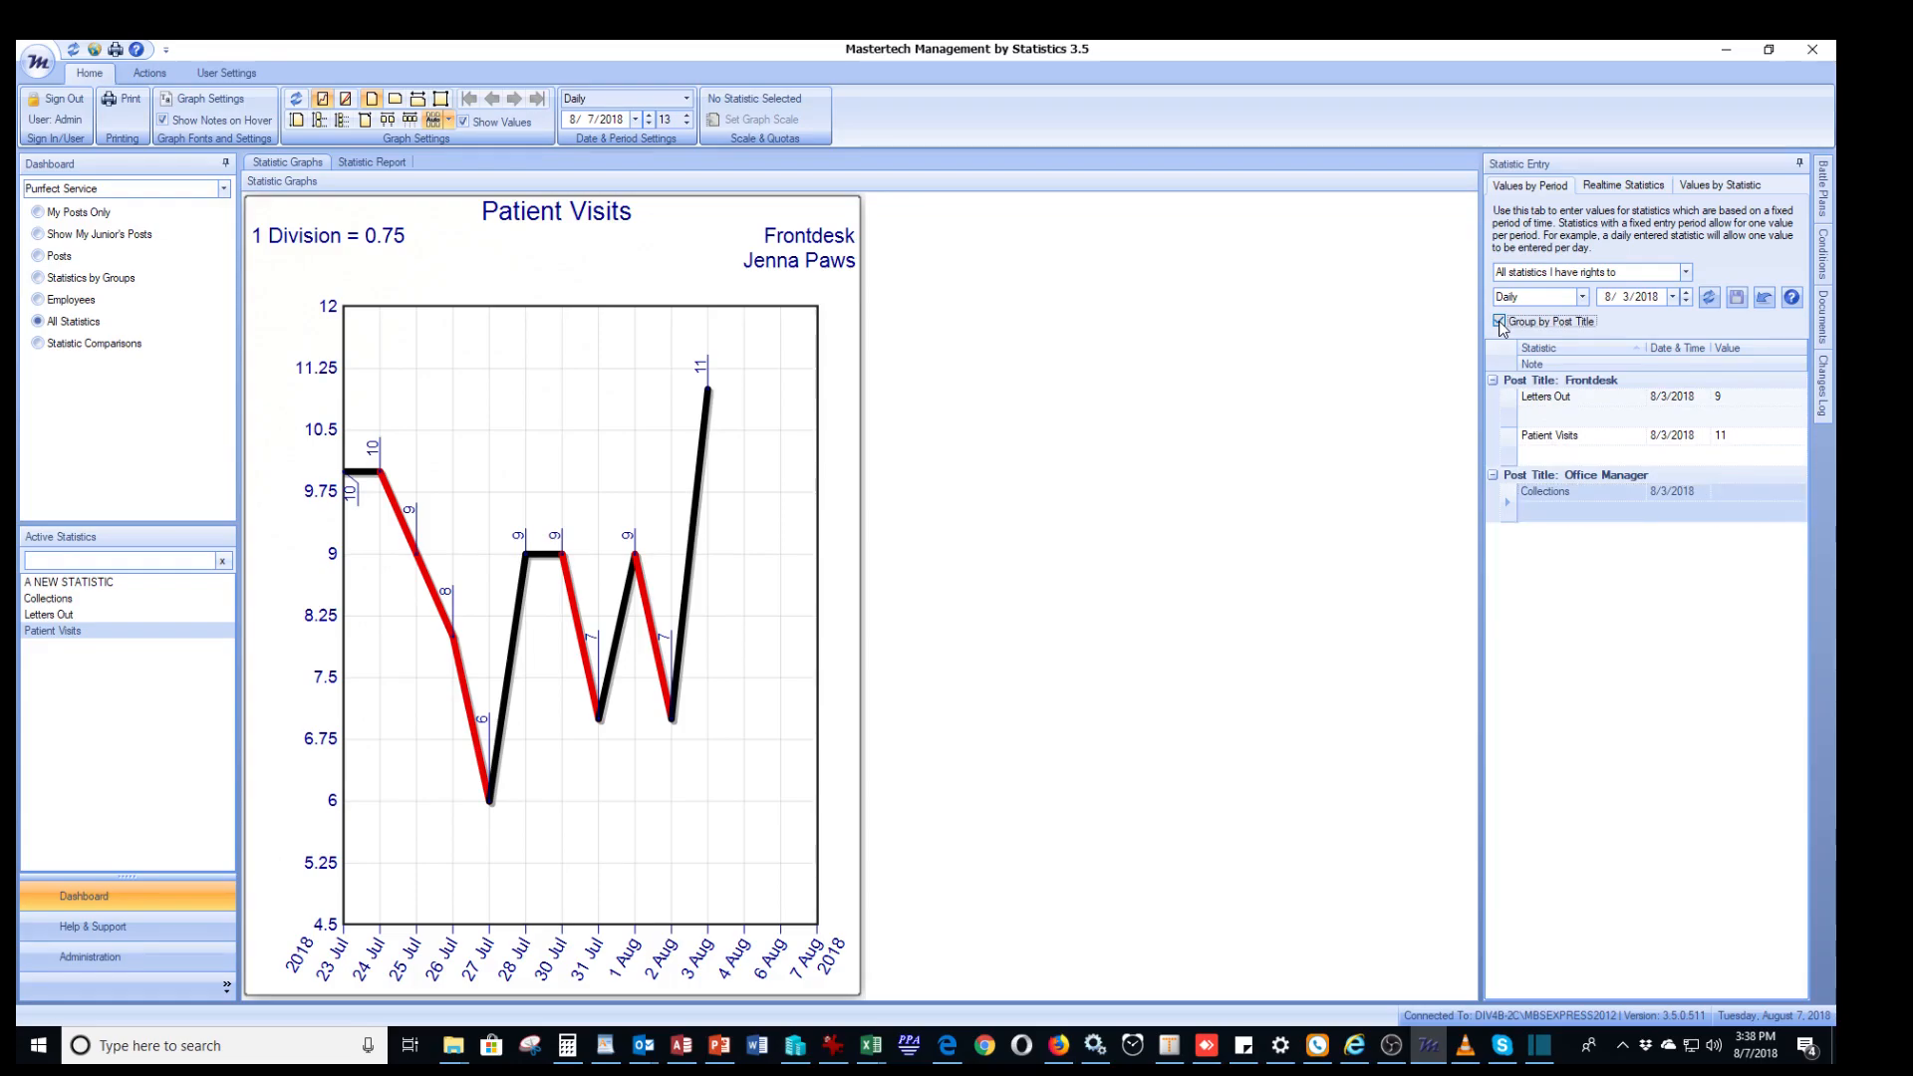
left_click(1500, 323)
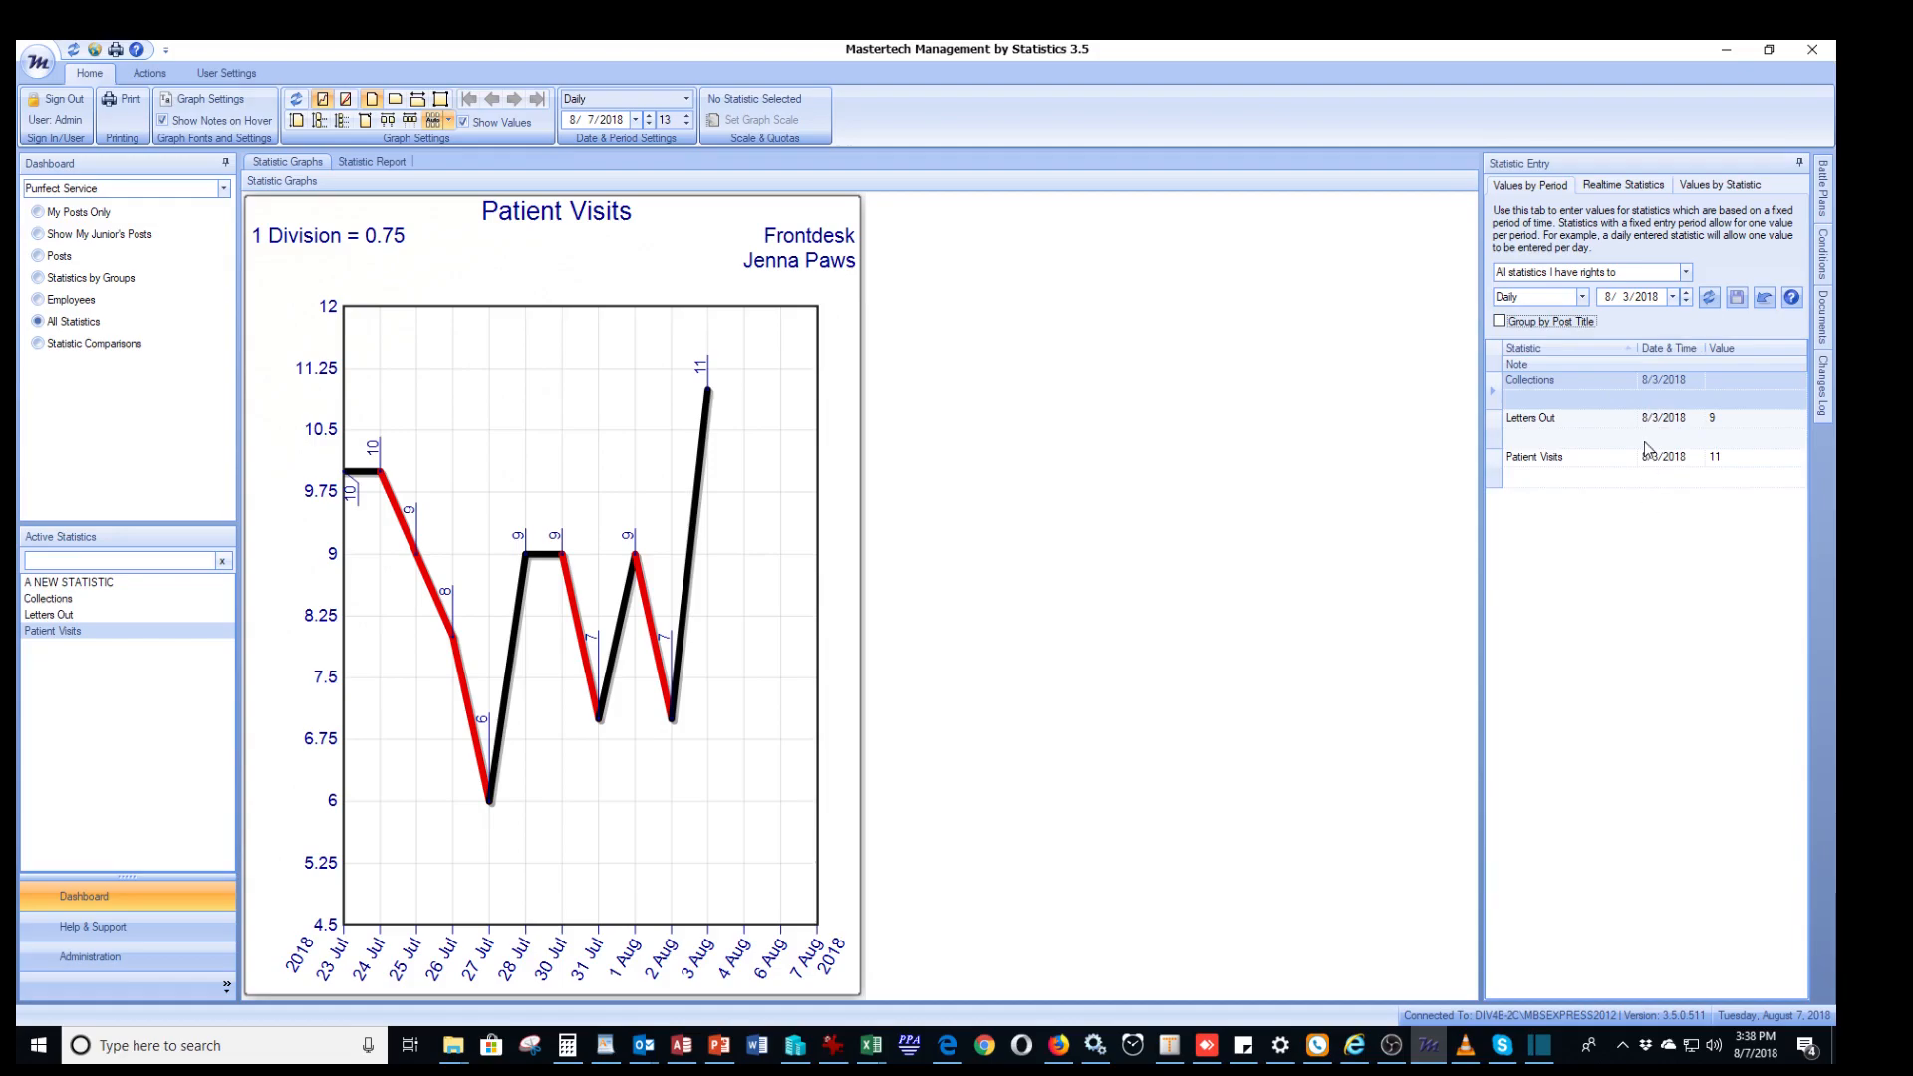
left_click(1501, 323)
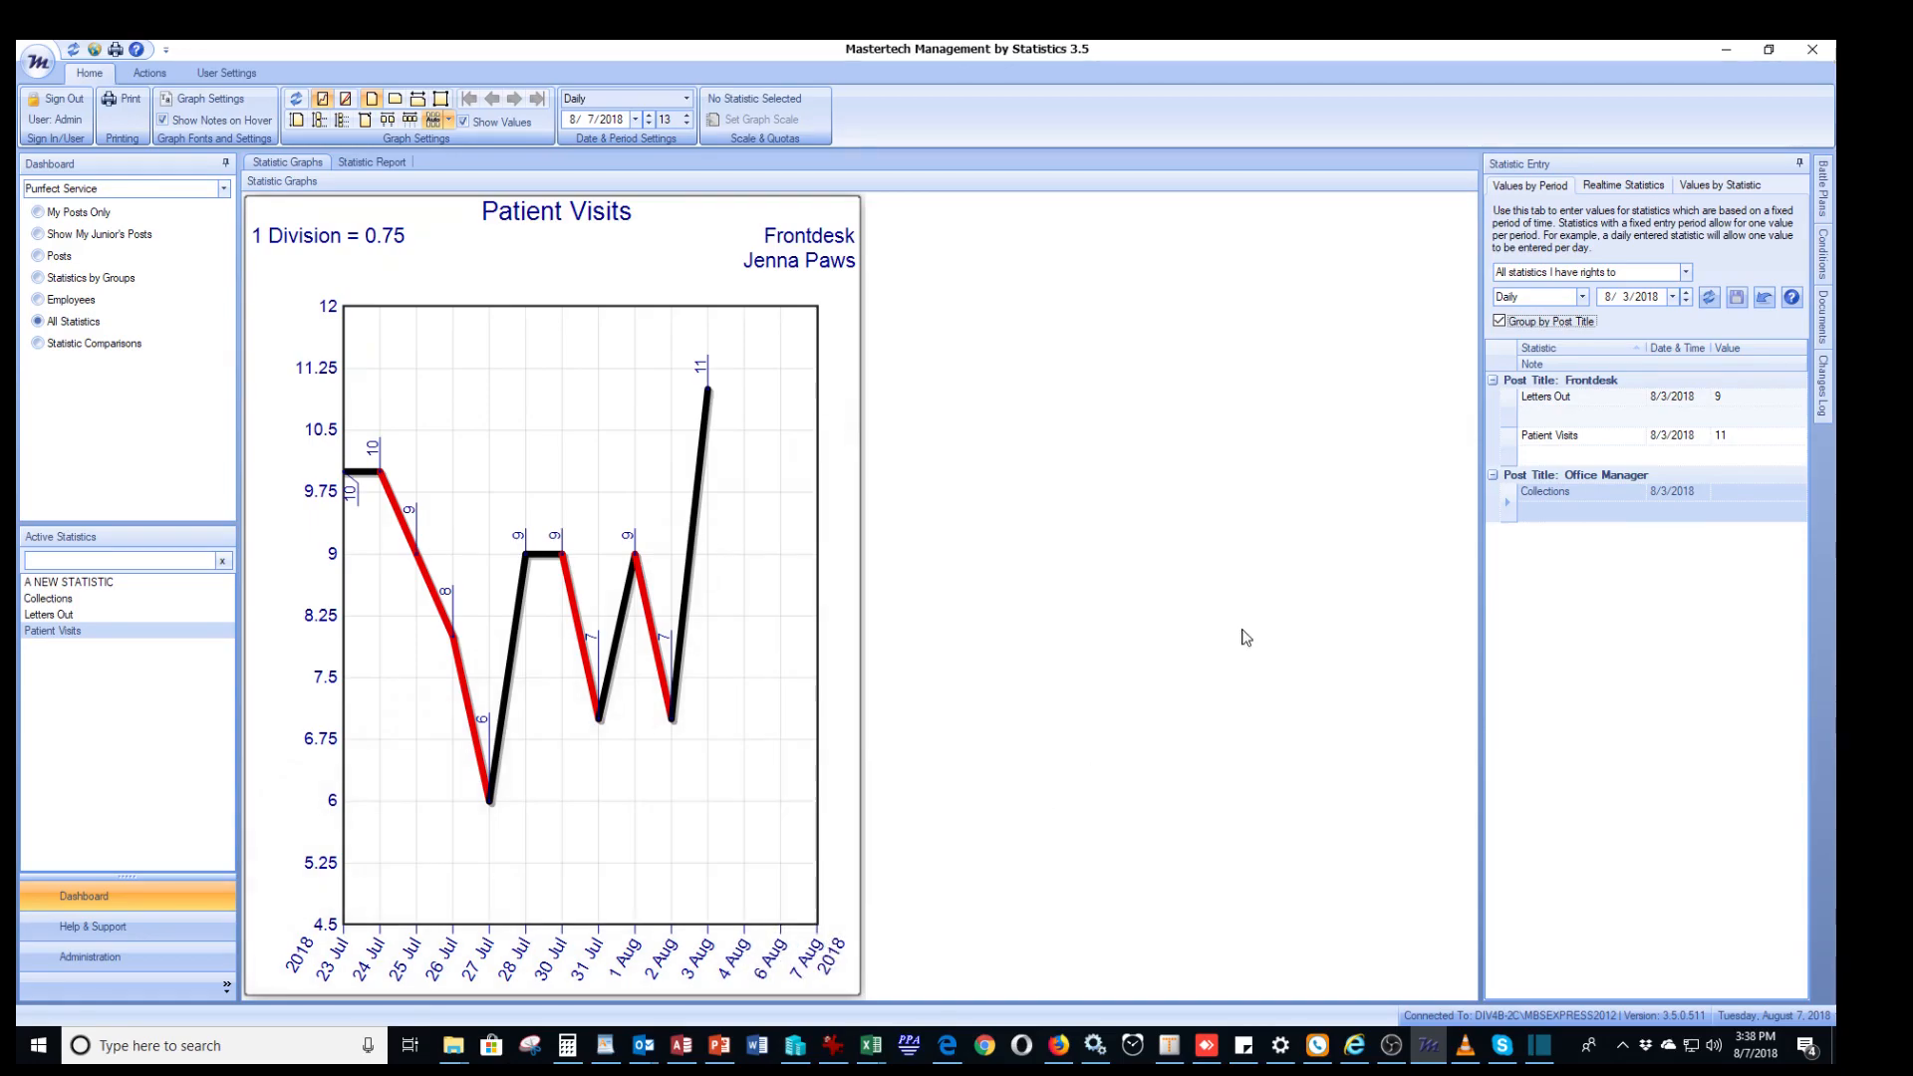
Step: Enter and save the daily values for 8/4/2018: Letters Out 10, Patient Visits 10 and Collections 1000
left_click(1675, 297)
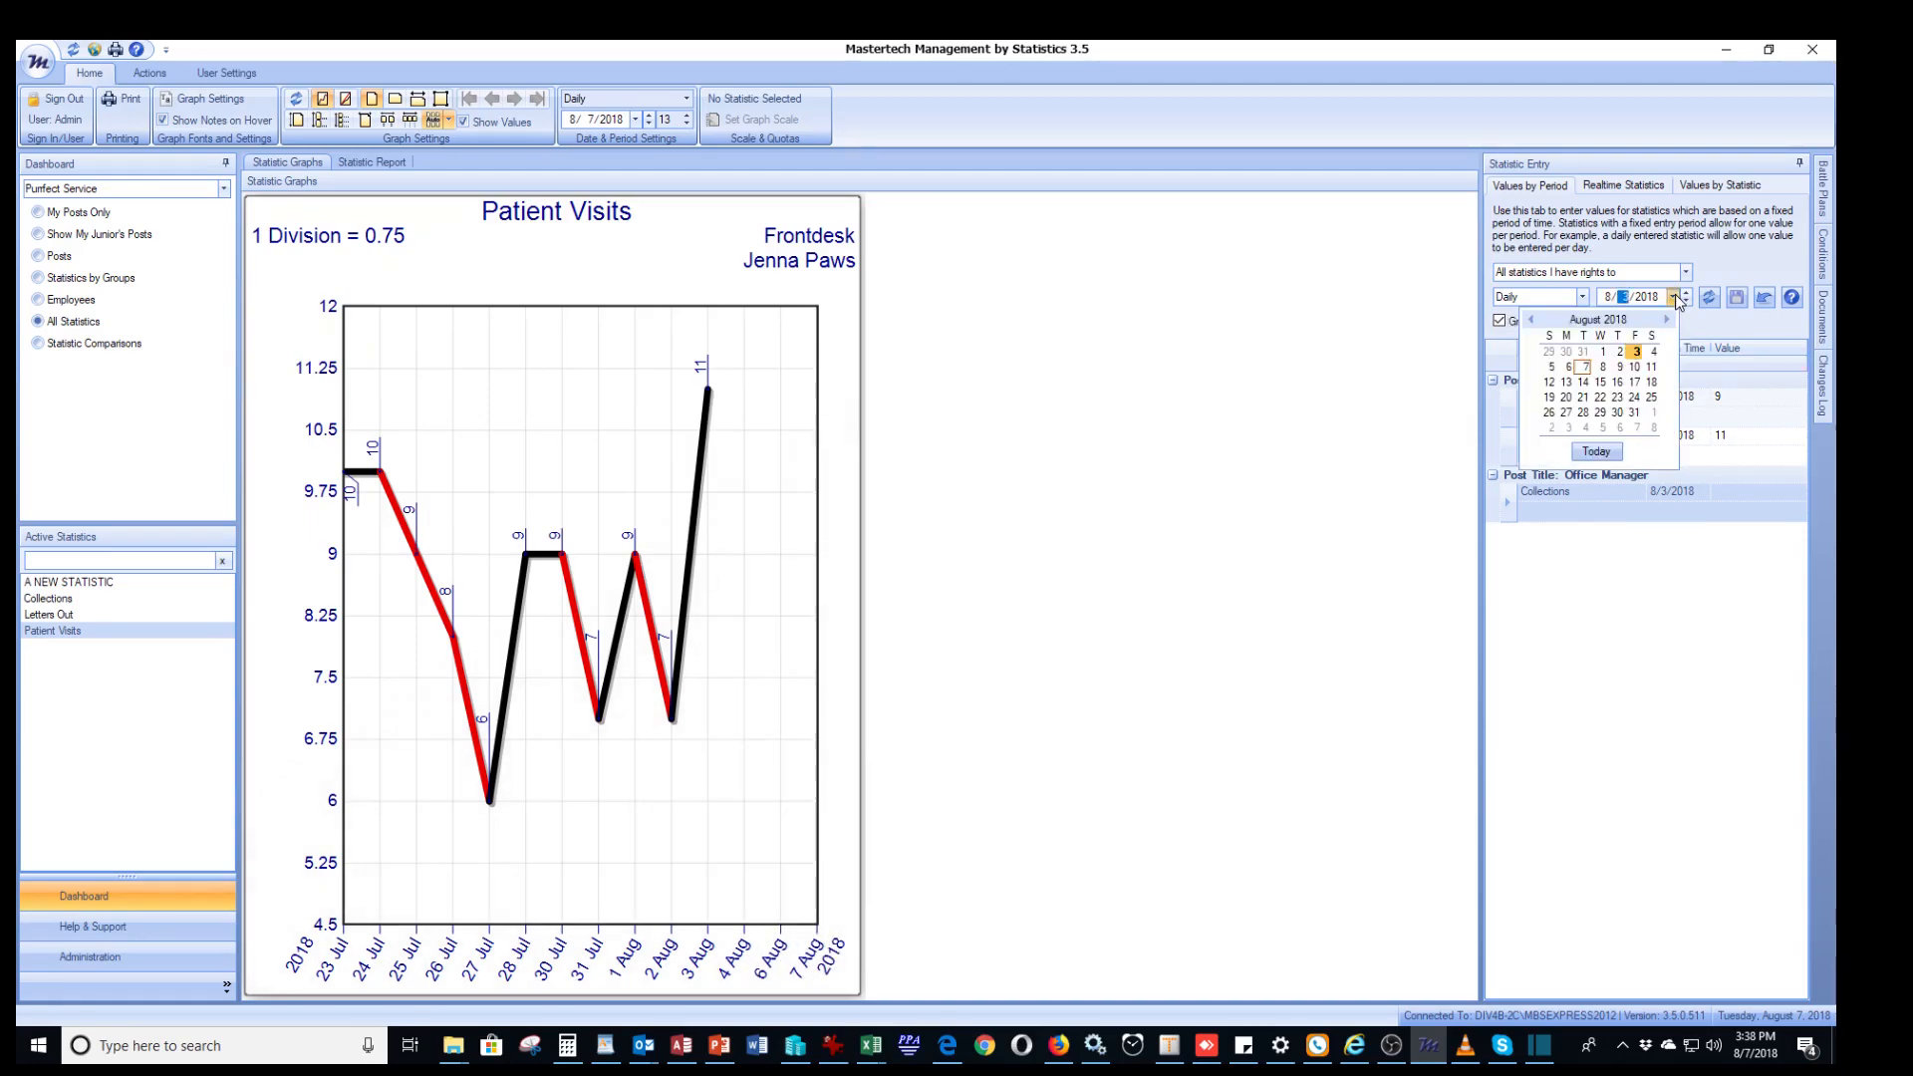
left_click(1653, 352)
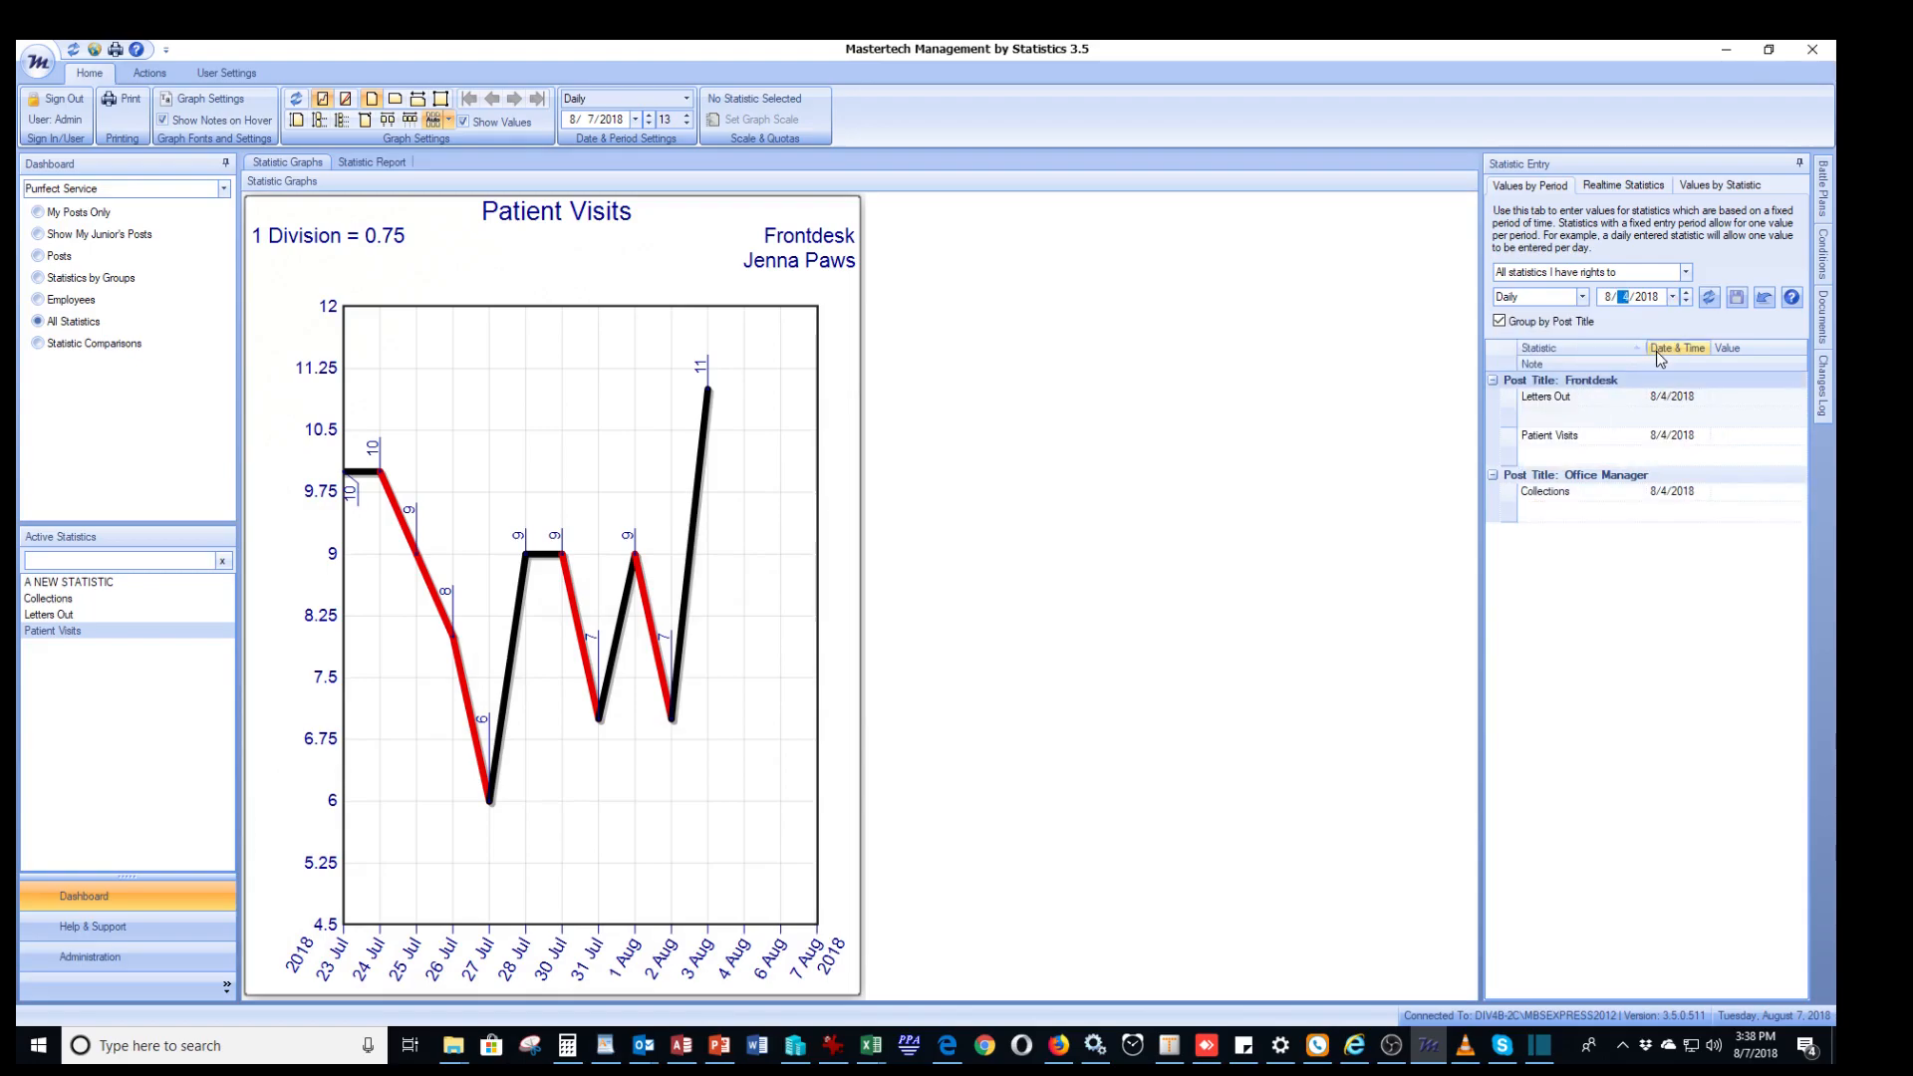
left_click(1745, 394)
type("10")
left_click(1738, 439)
type("10")
left_click(1736, 500)
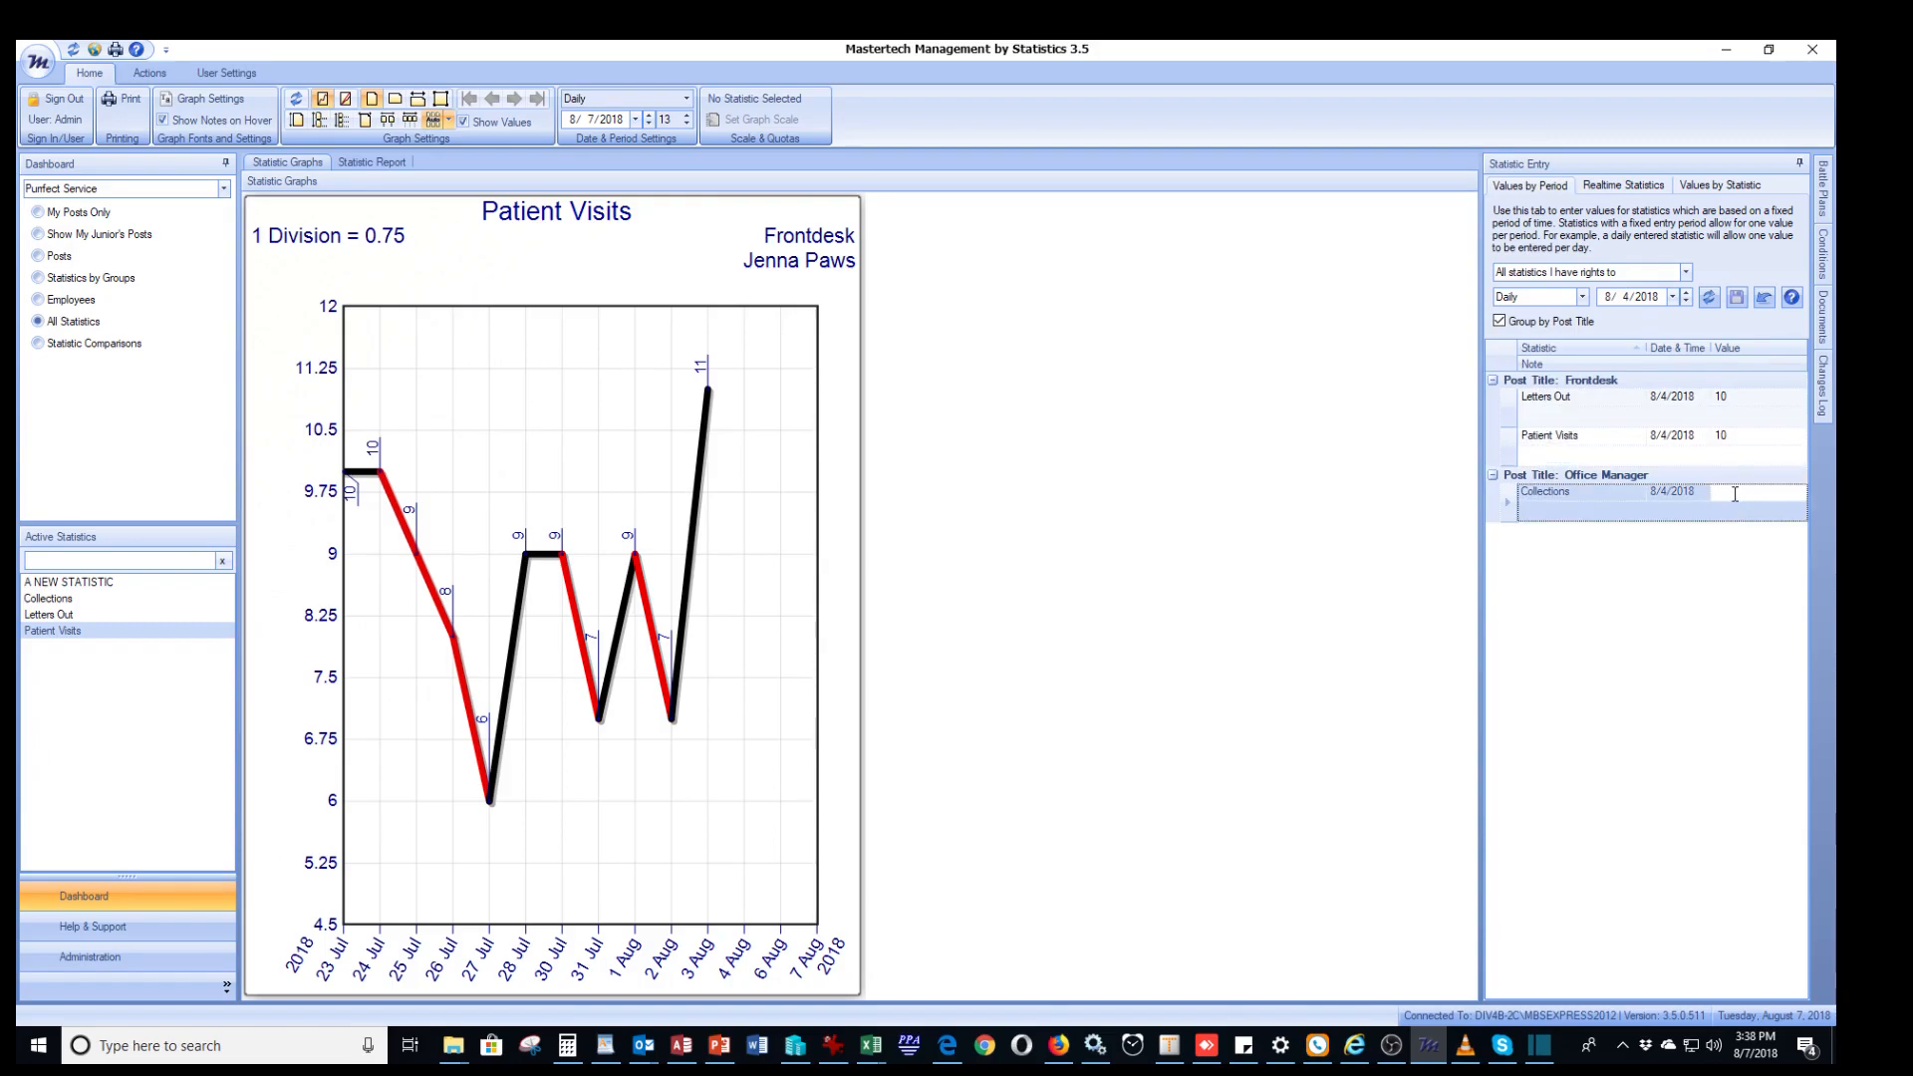
type("1000")
left_click(1734, 301)
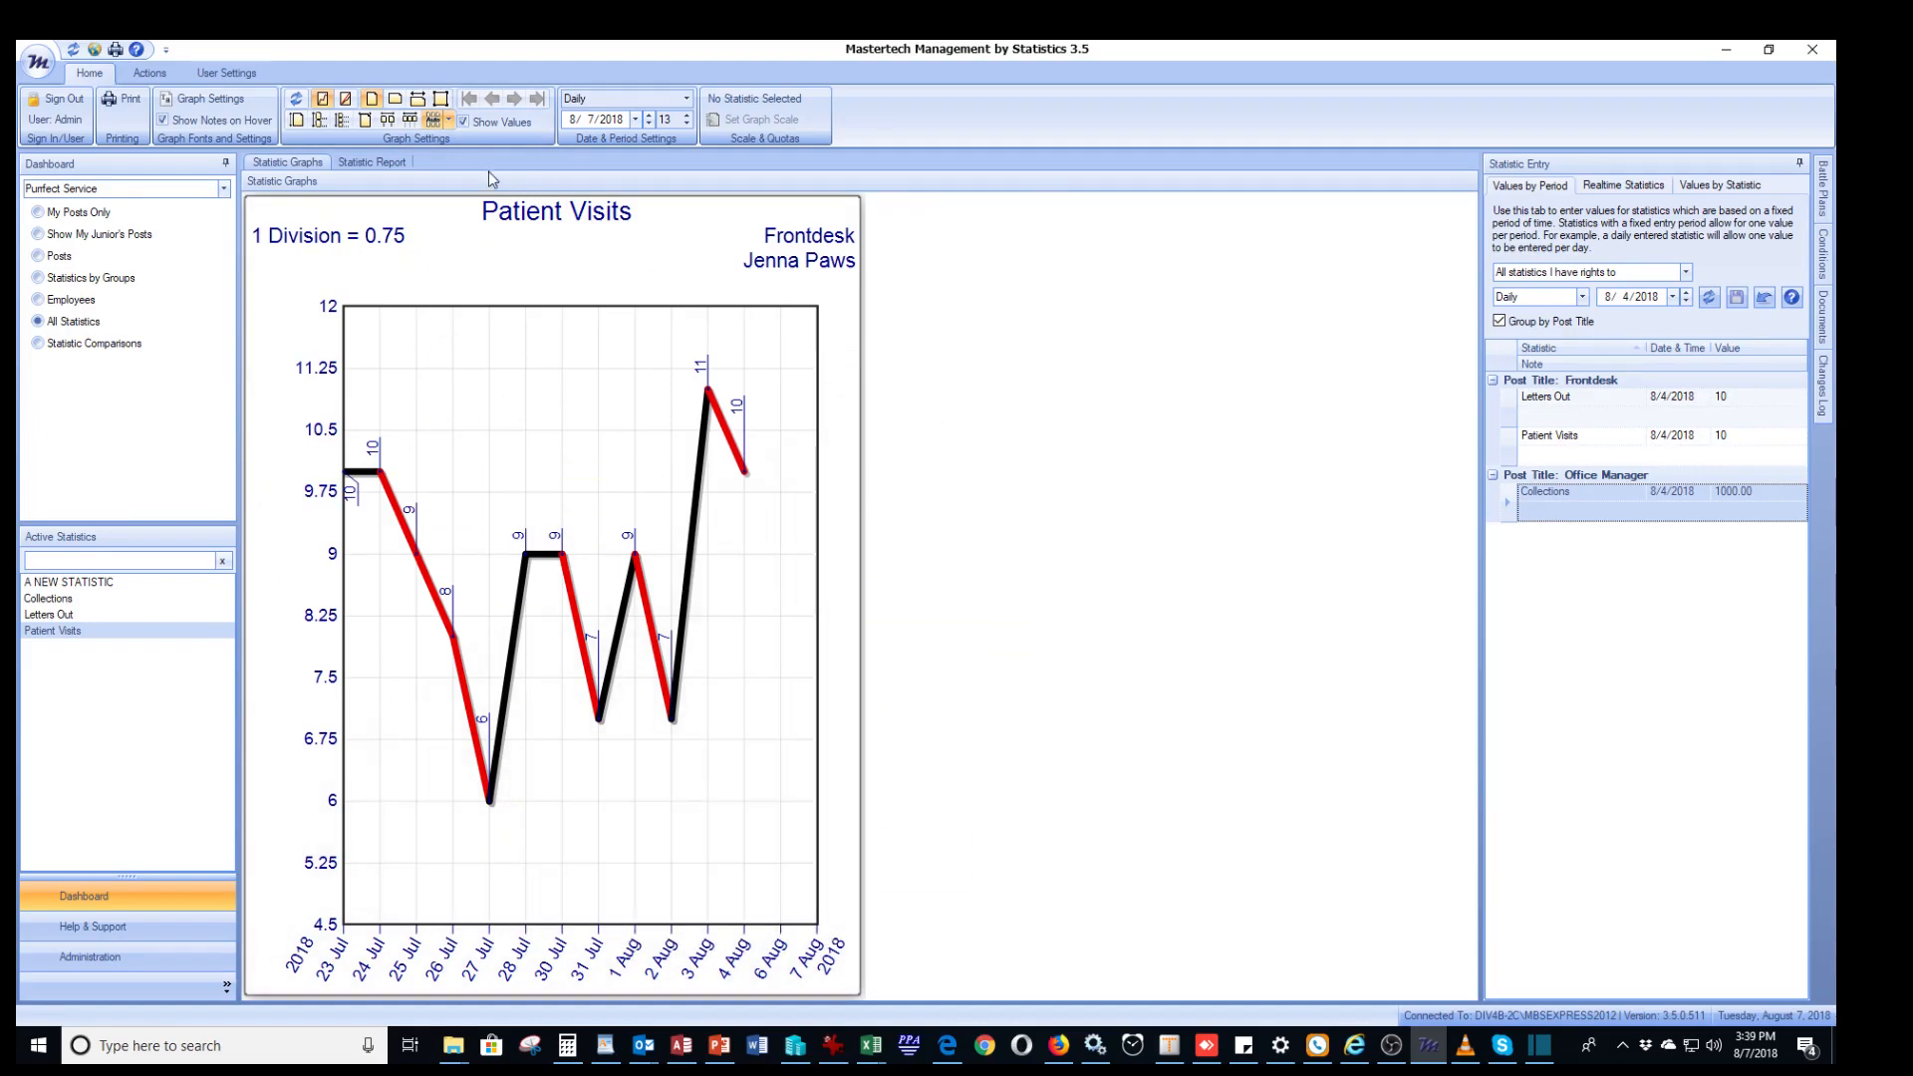
Step: Switch the Patient Visits graph to landscape layout and inspect its 3 Aug and 2 Aug data points
left_click(395, 101)
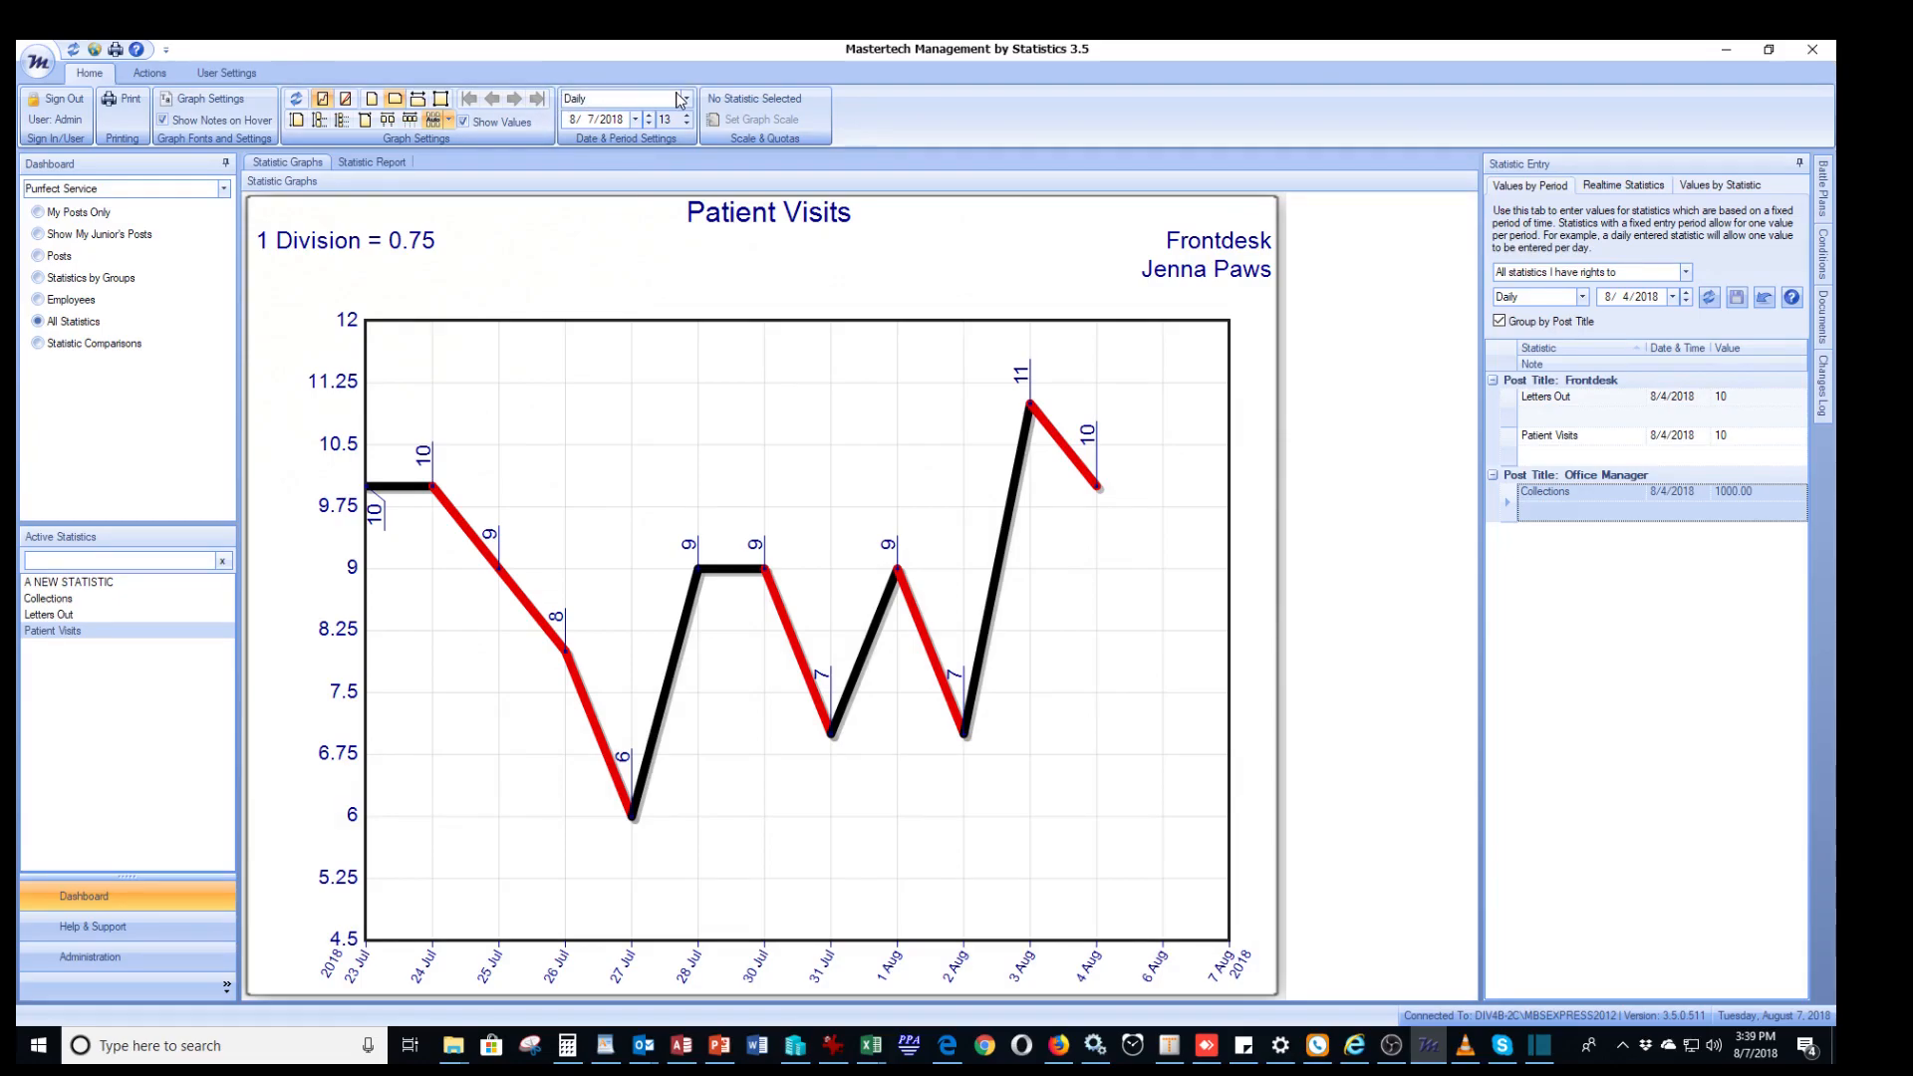
mouse_move(1031, 409)
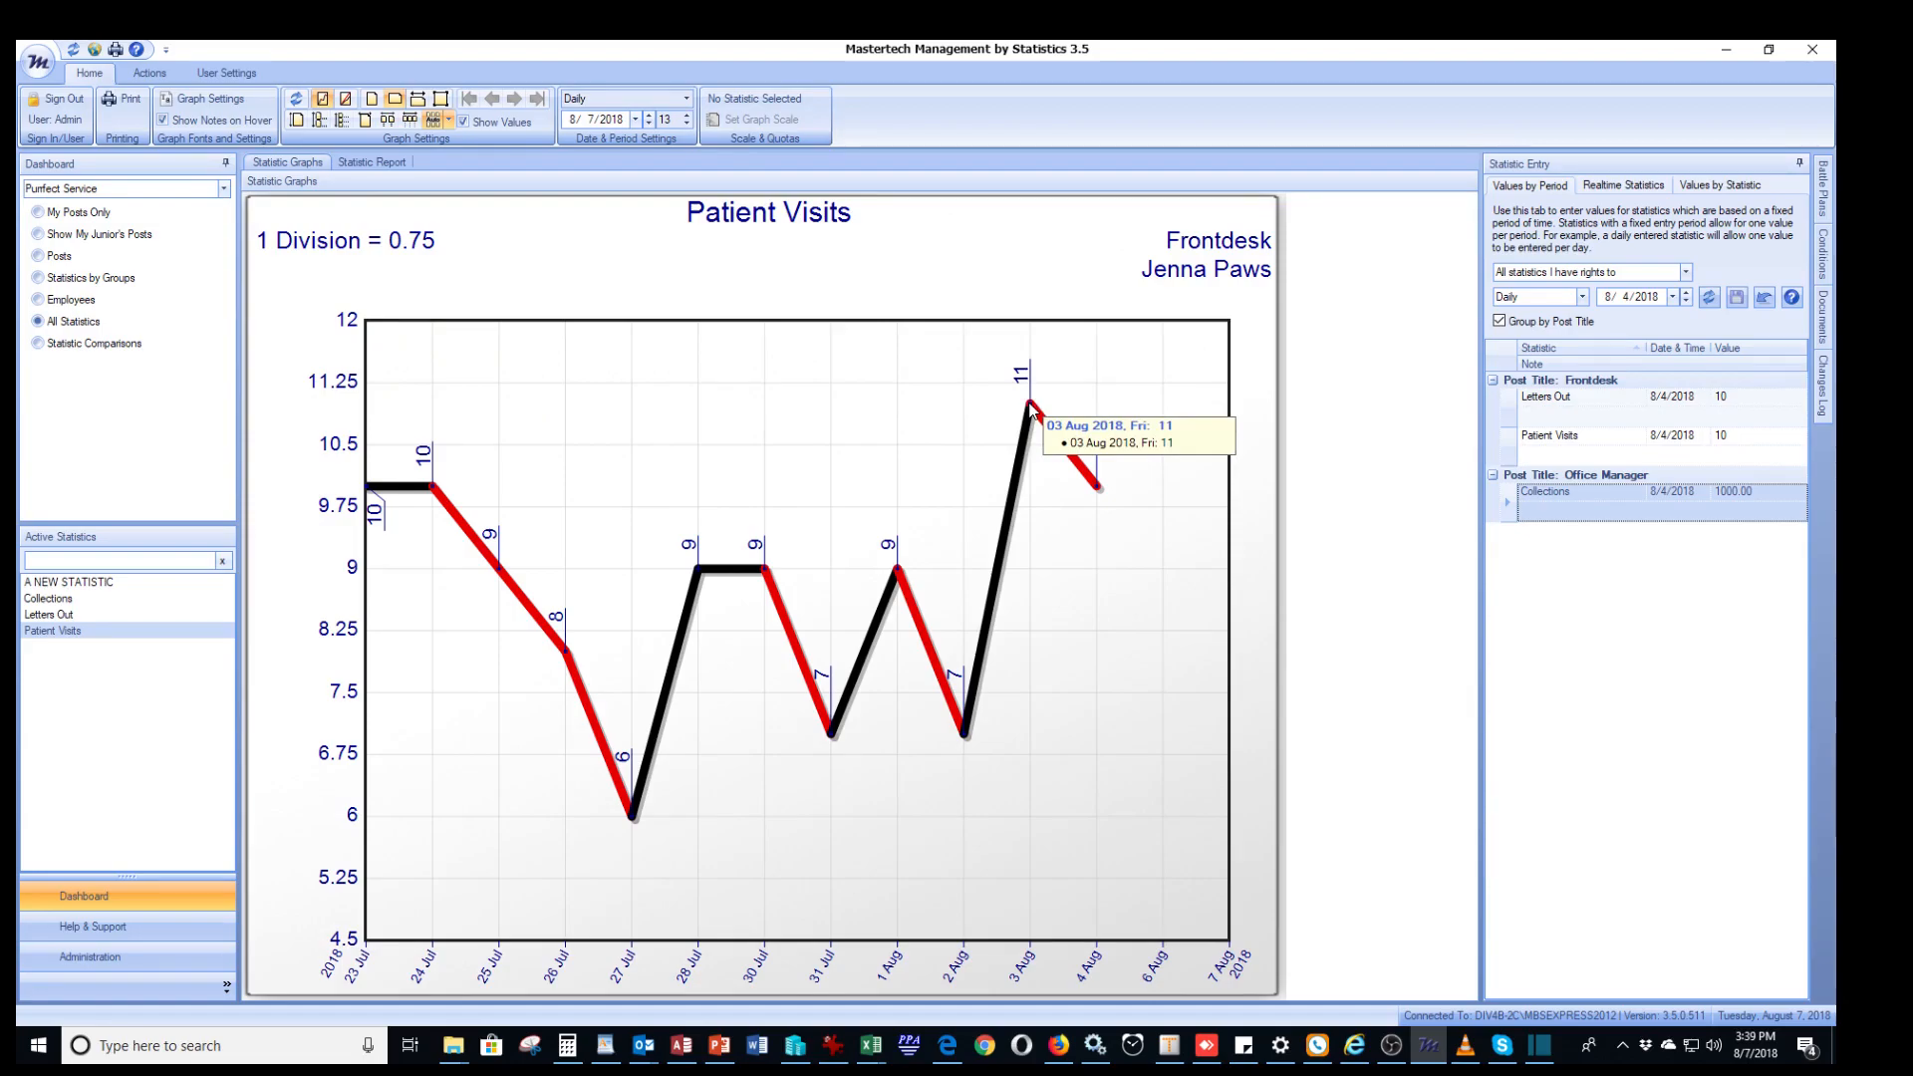
mouse_move(966, 737)
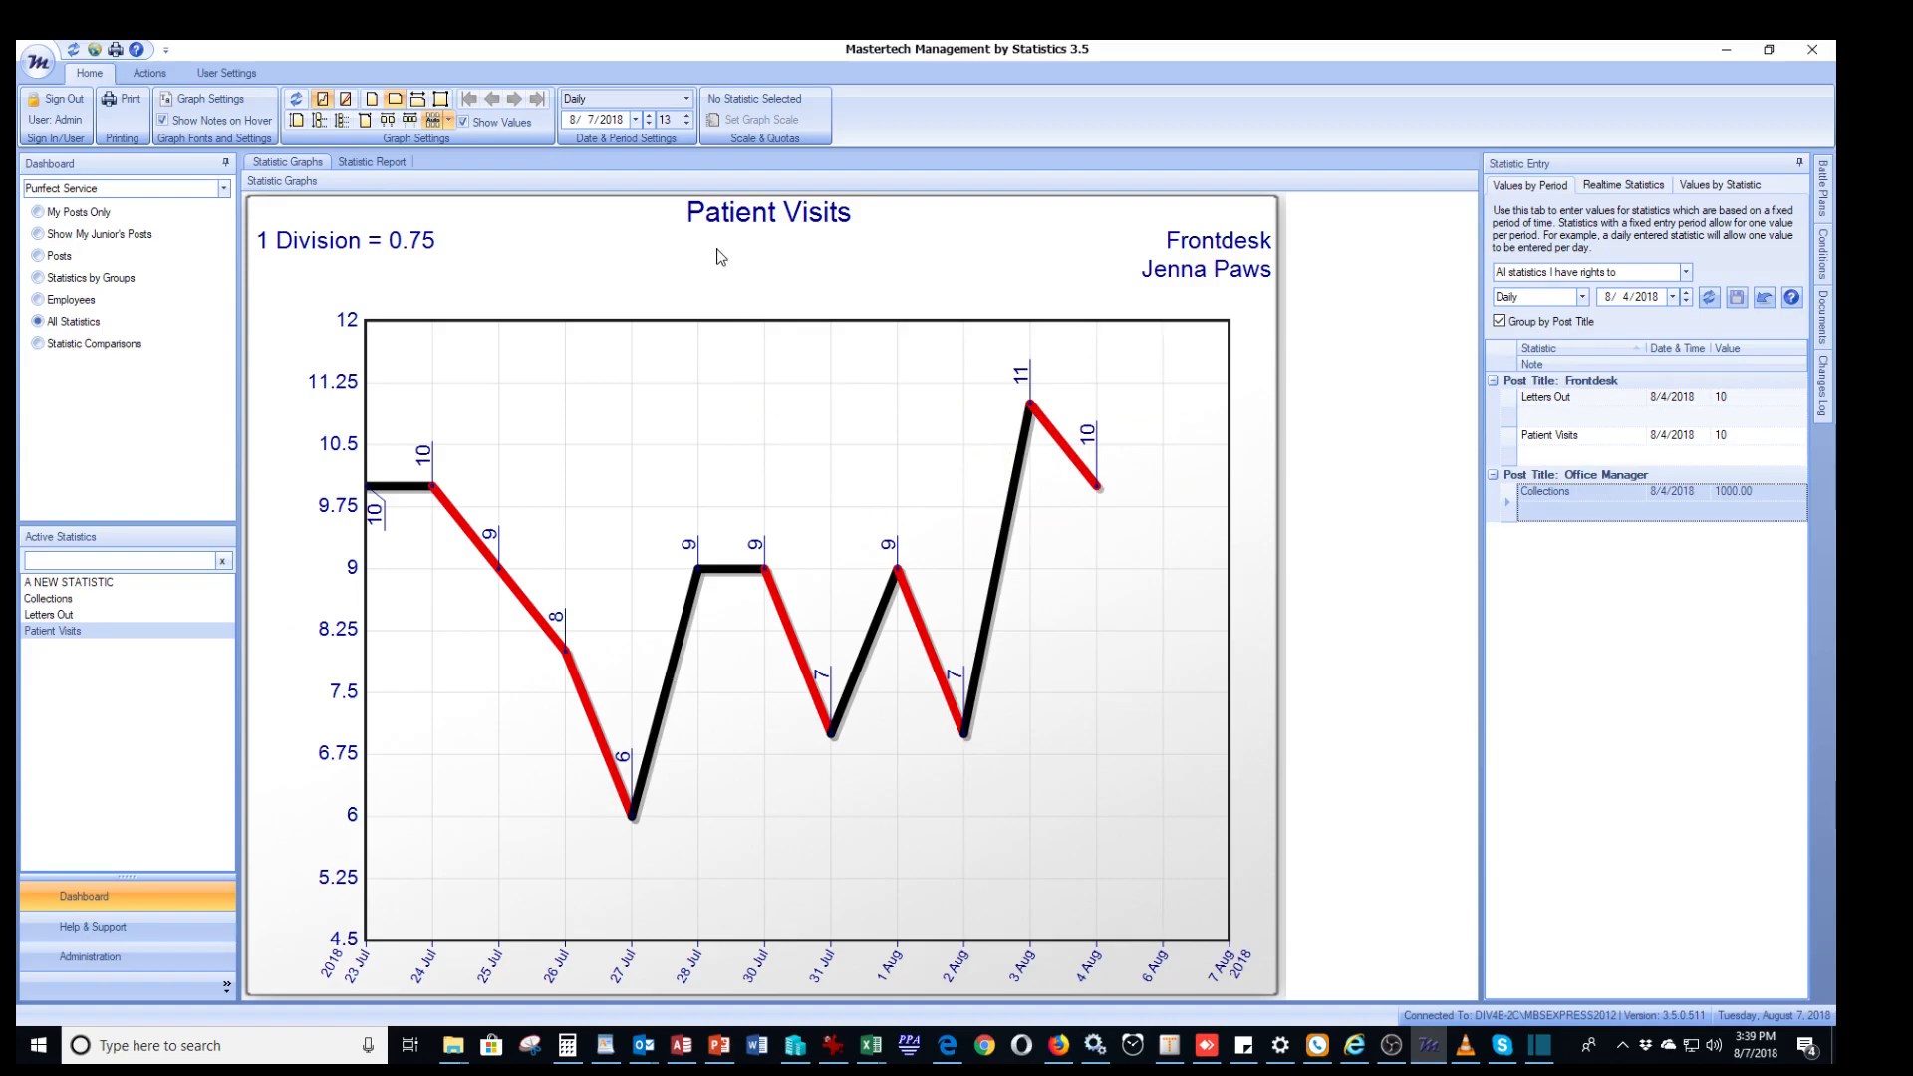
Step: Set the Patient Visits graph to the Weekly period and review the other available periods
left_click(687, 100)
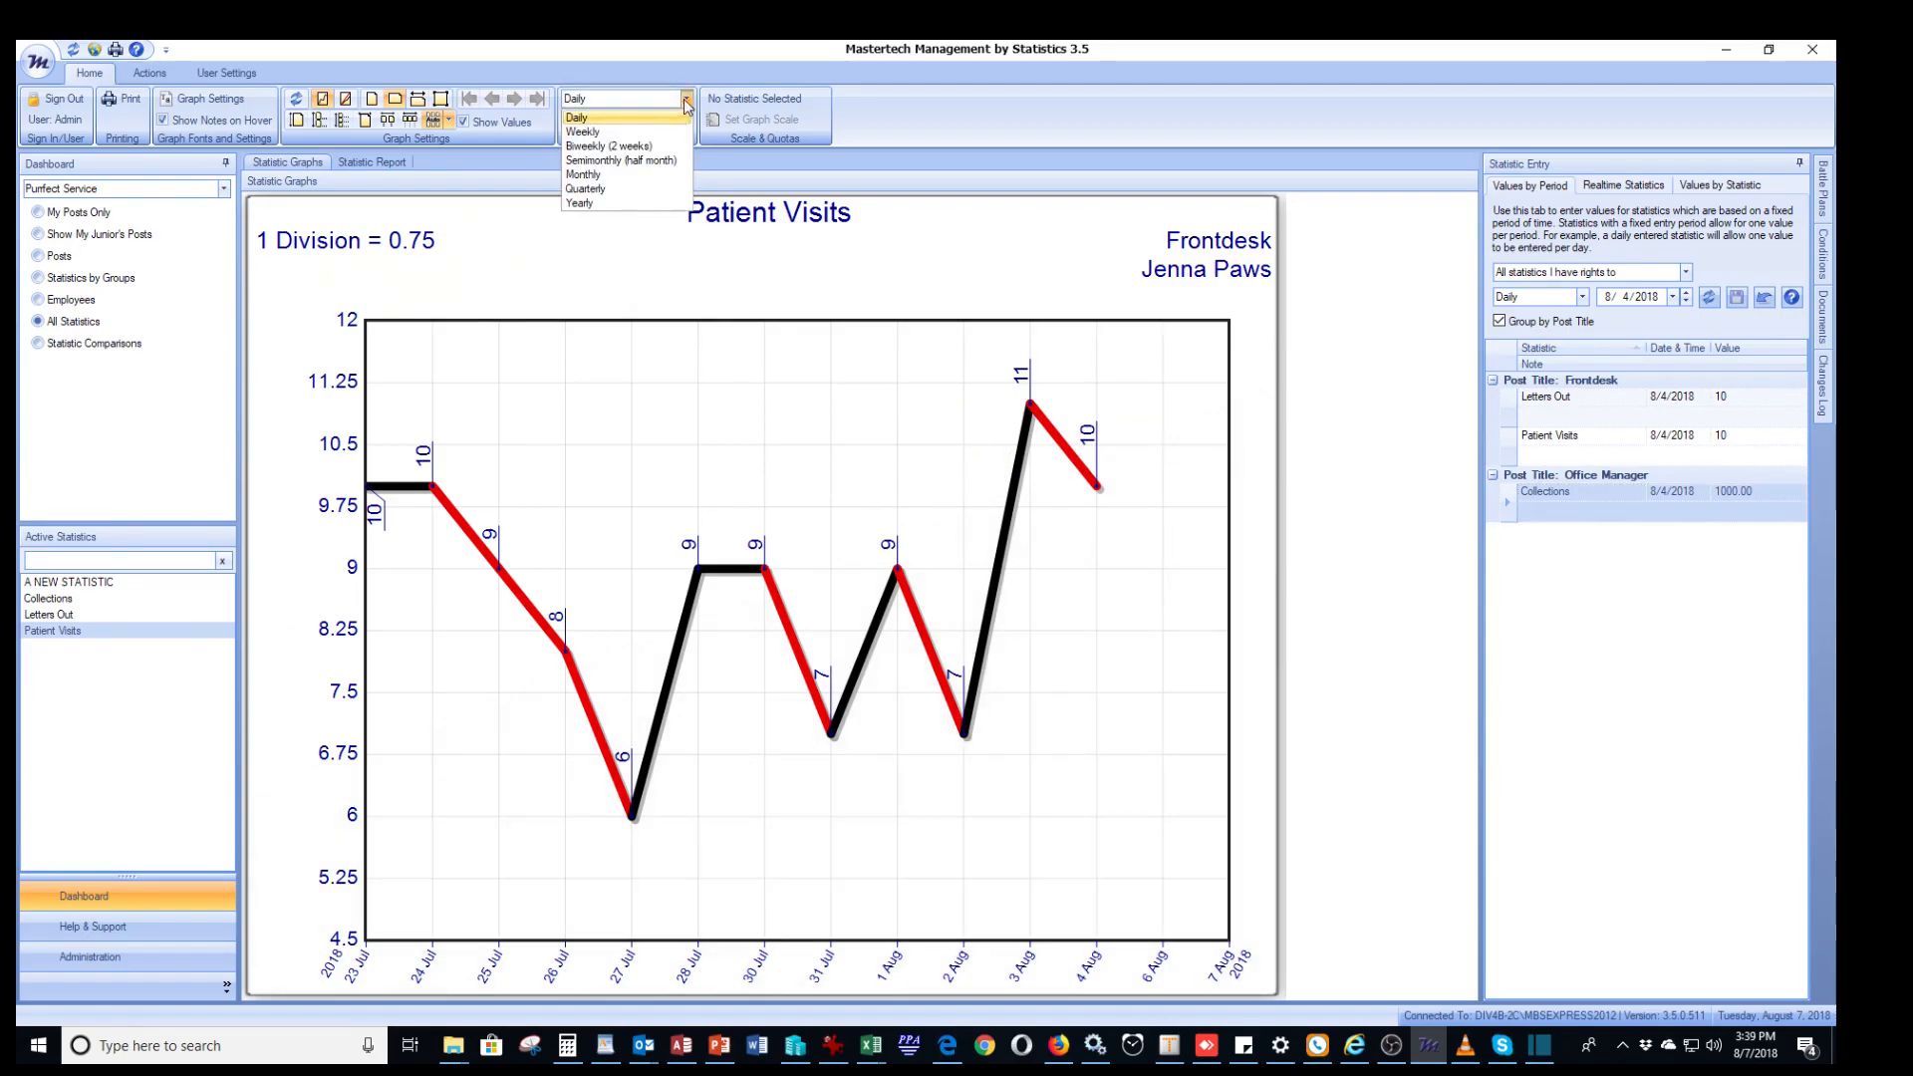
left_click(615, 130)
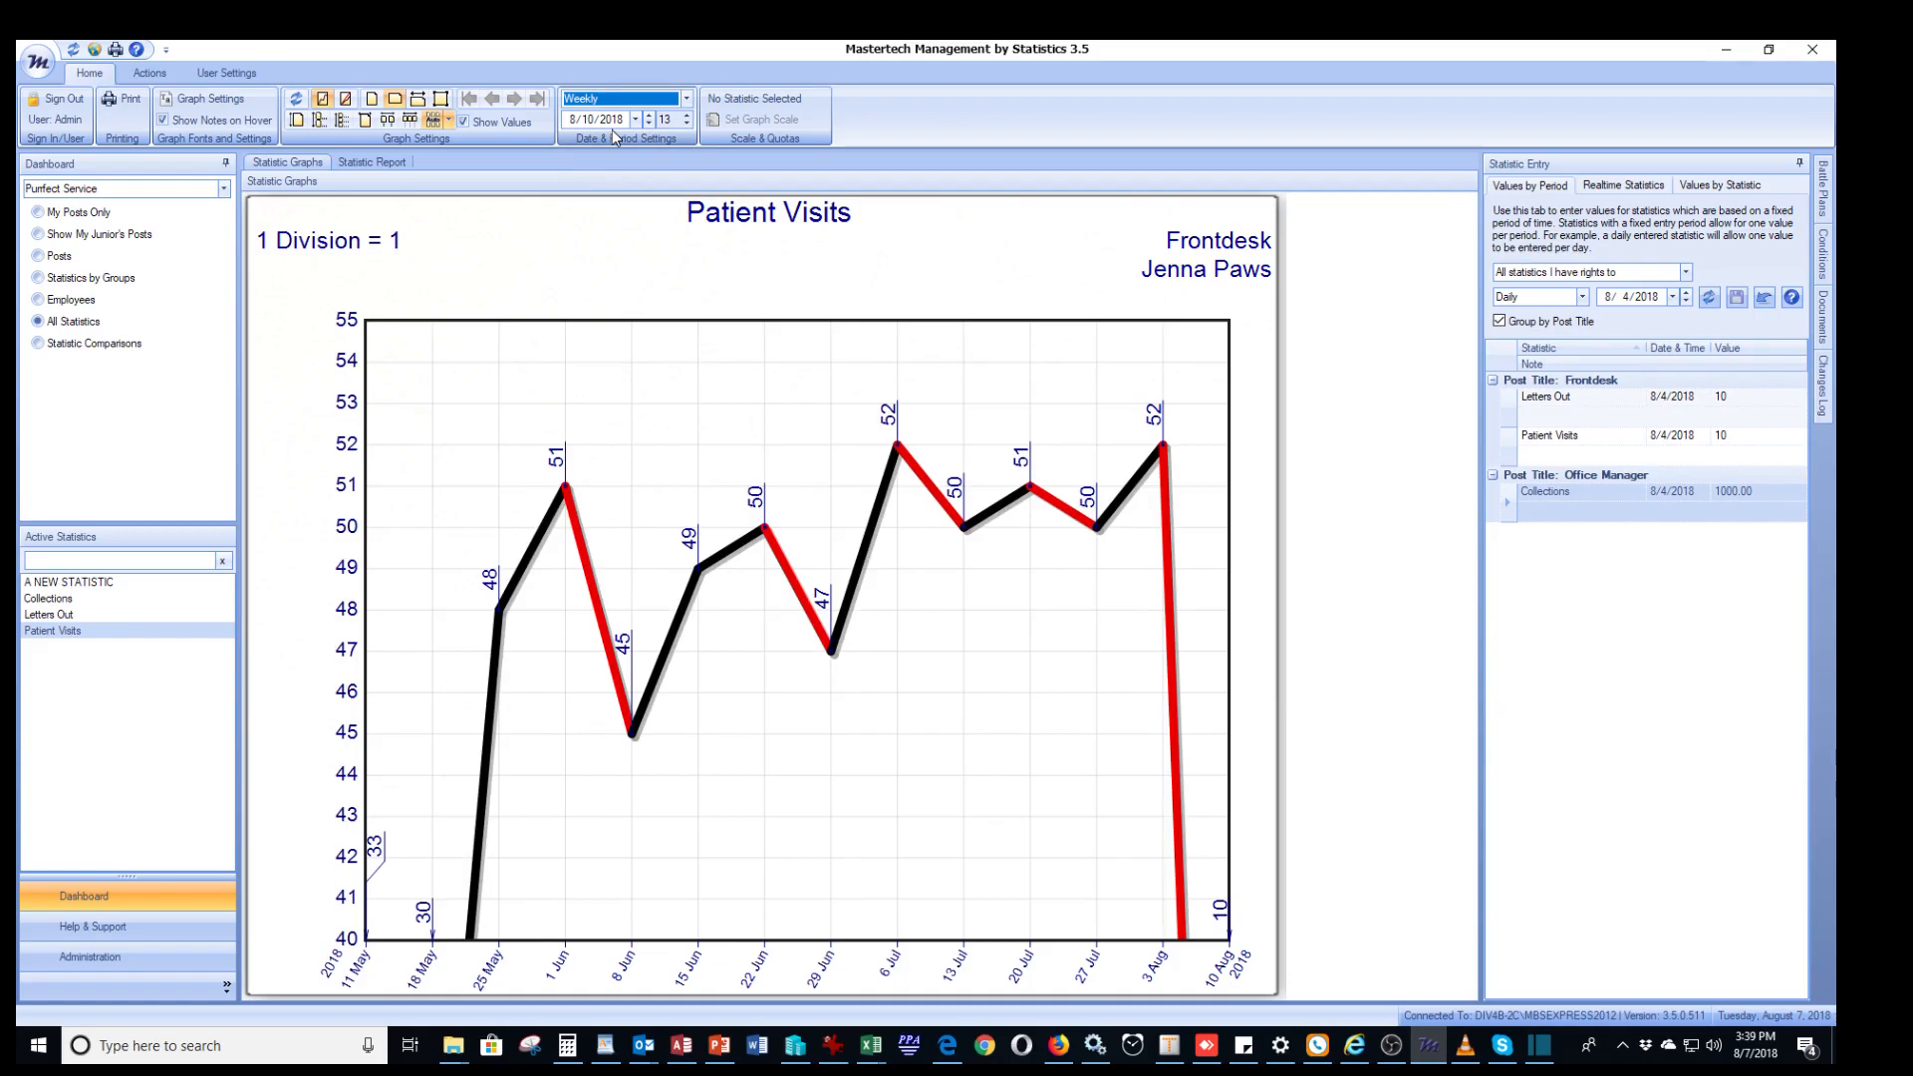
mouse_move(893, 440)
left_click(687, 99)
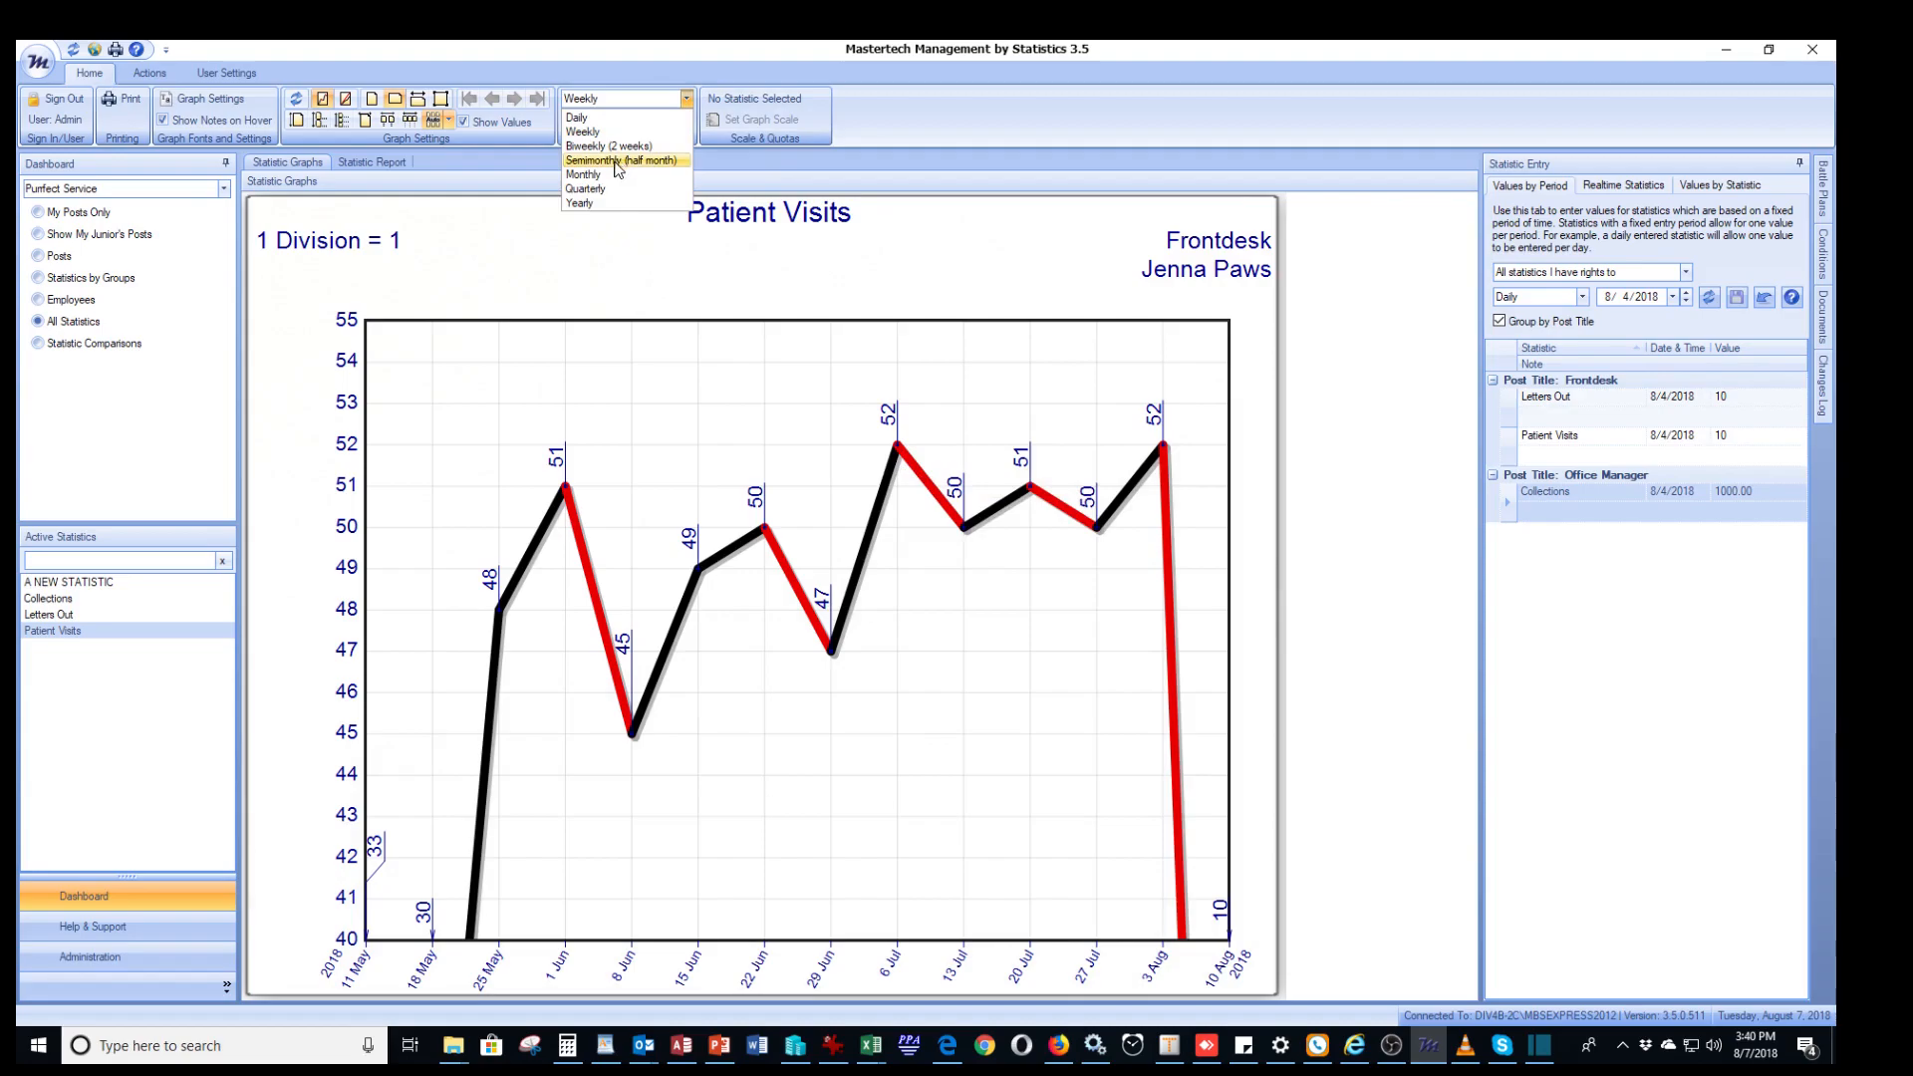
left_click(685, 100)
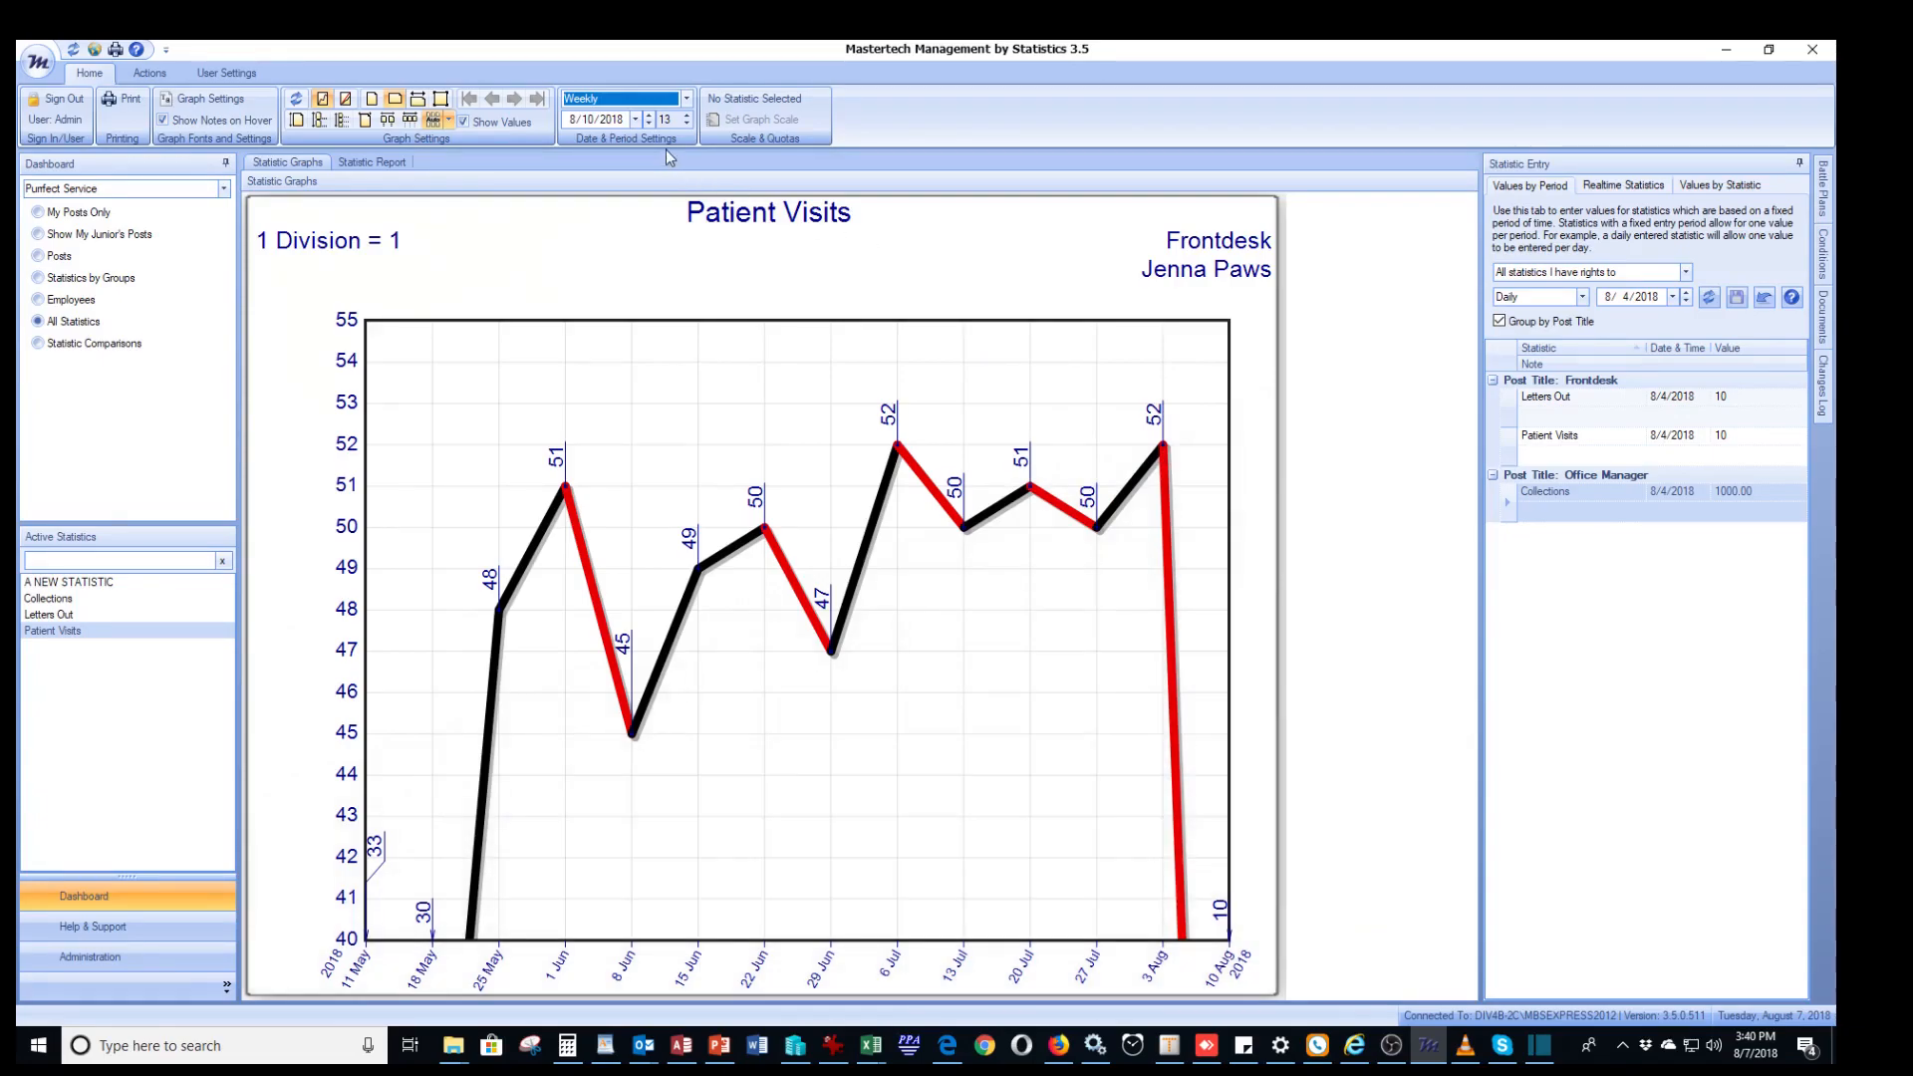
Step: Set the weekly graph's end date to 12/29/2017 by picking 31 December 2017 and stepping back one week
left_click(674, 120)
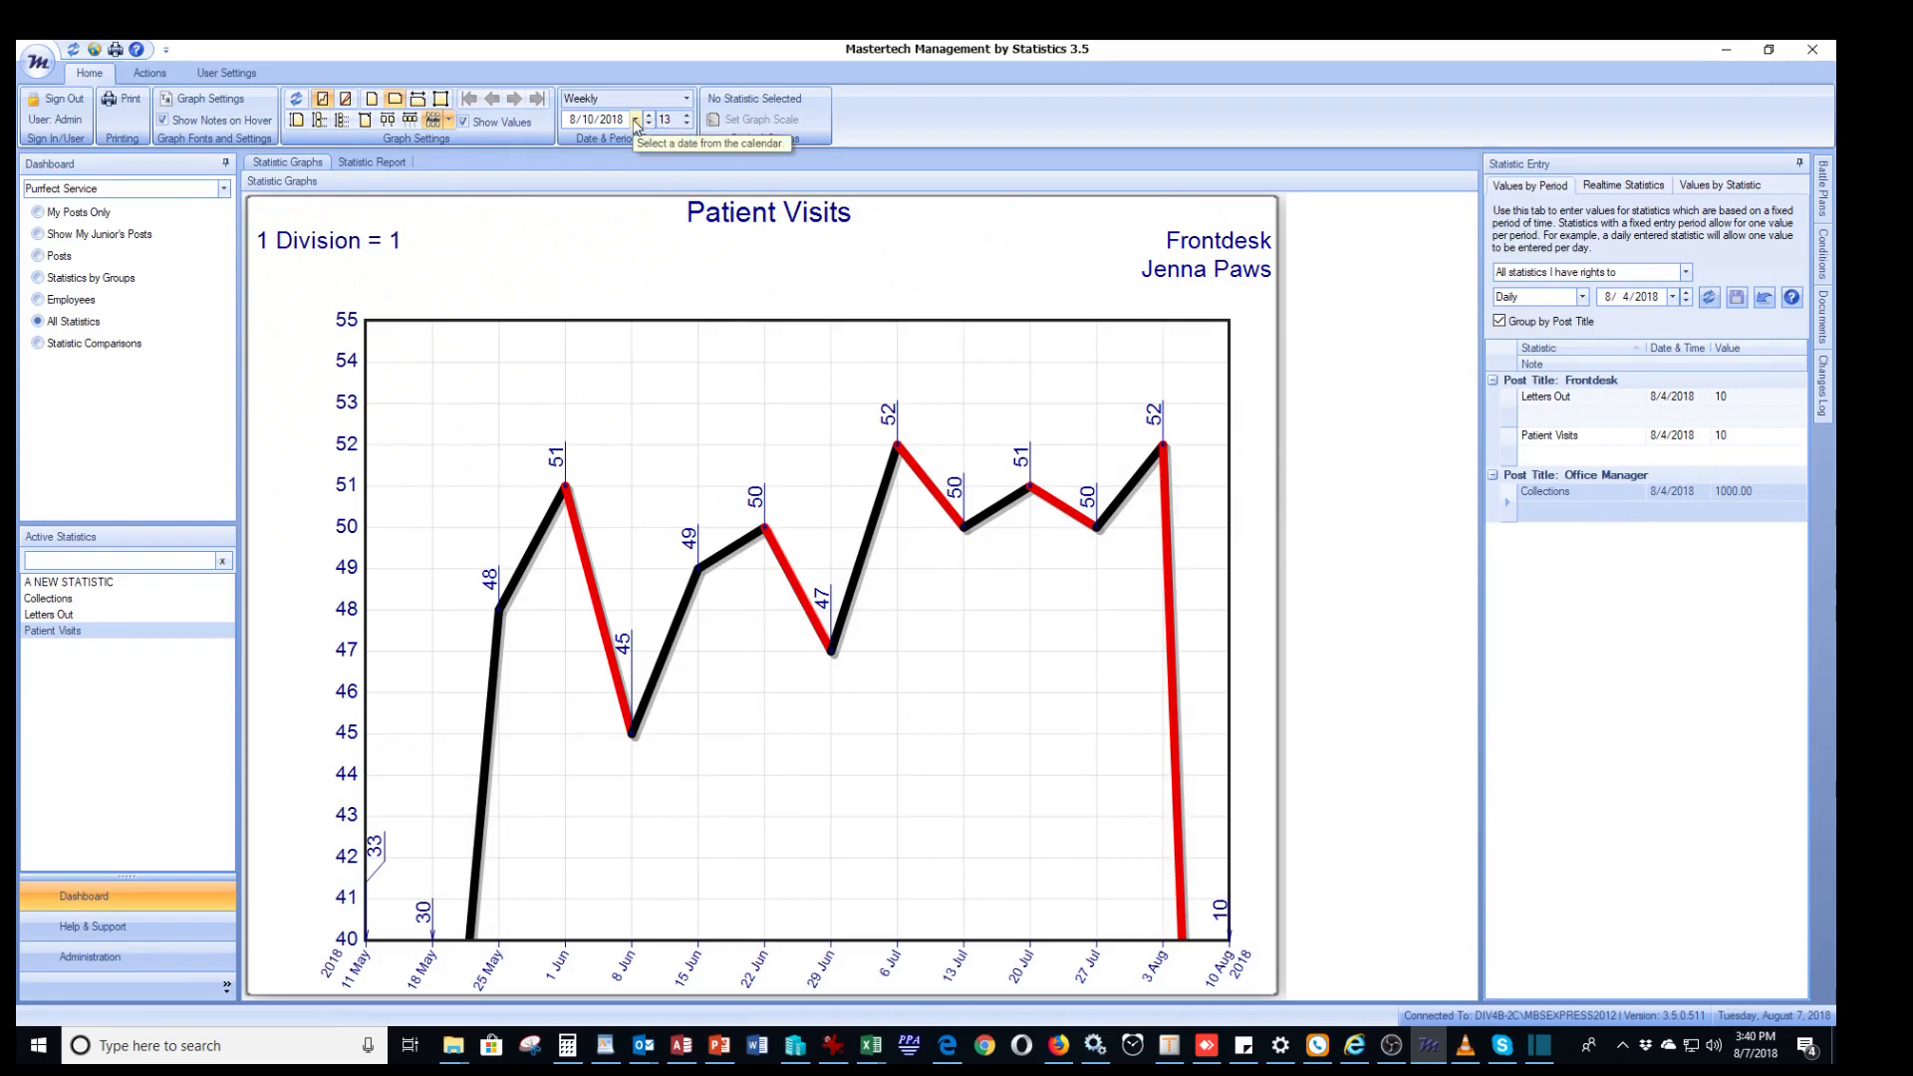
left_click(635, 120)
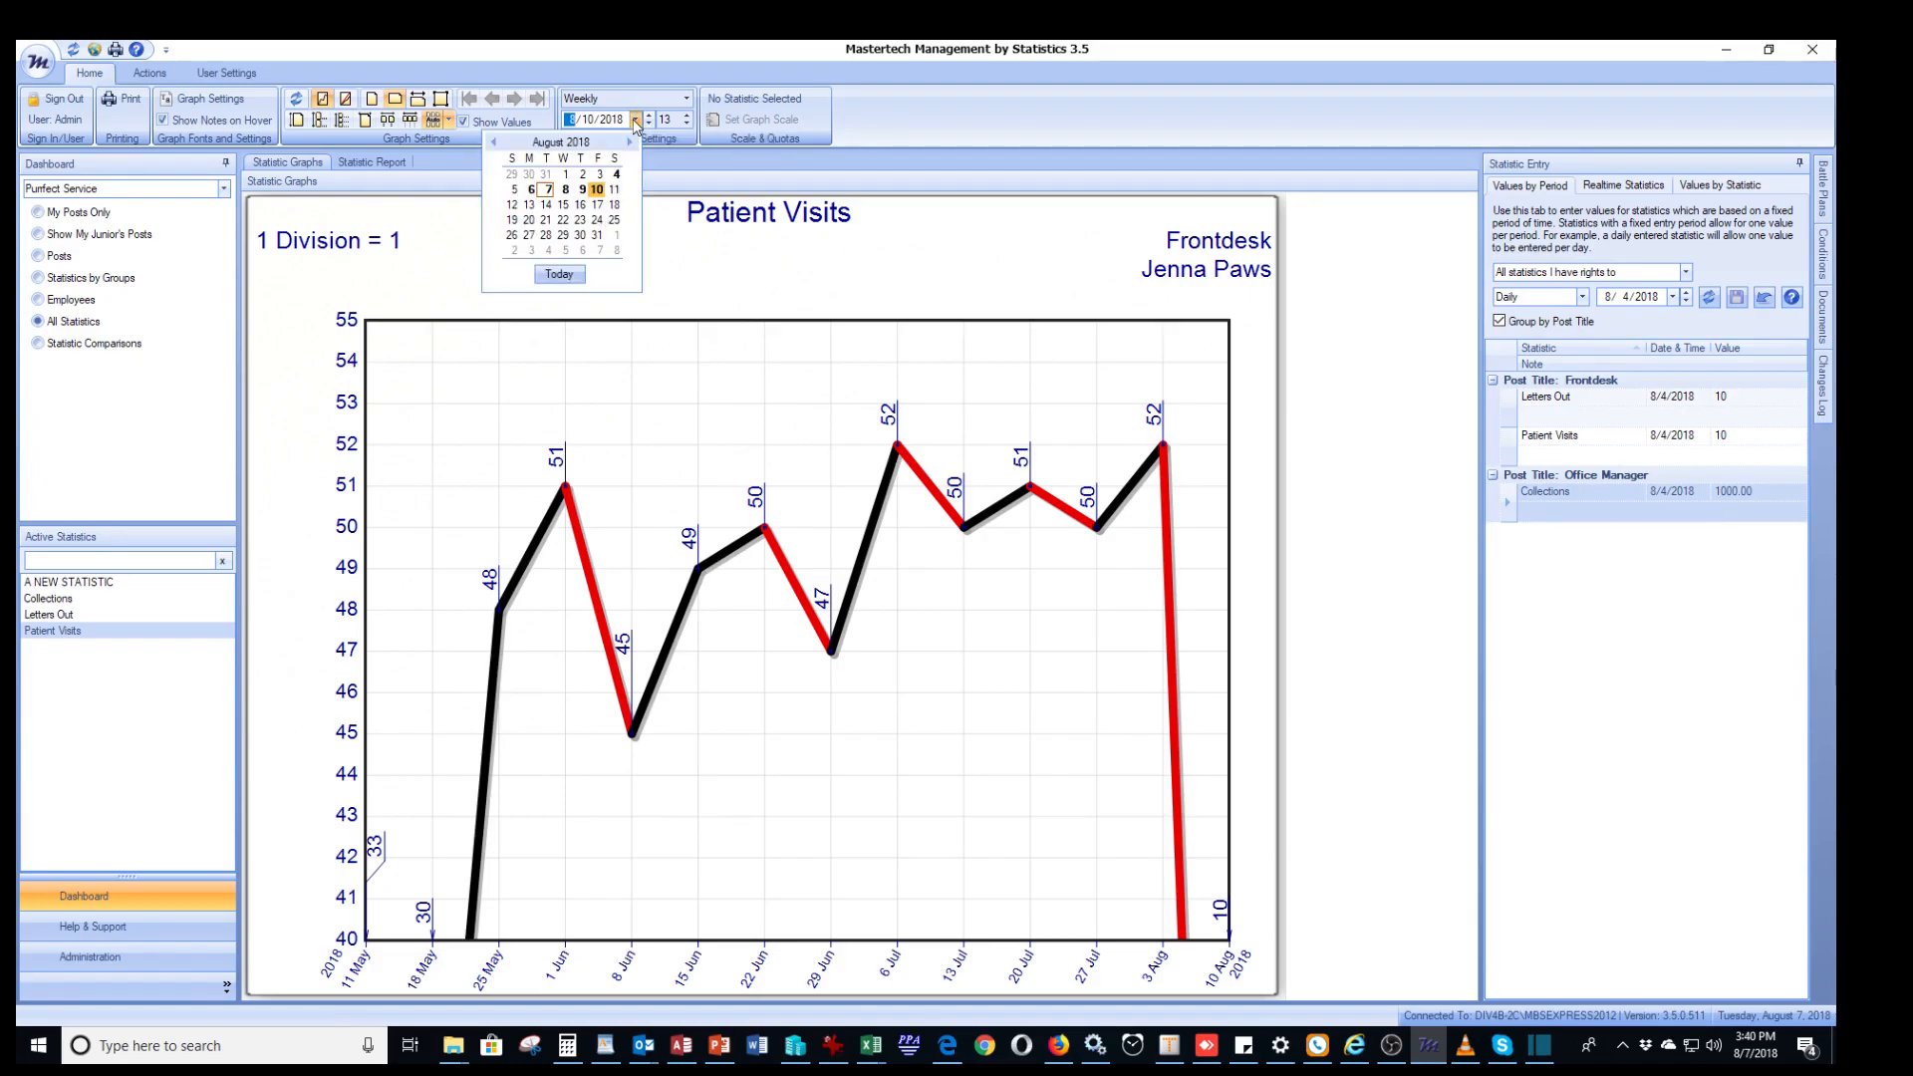
left_click(493, 142)
left_click(493, 142)
left_click(493, 142)
left_click(494, 142)
left_click(493, 142)
left_click(493, 143)
left_click(494, 142)
left_click(493, 142)
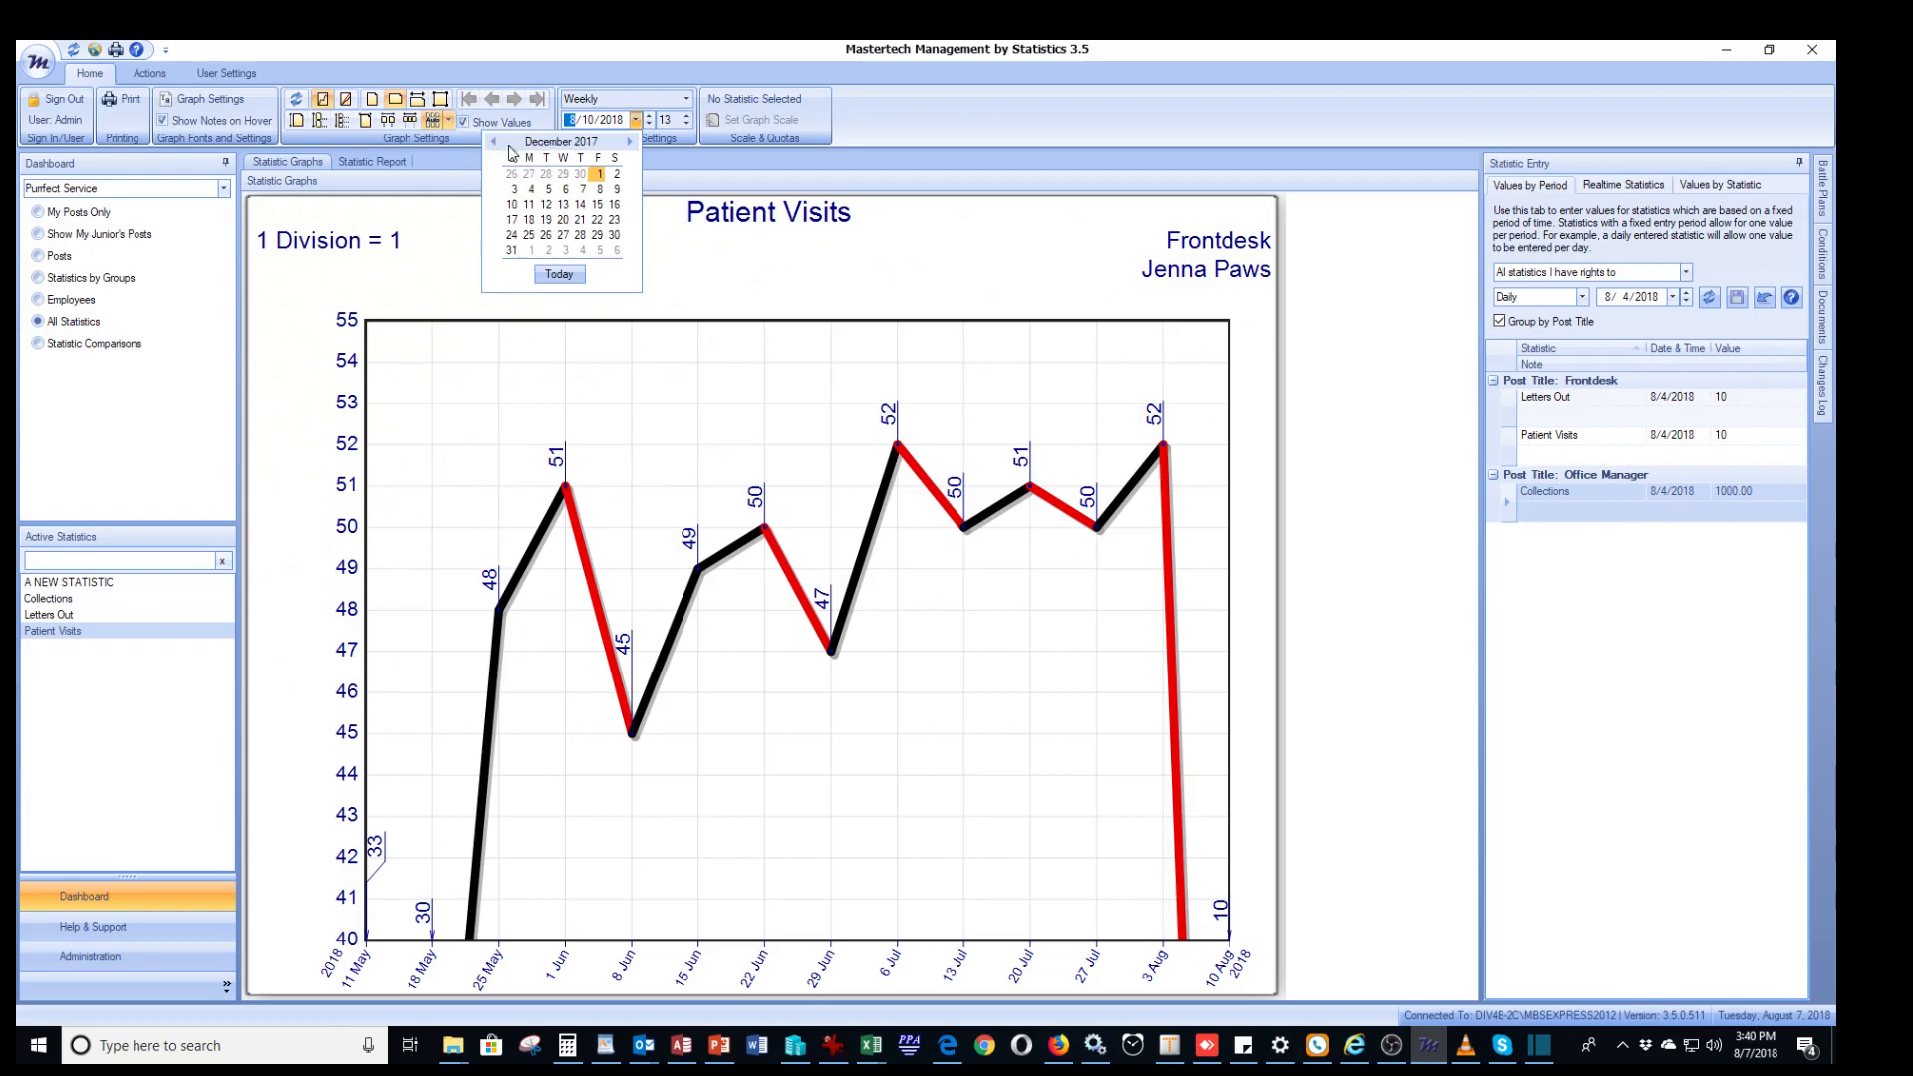
left_click(514, 252)
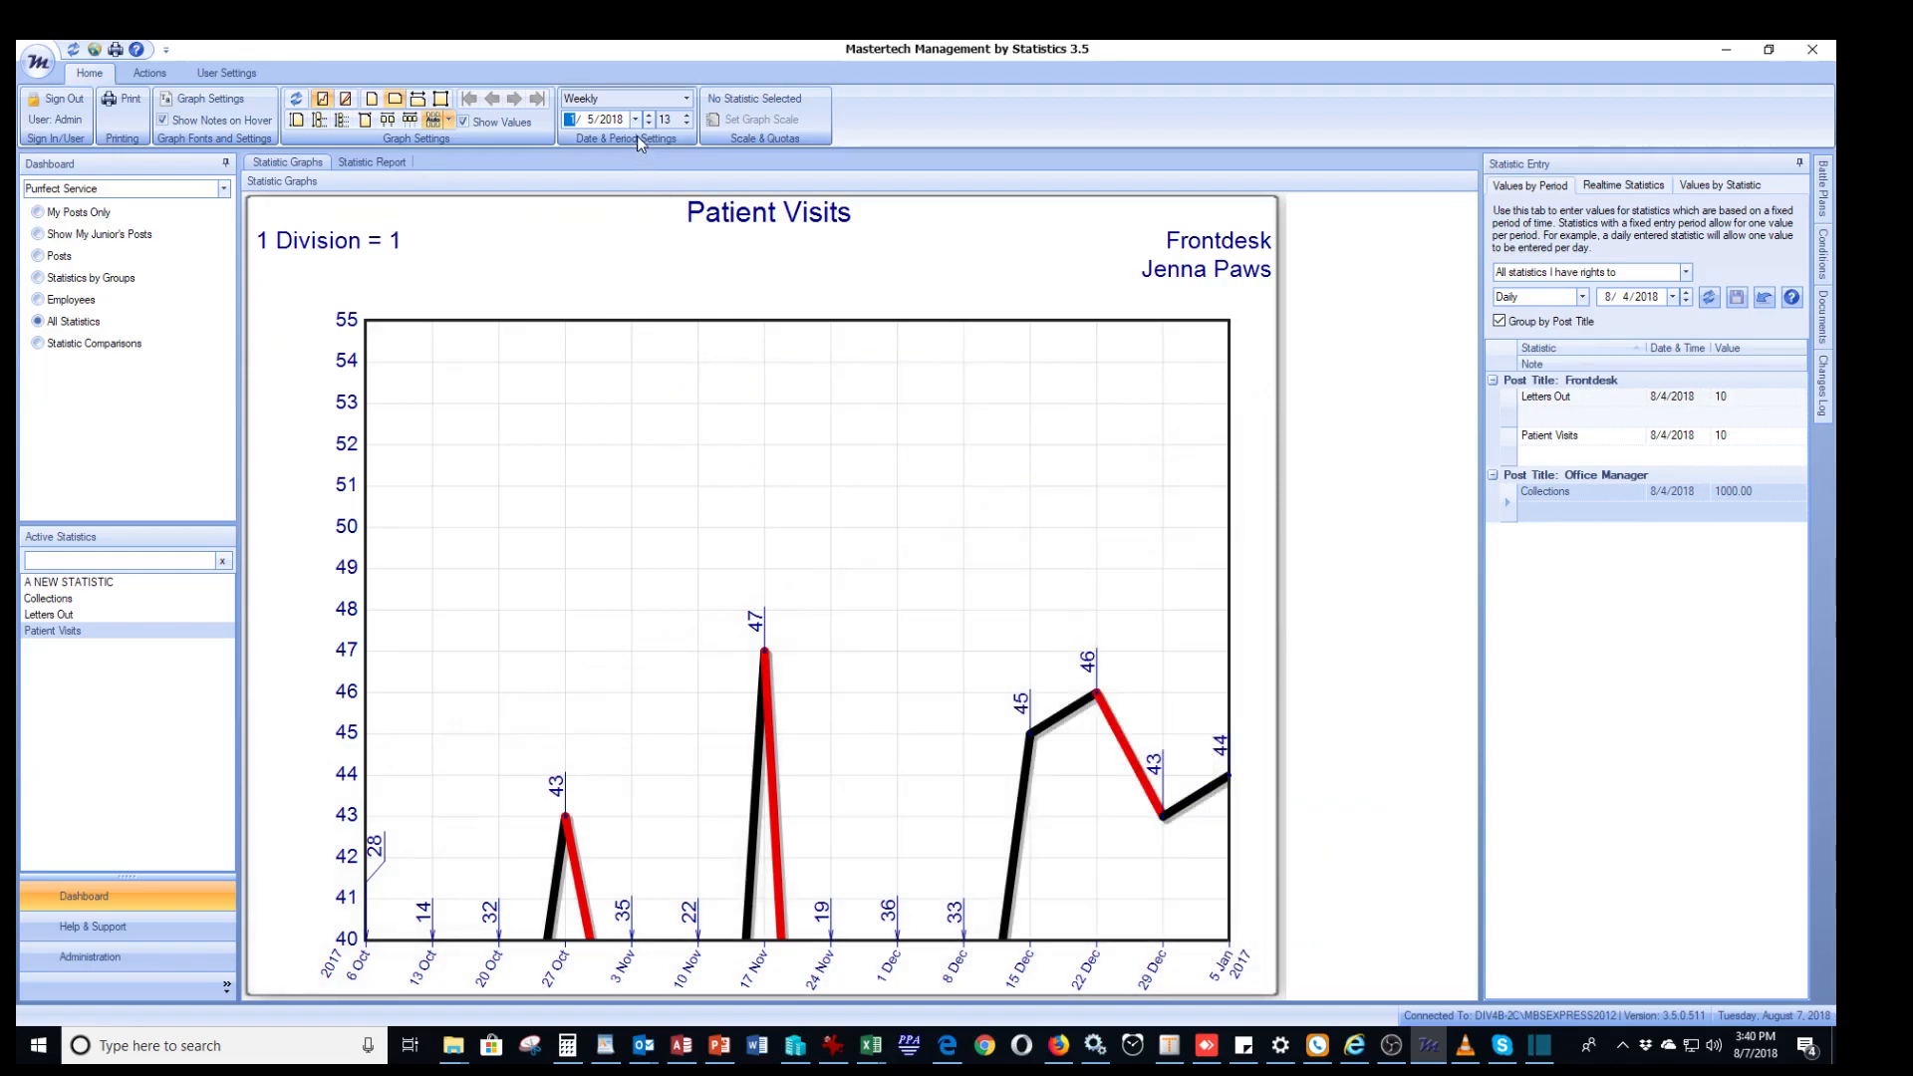
left_click(647, 123)
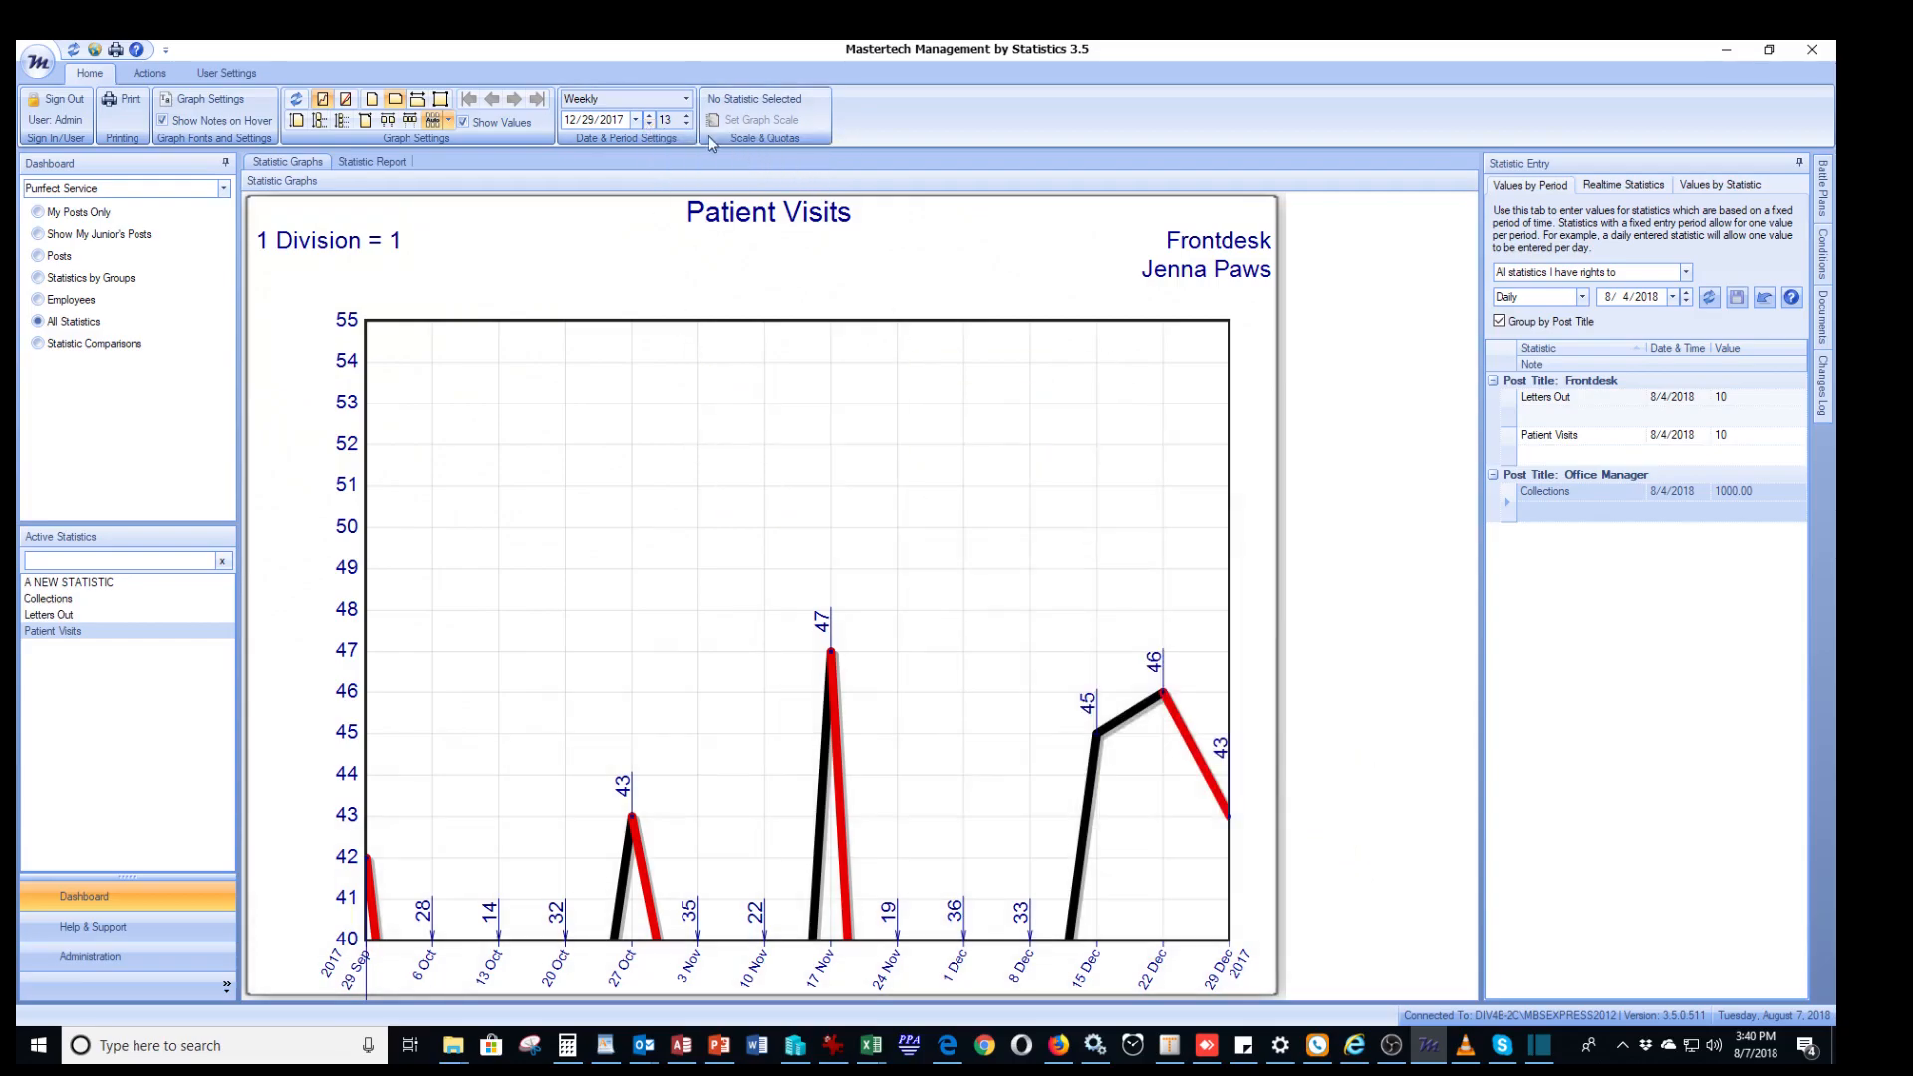
Step: Extend the weekly Patient Visits graph to 52 periods and set its end date to today
double_click(666, 120)
type("52")
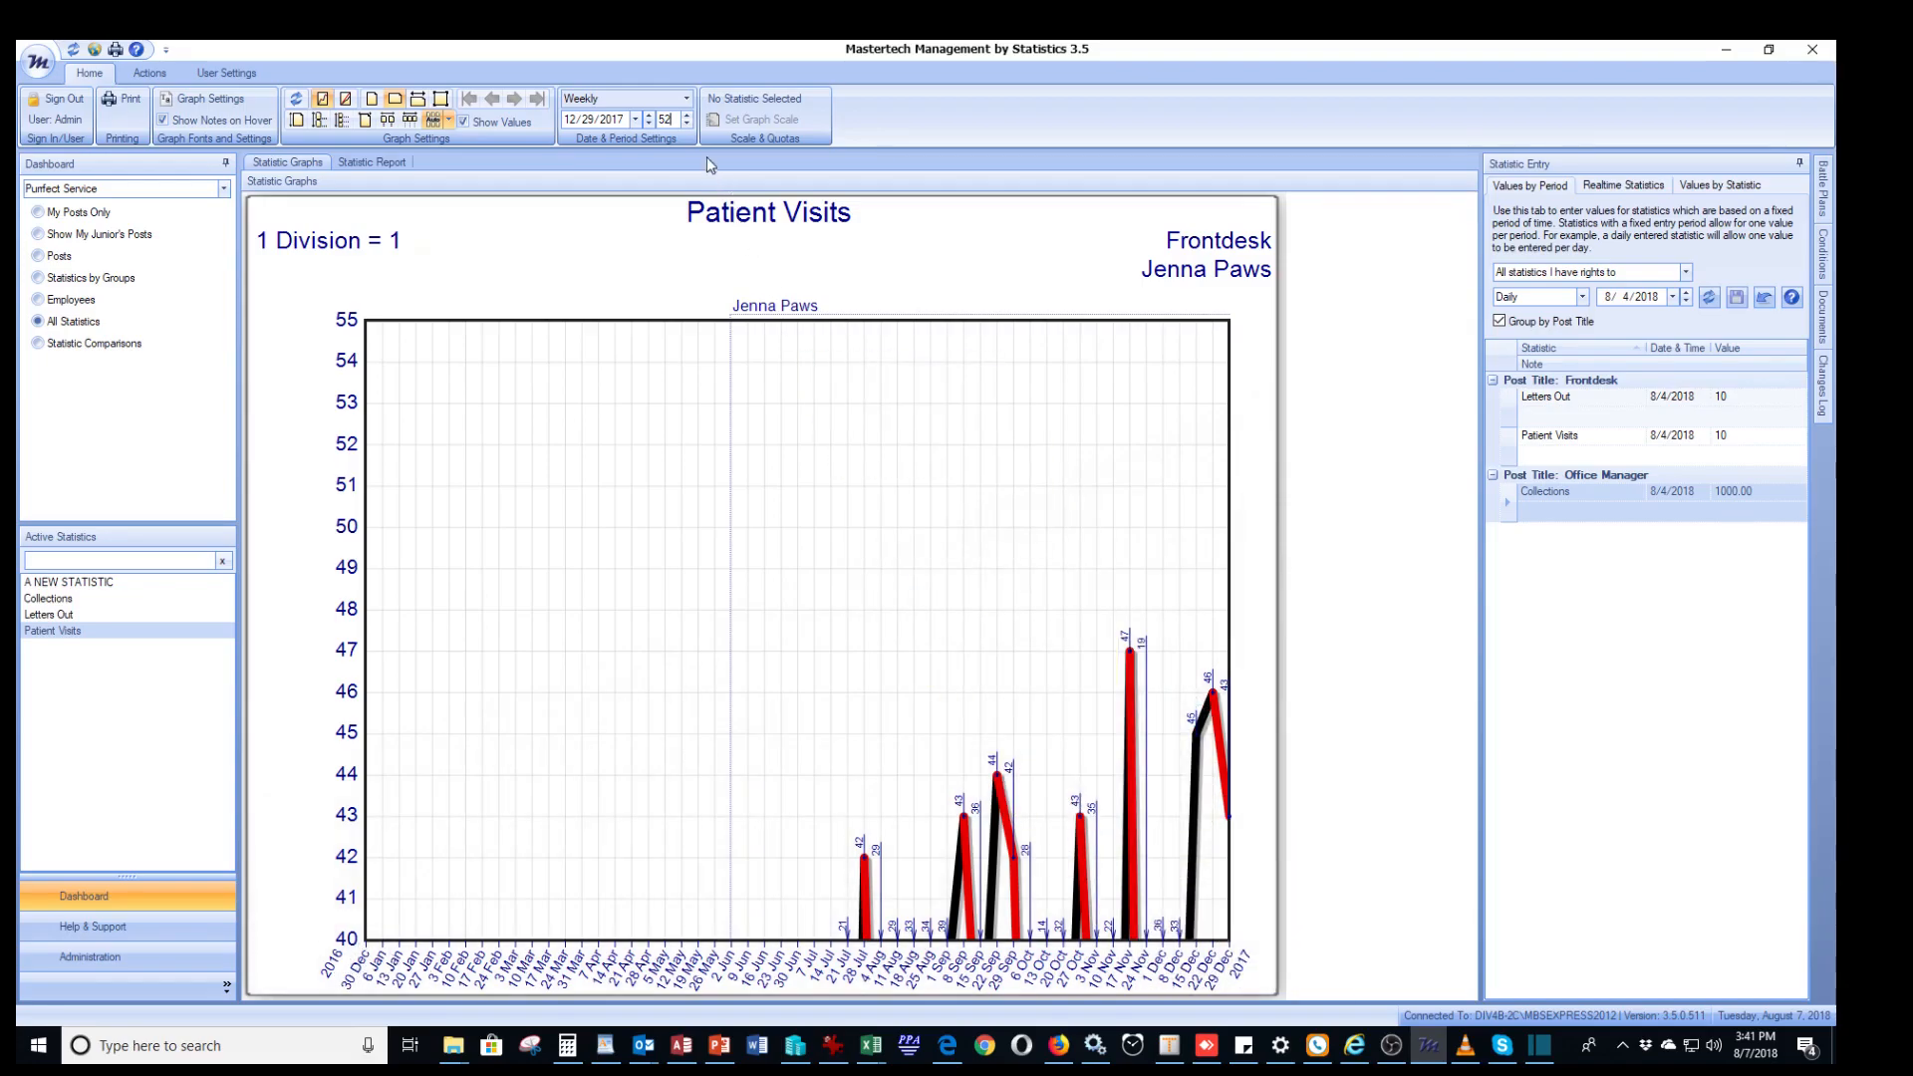
left_click(638, 120)
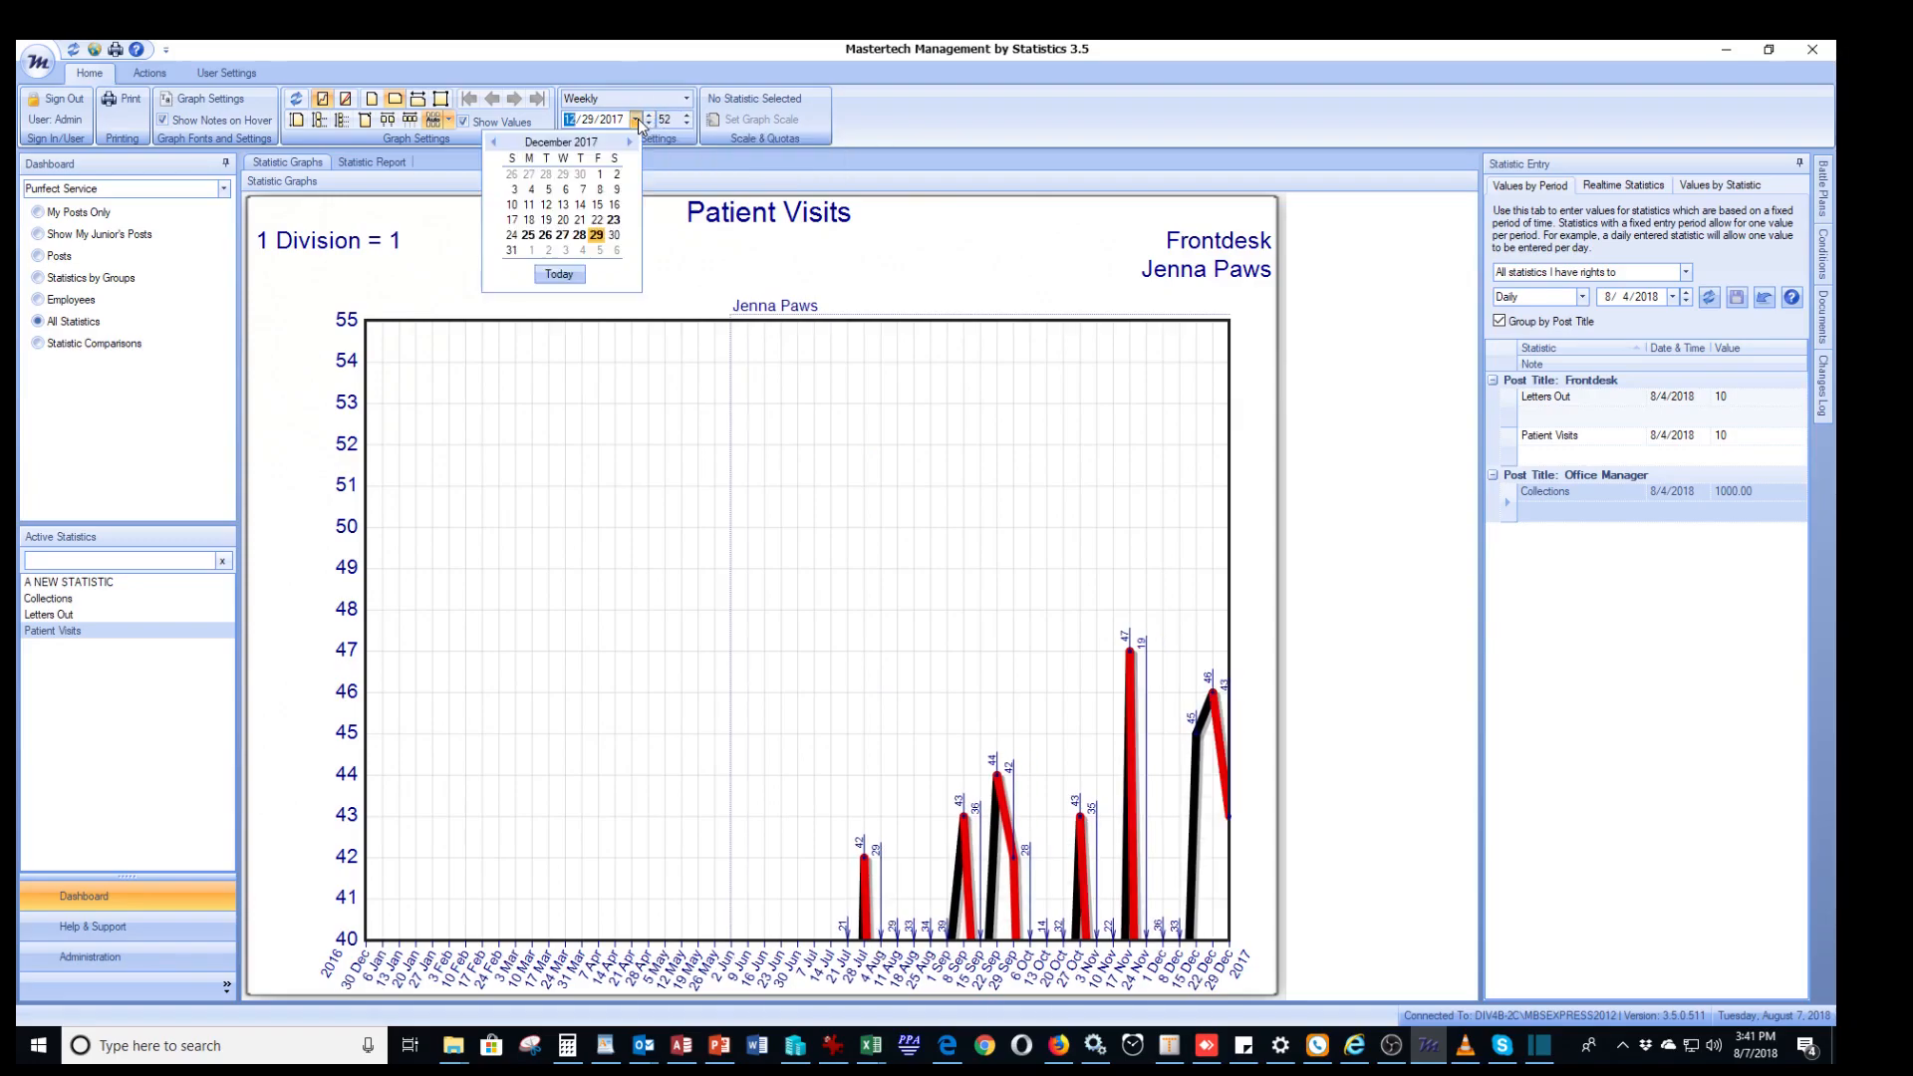
left_click(554, 274)
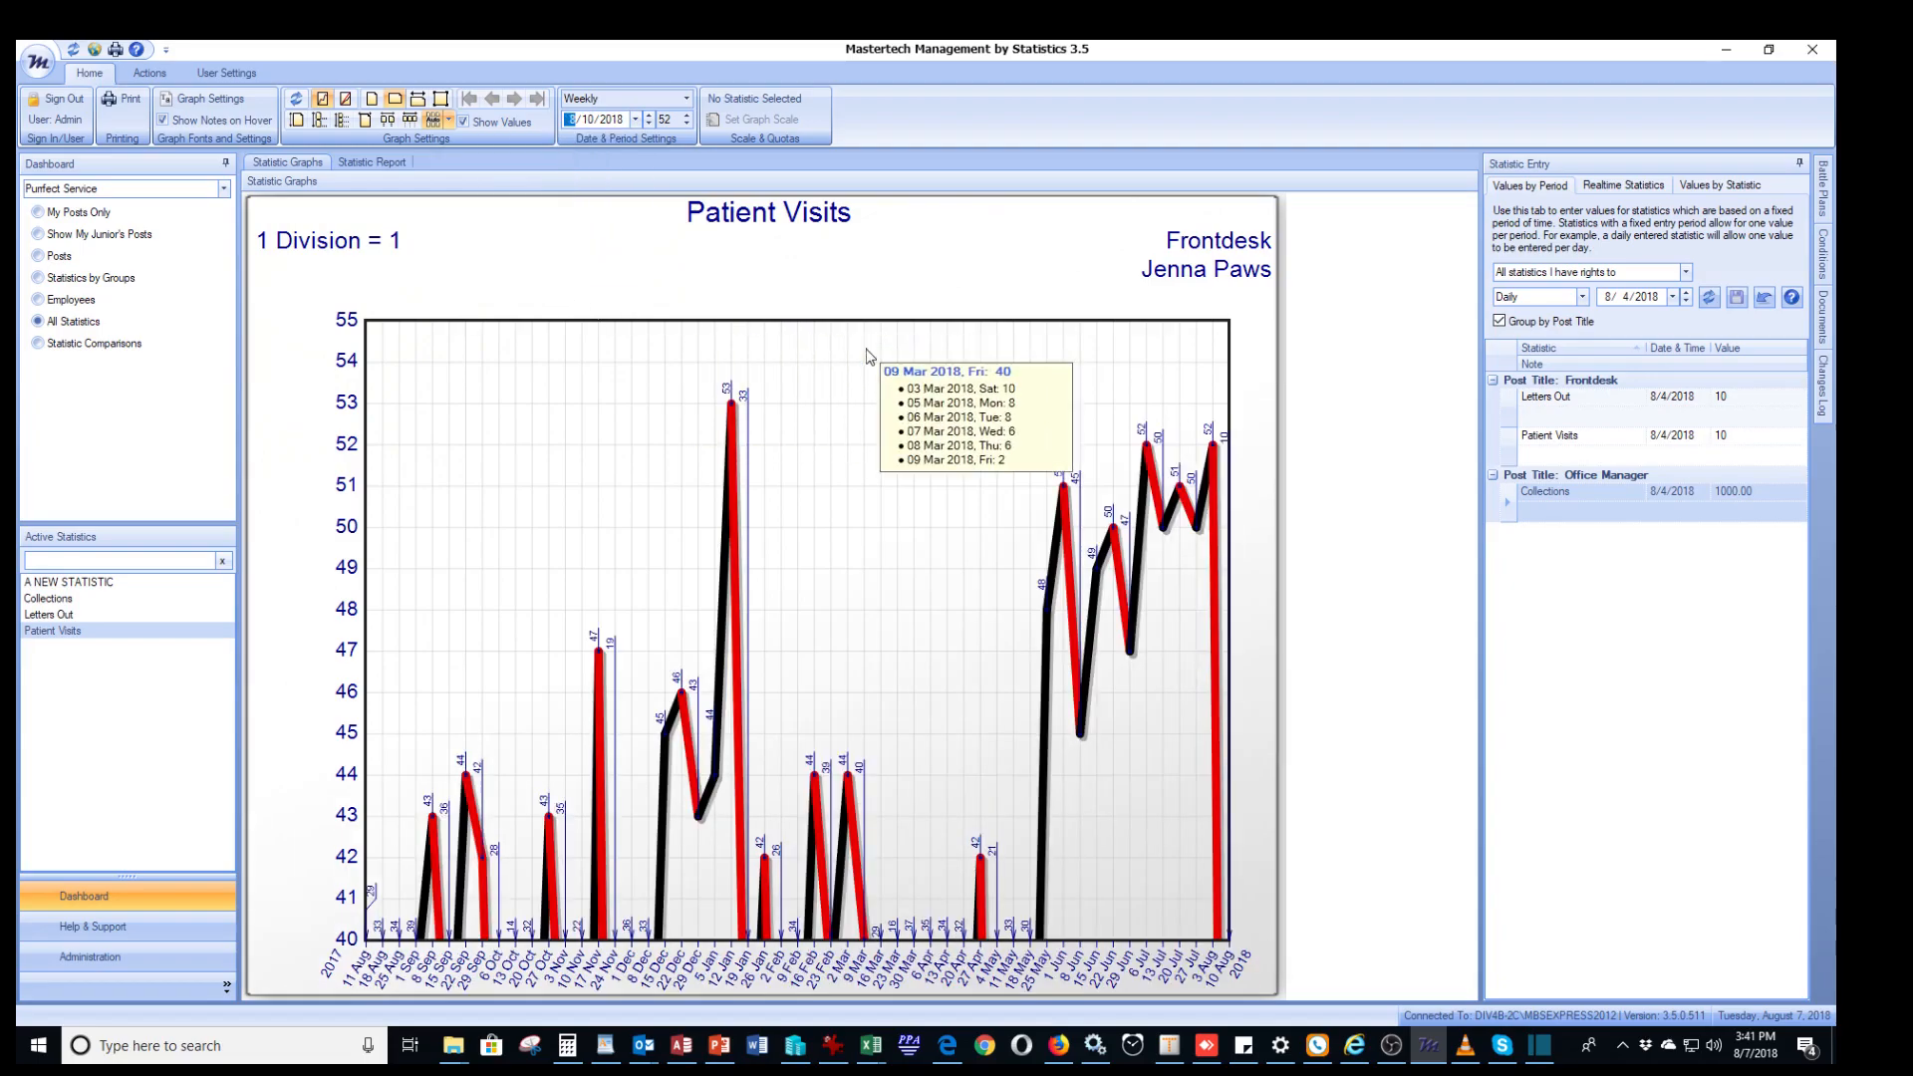
Step: Set the weekly graph to 13 periods and move its end date forward to 8/24/2018
left_click_drag(678, 117, 641, 117)
type("13")
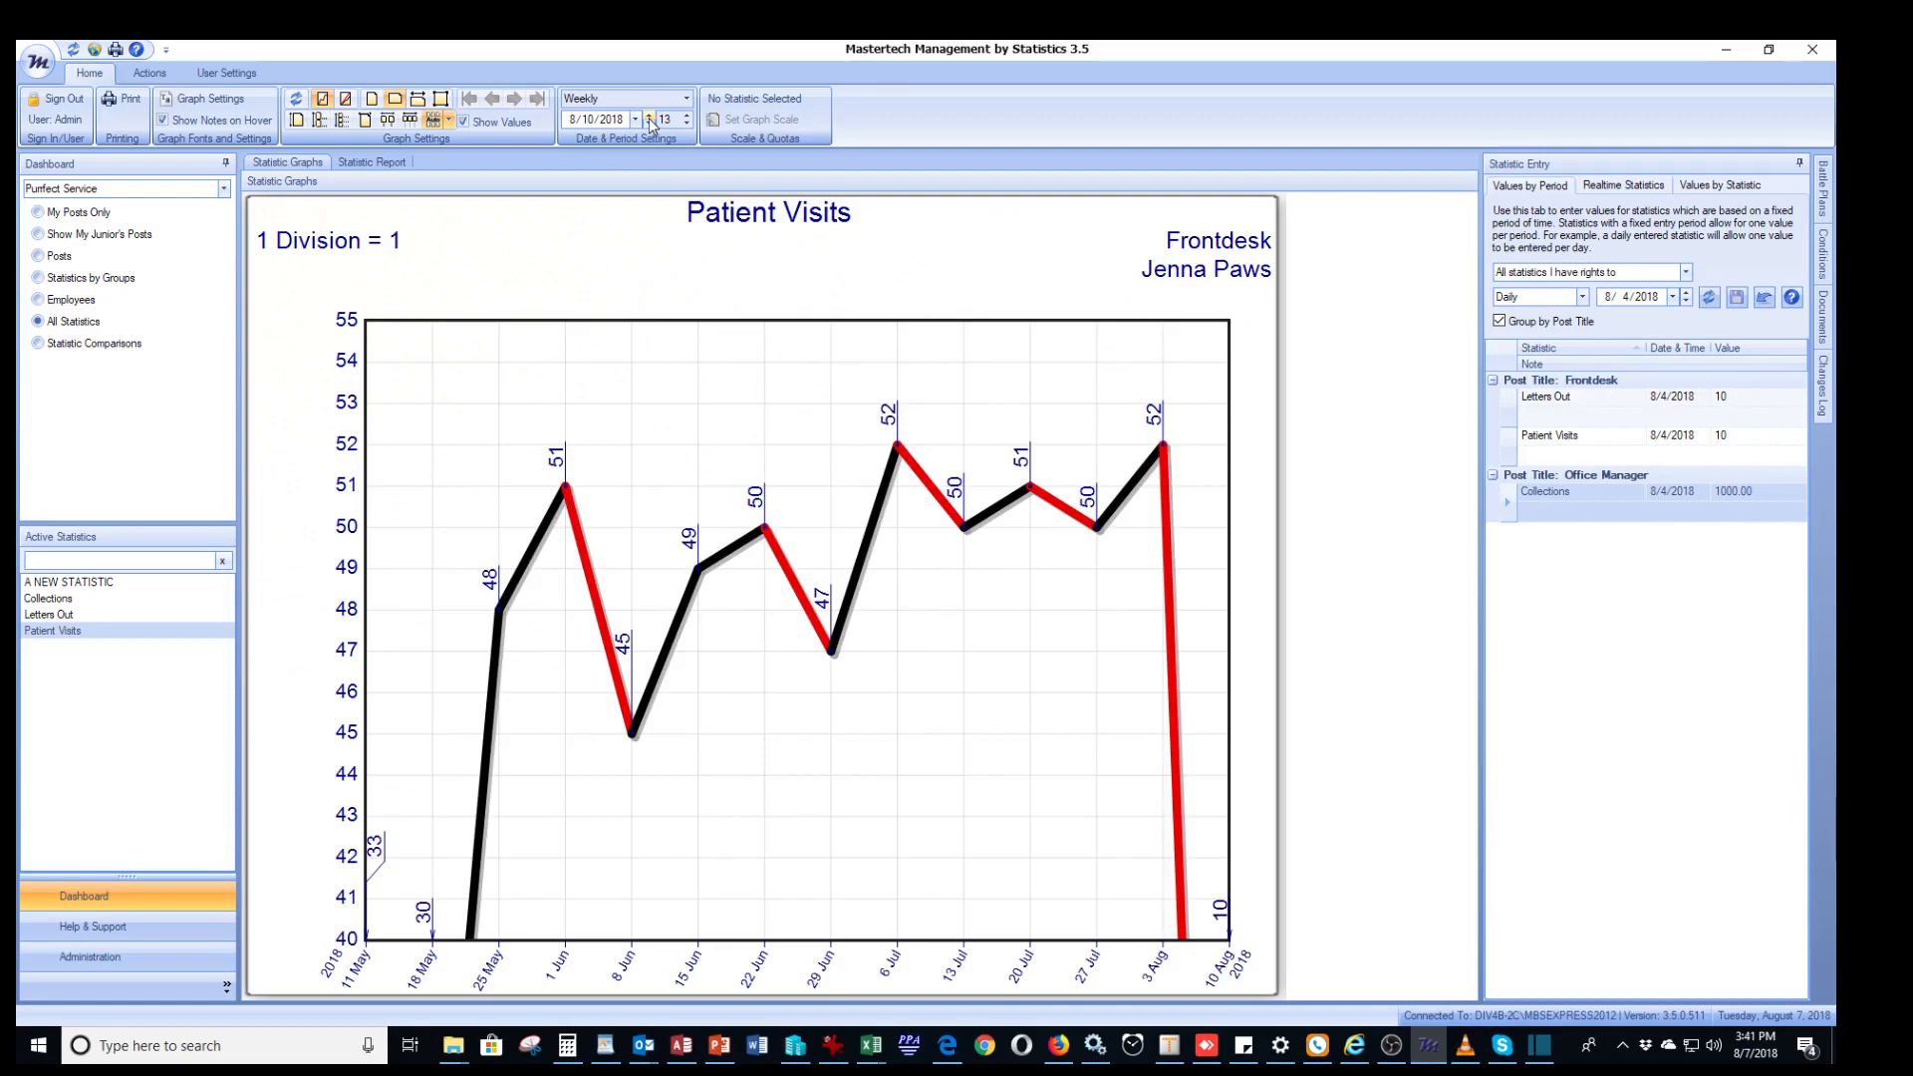
left_click(649, 115)
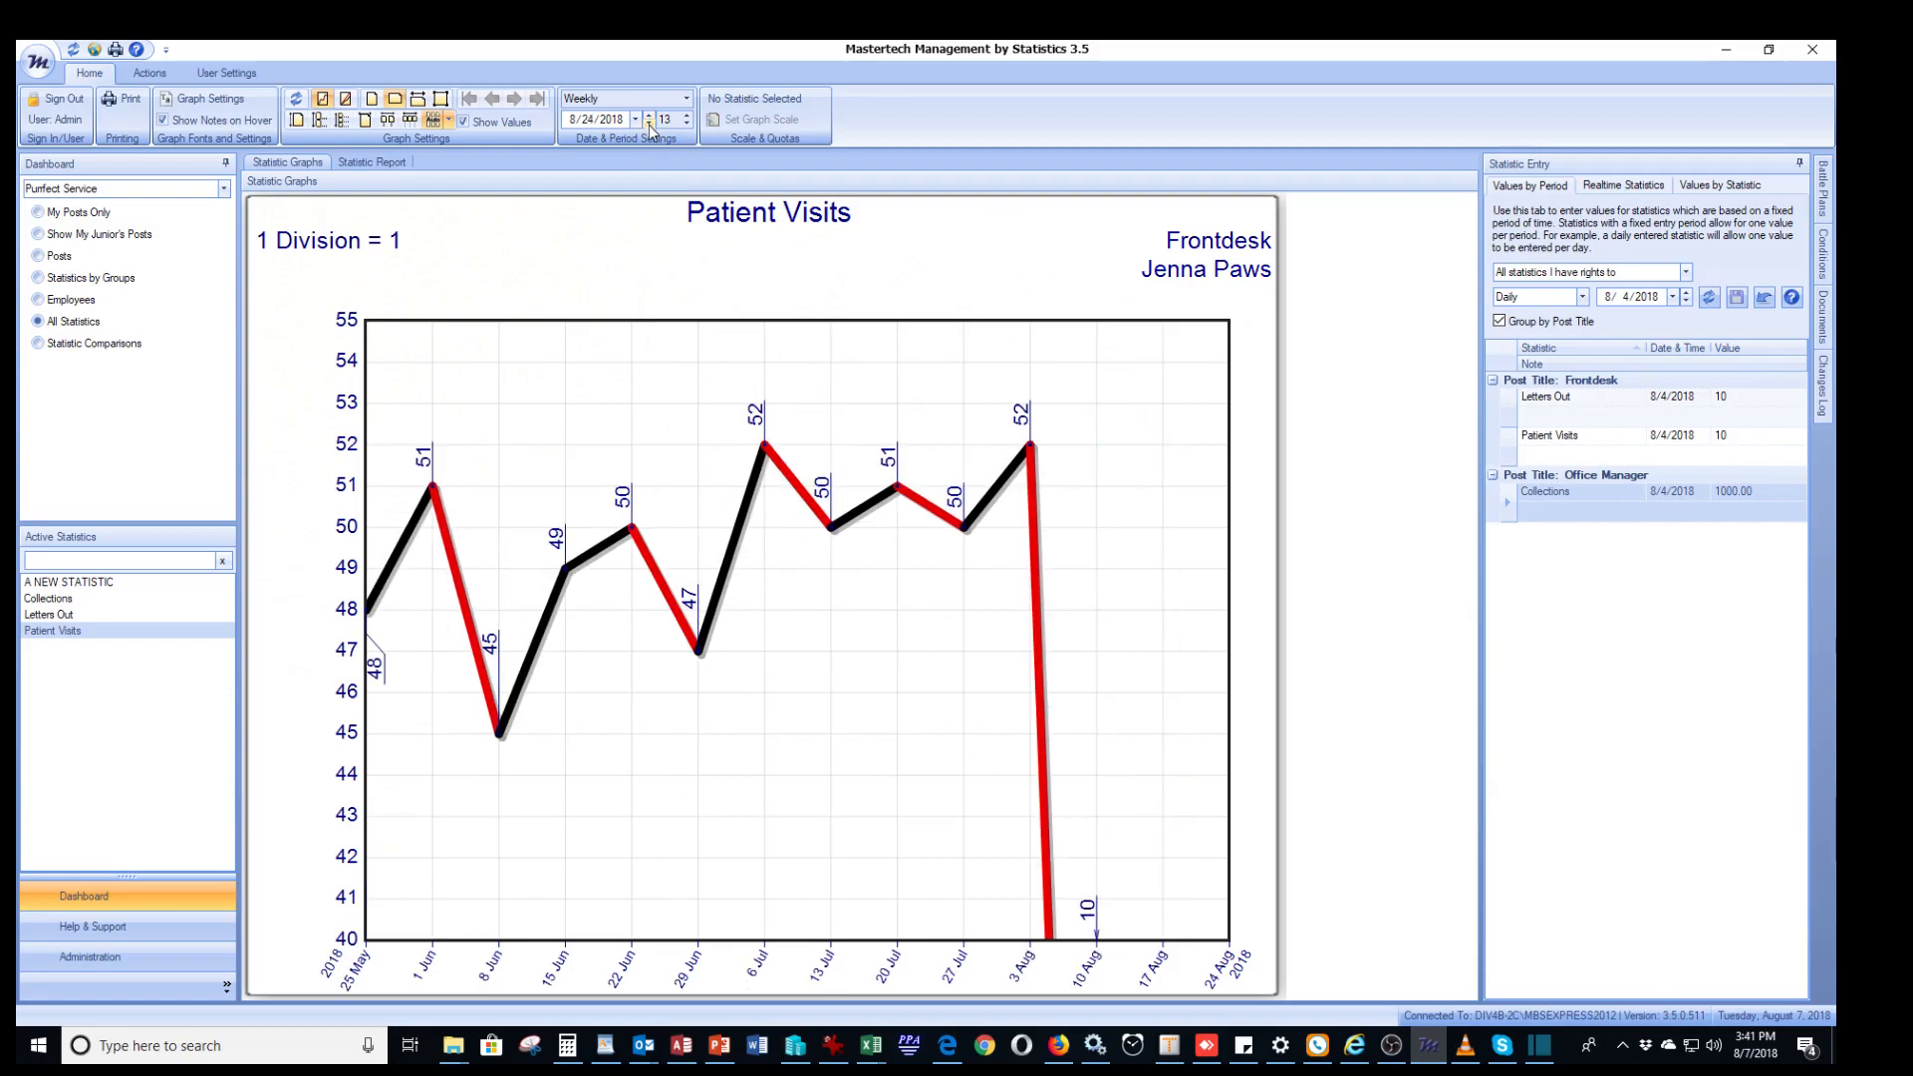
left_click(648, 122)
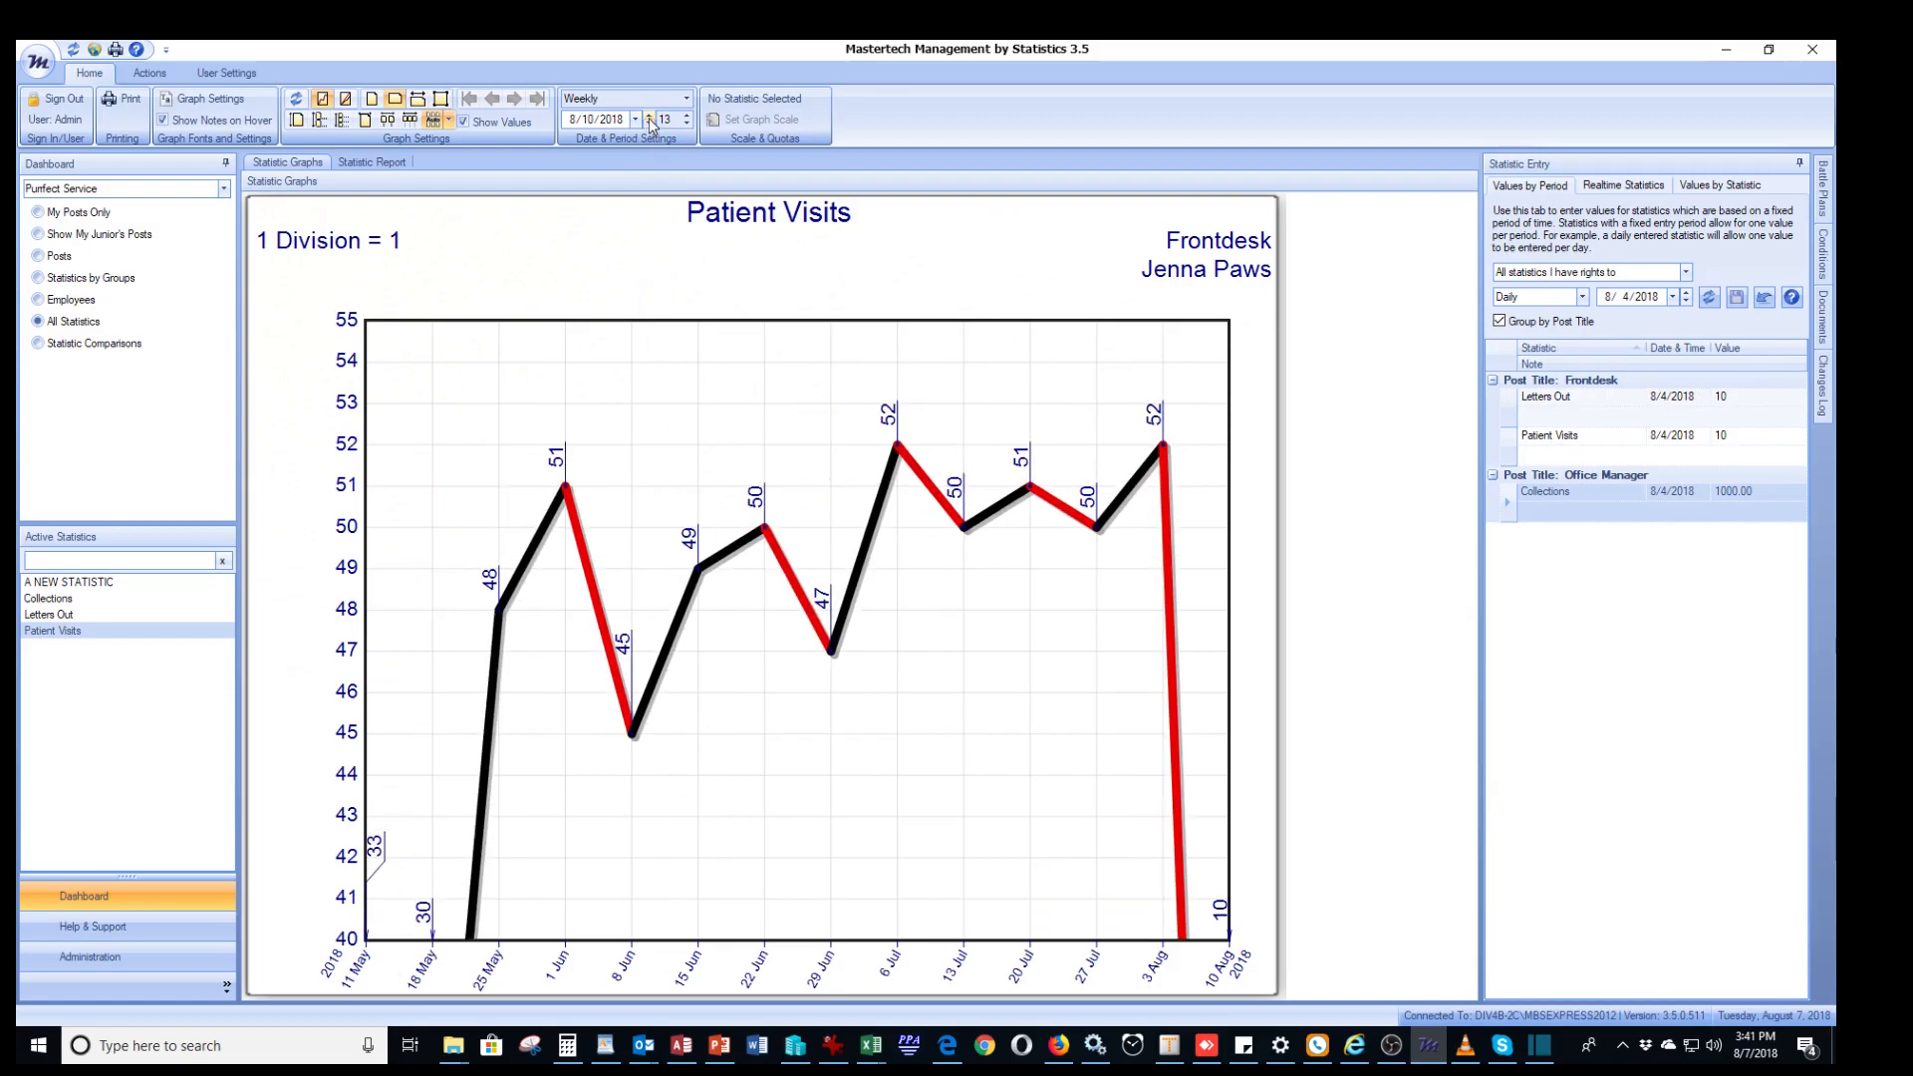
left_click(648, 116)
left_click(649, 117)
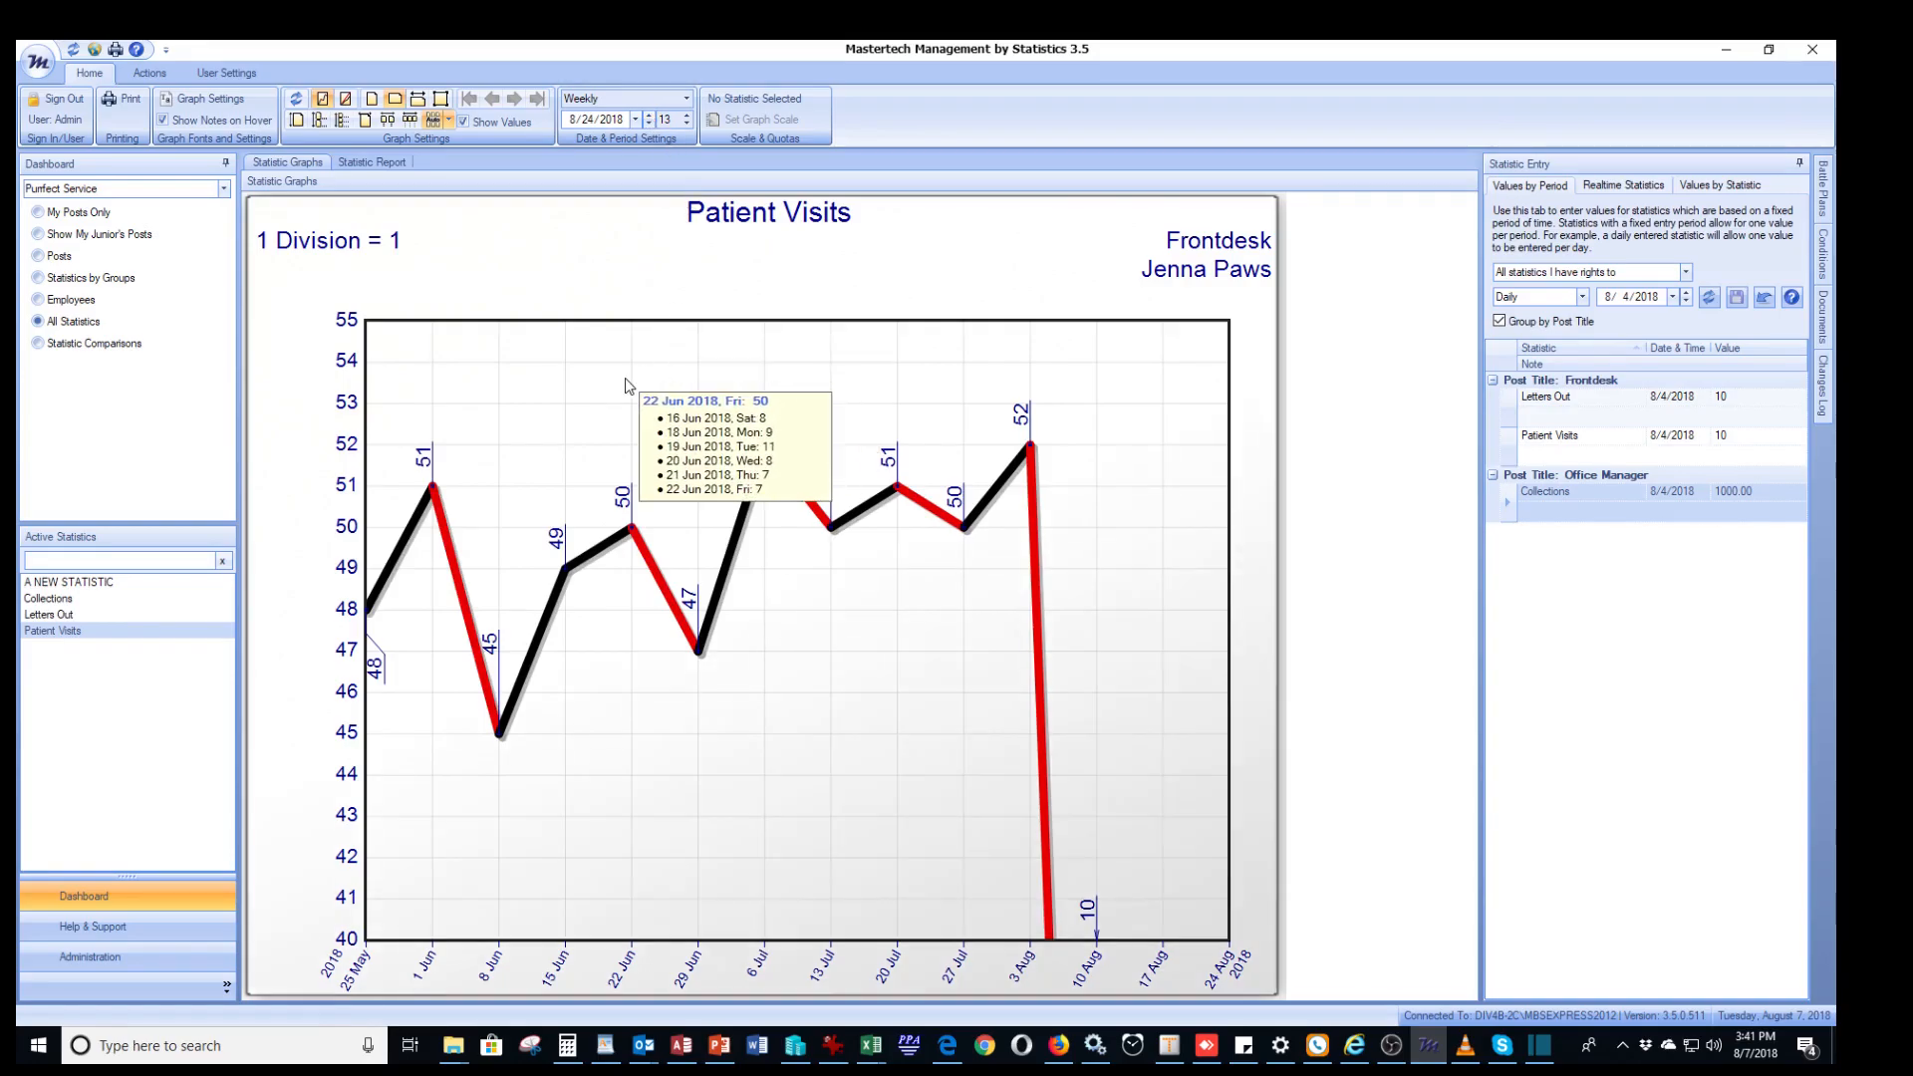
Step: Try landscape paper and another page layout in the graph print options, then close them without printing
left_click(125, 102)
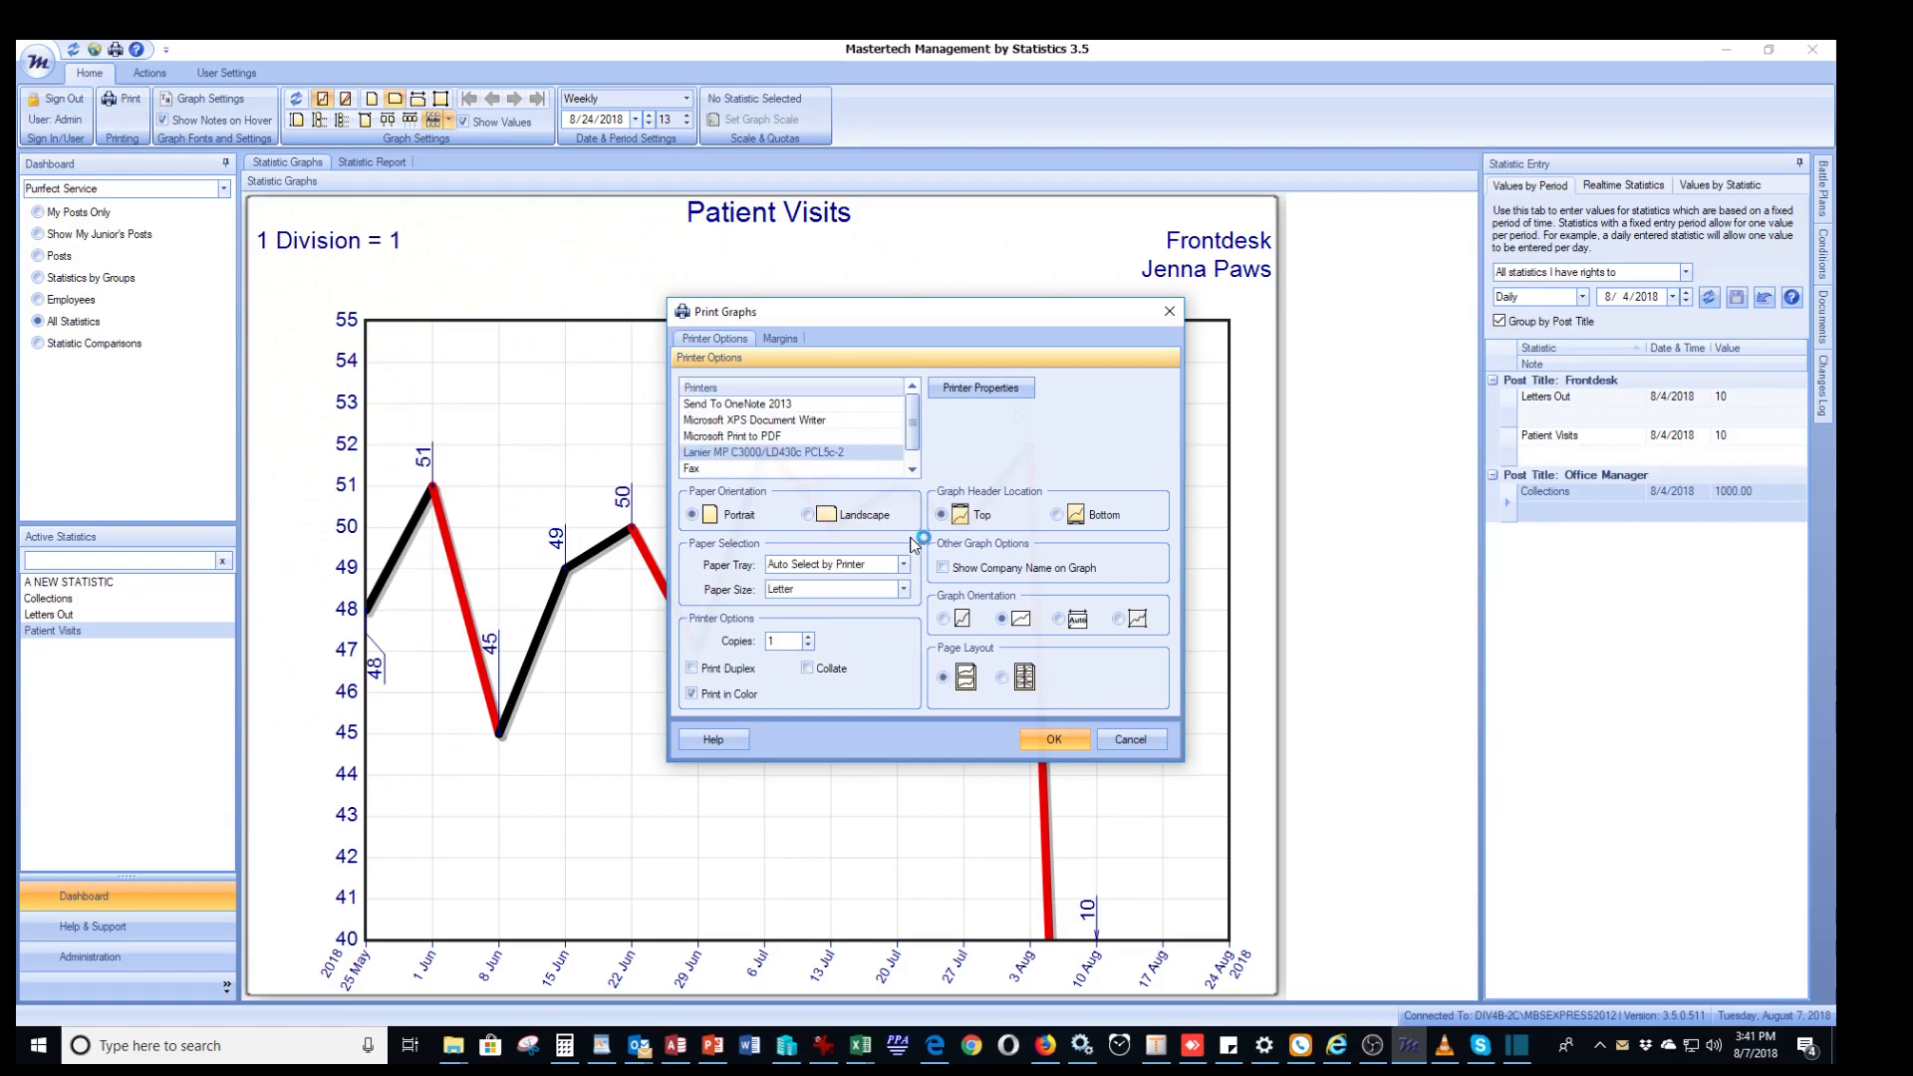
left_click(693, 516)
left_click(807, 516)
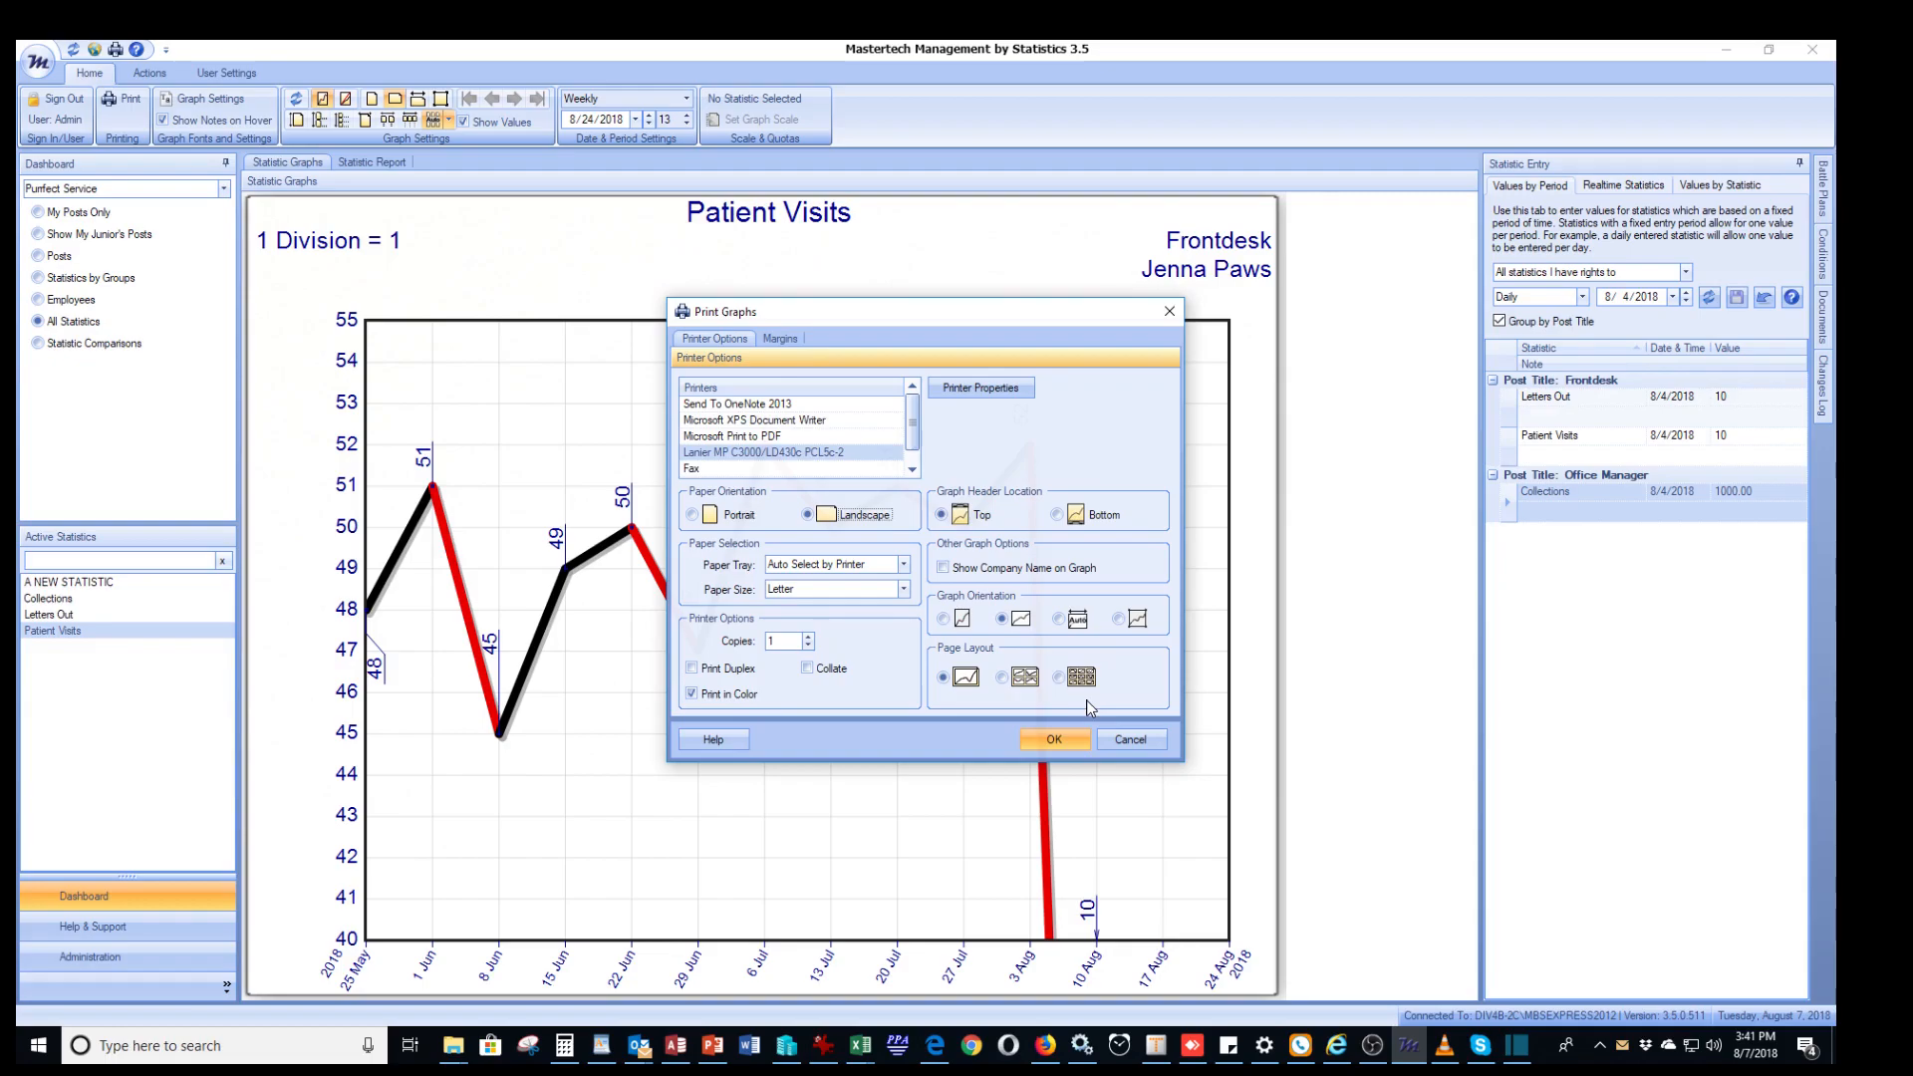
left_click(998, 680)
left_click(1169, 311)
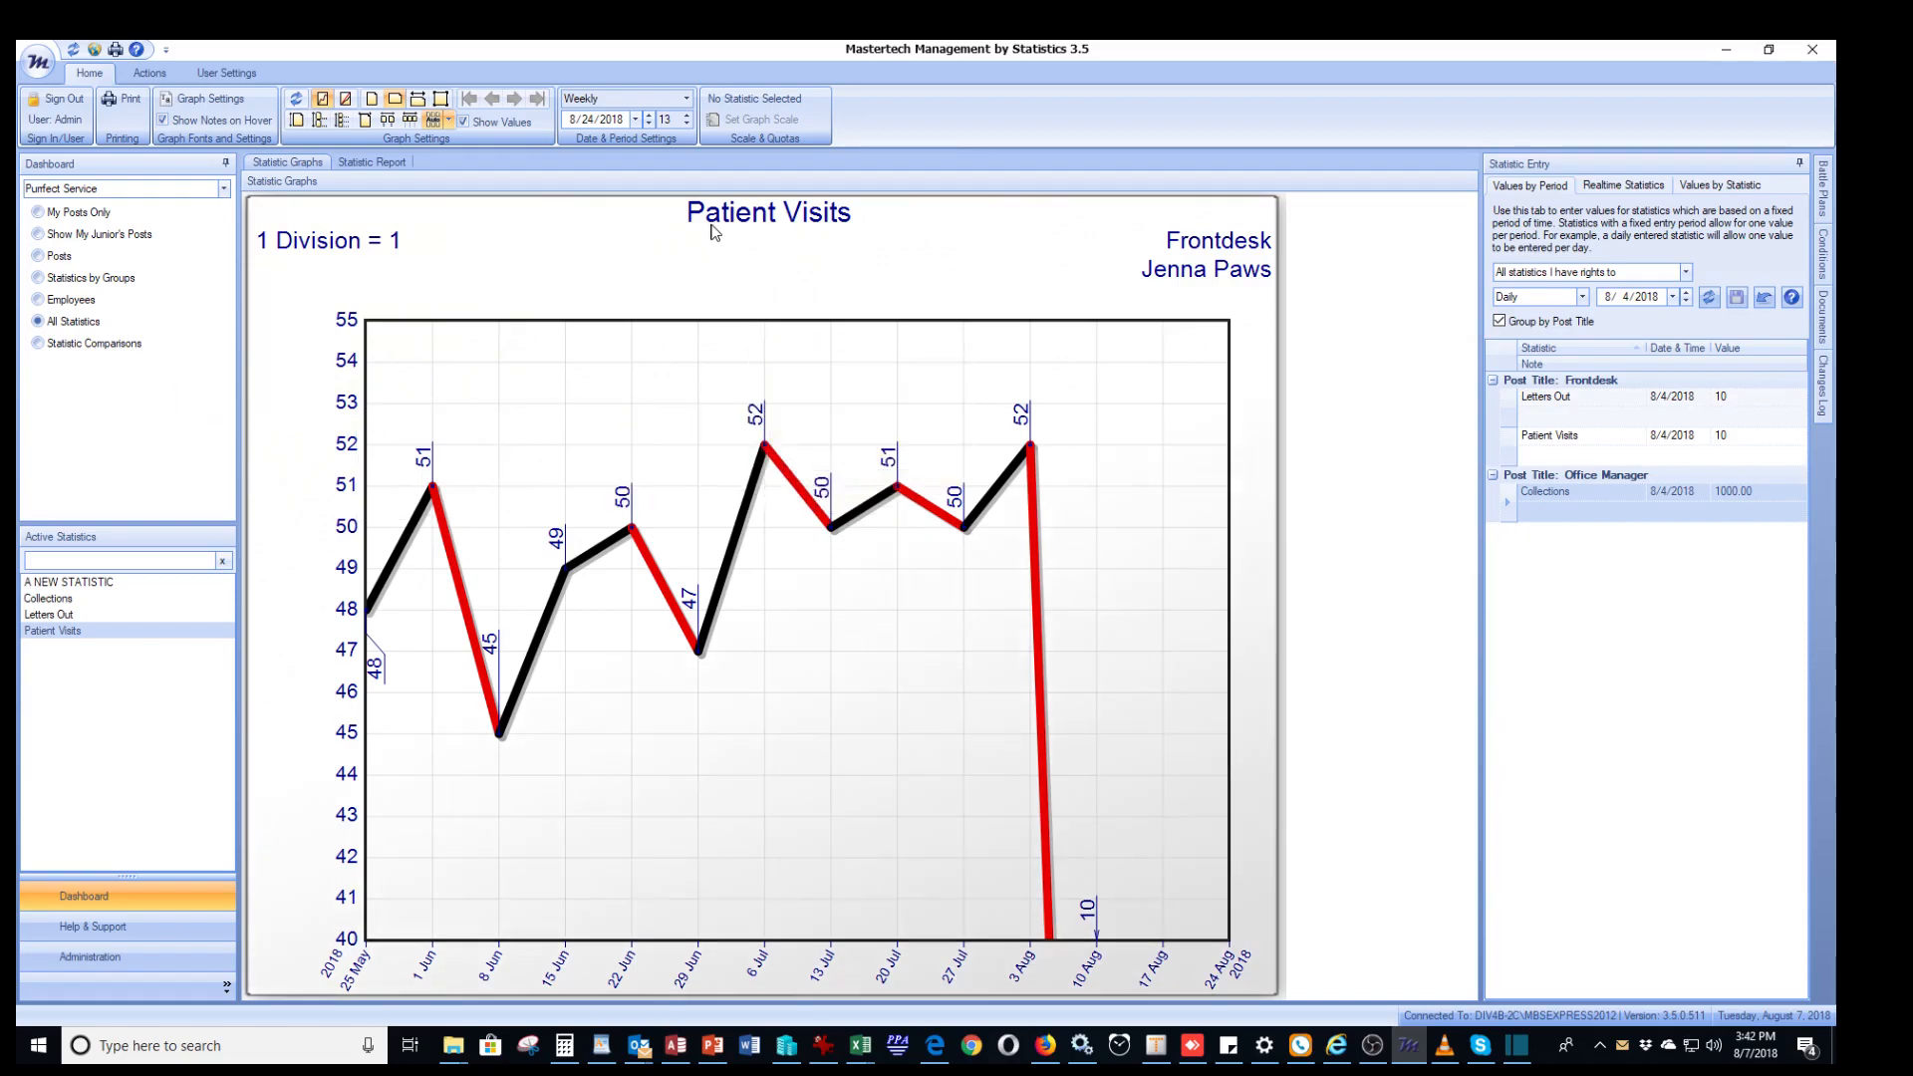
left_click(838, 225)
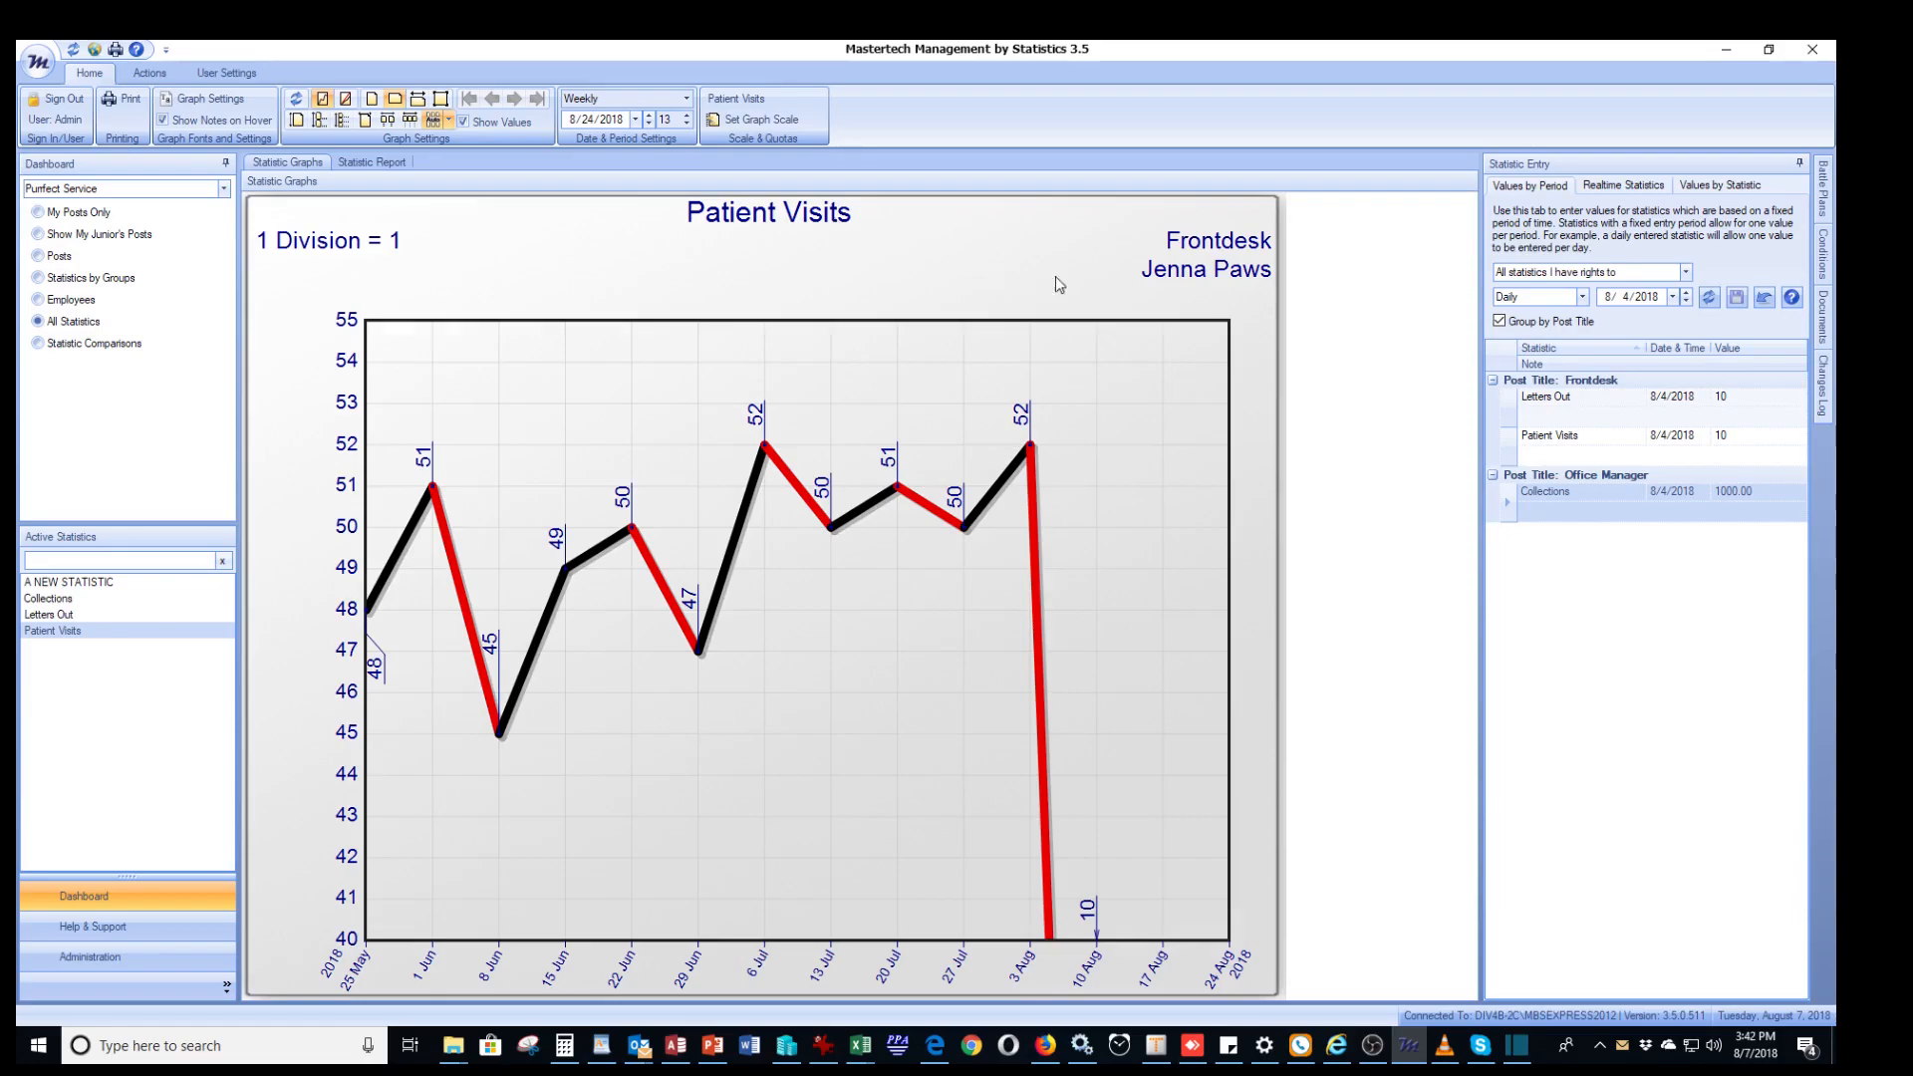
left_click(1209, 278)
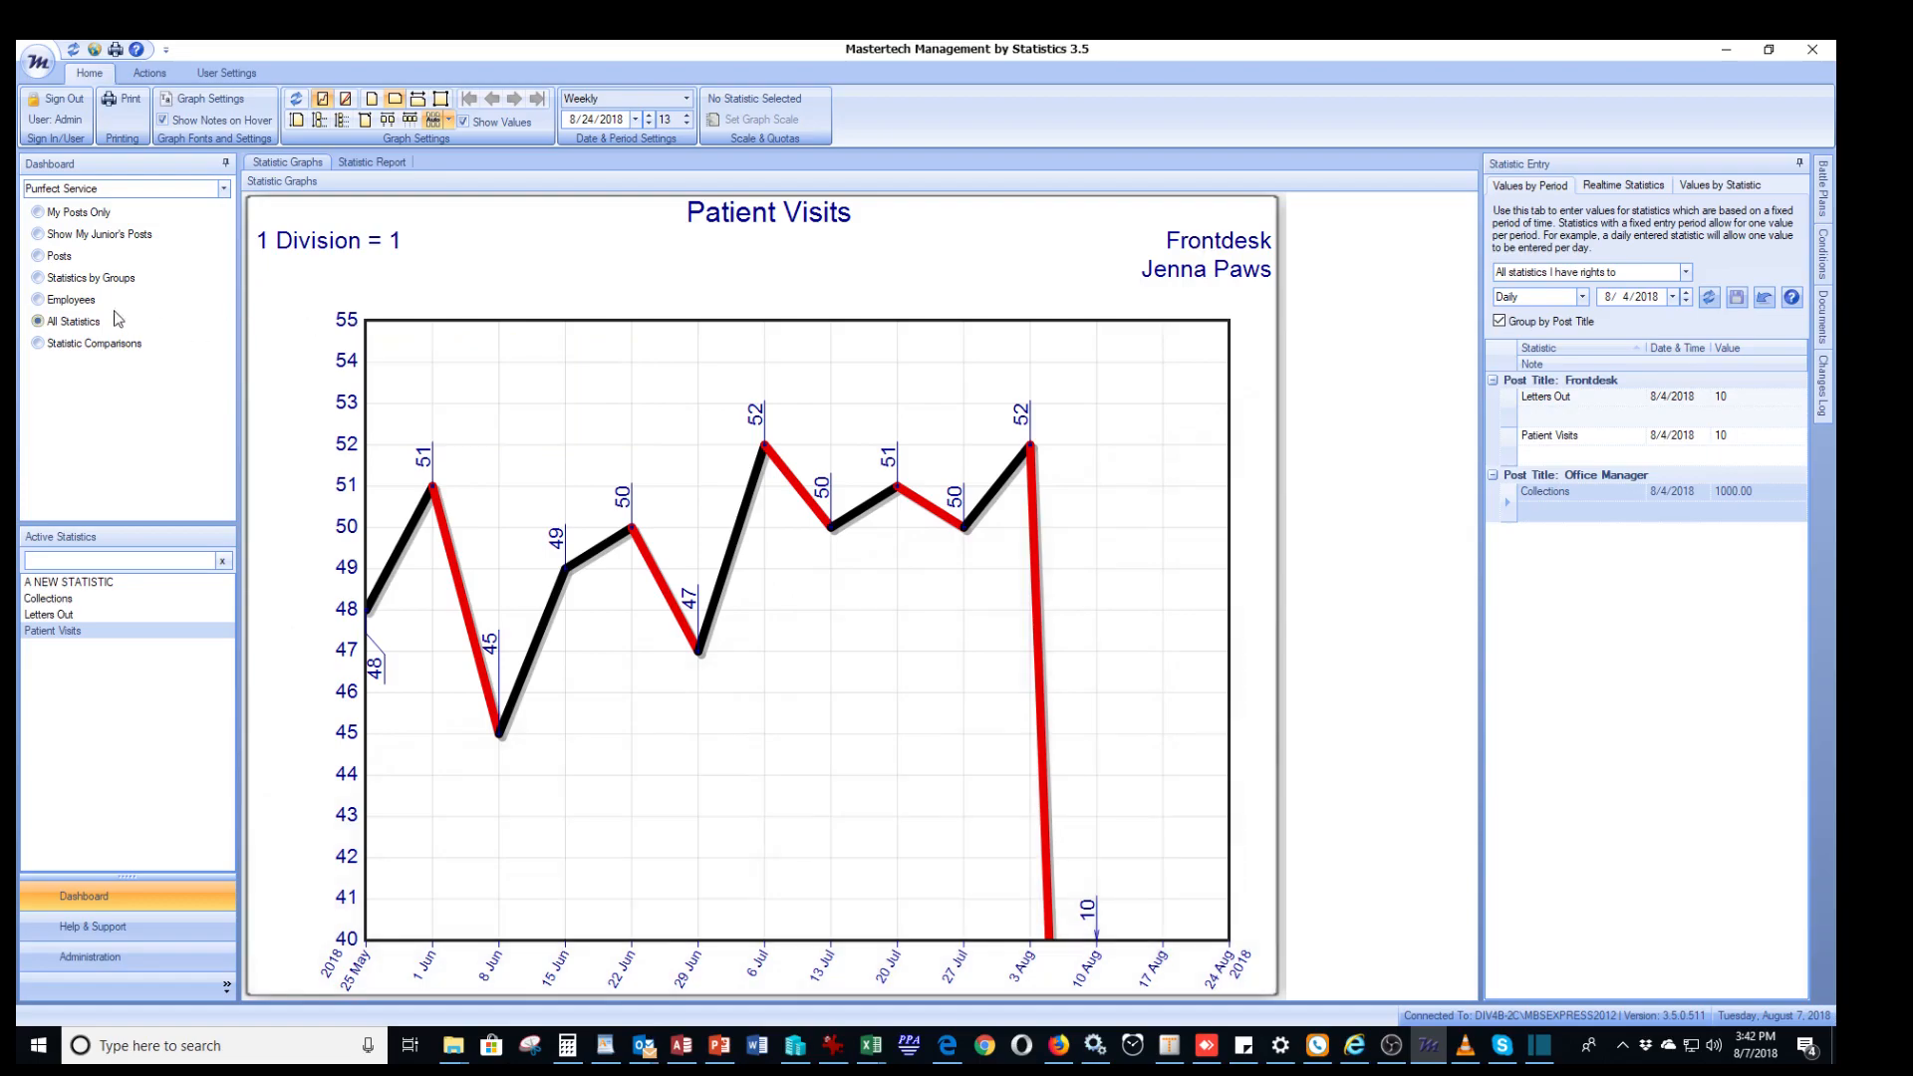
Step: View the statistic graphs by post, first for Frontdesk and then for Office Manager
left_click(38, 256)
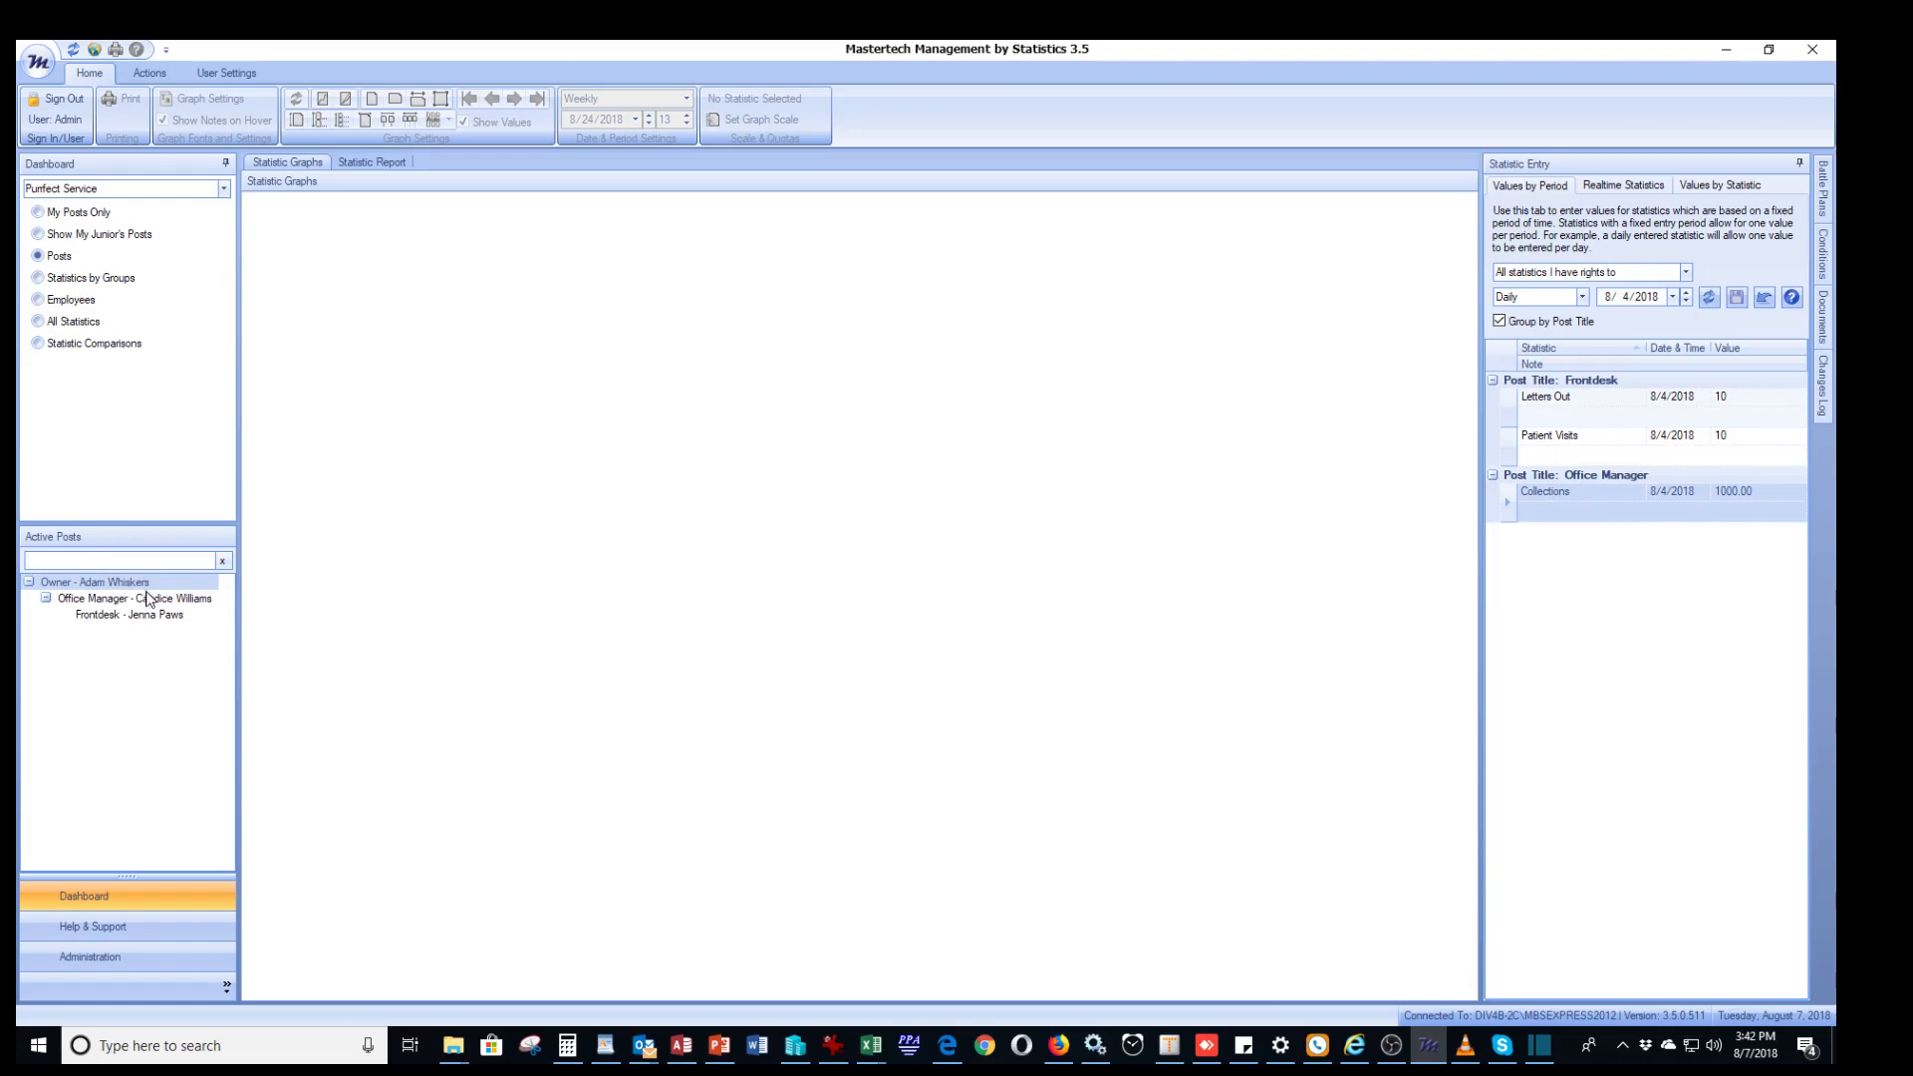
left_click(104, 616)
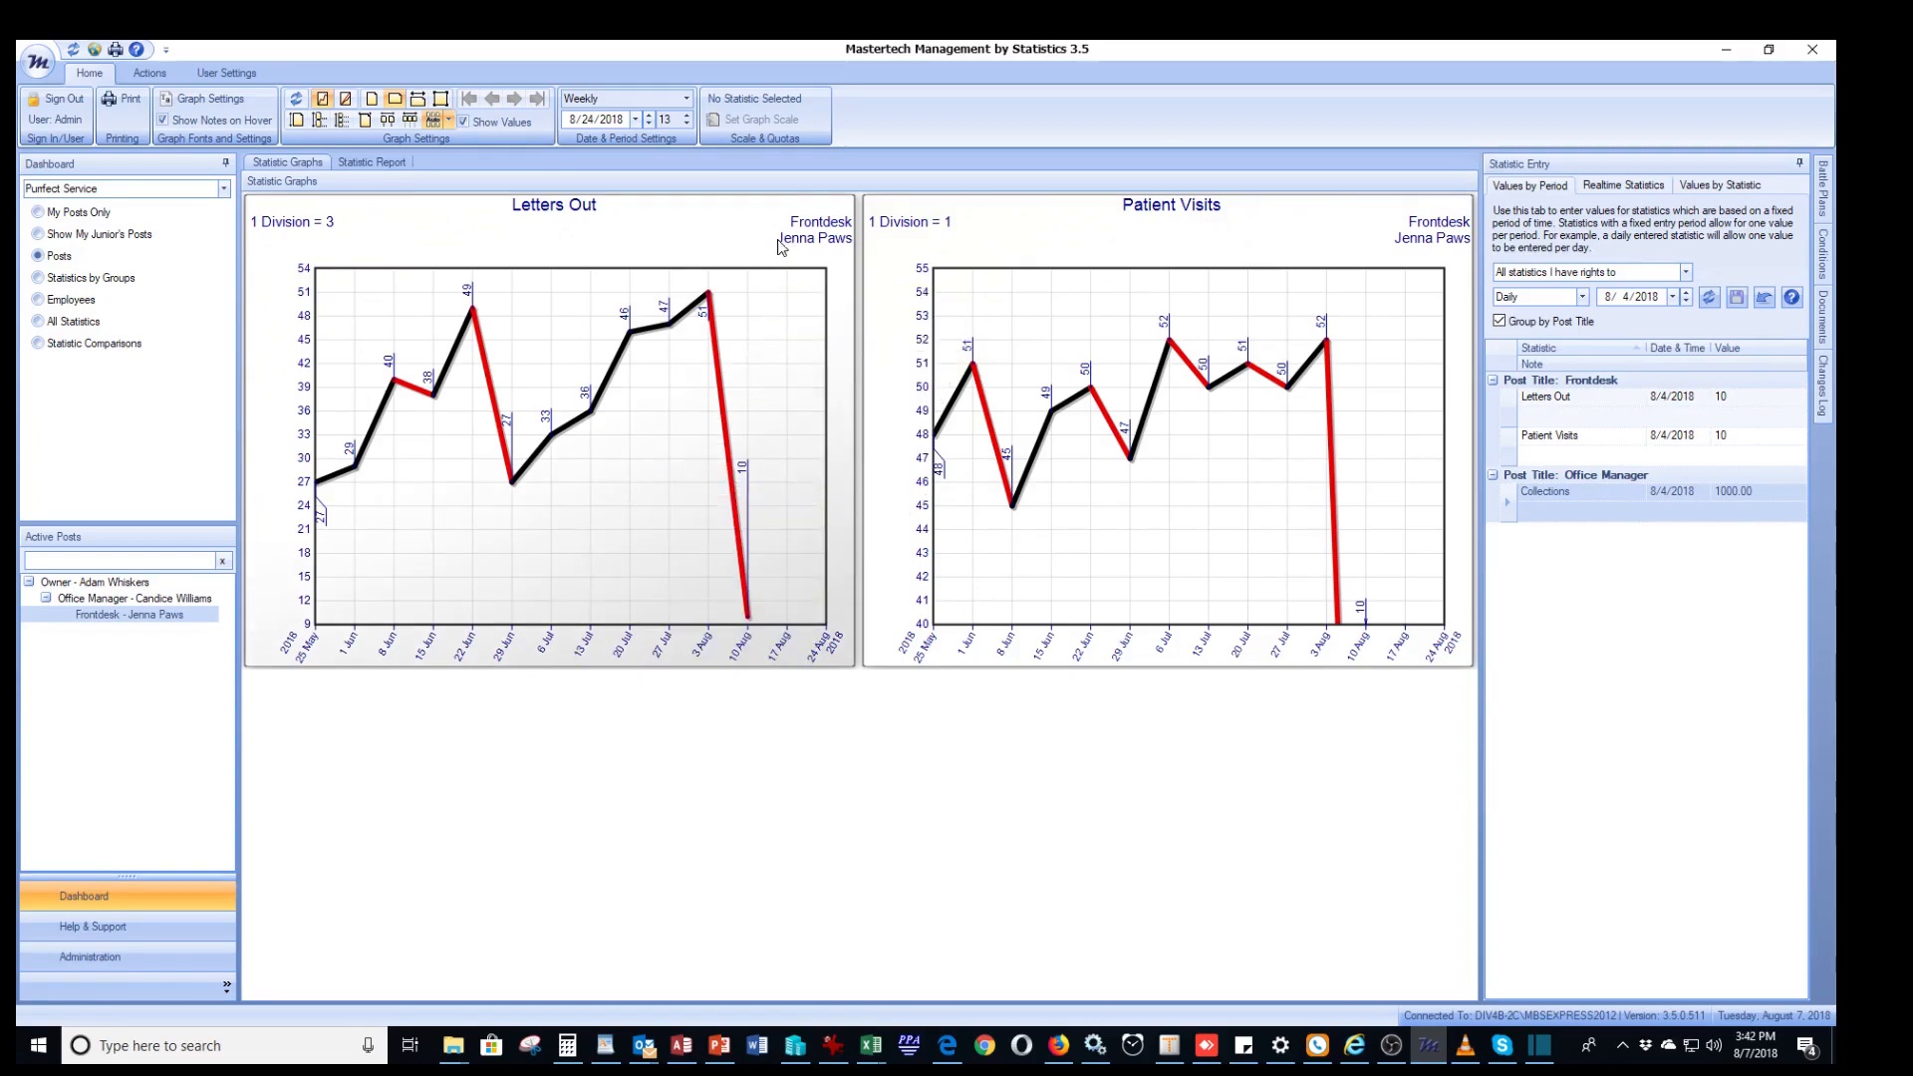
left_click(127, 601)
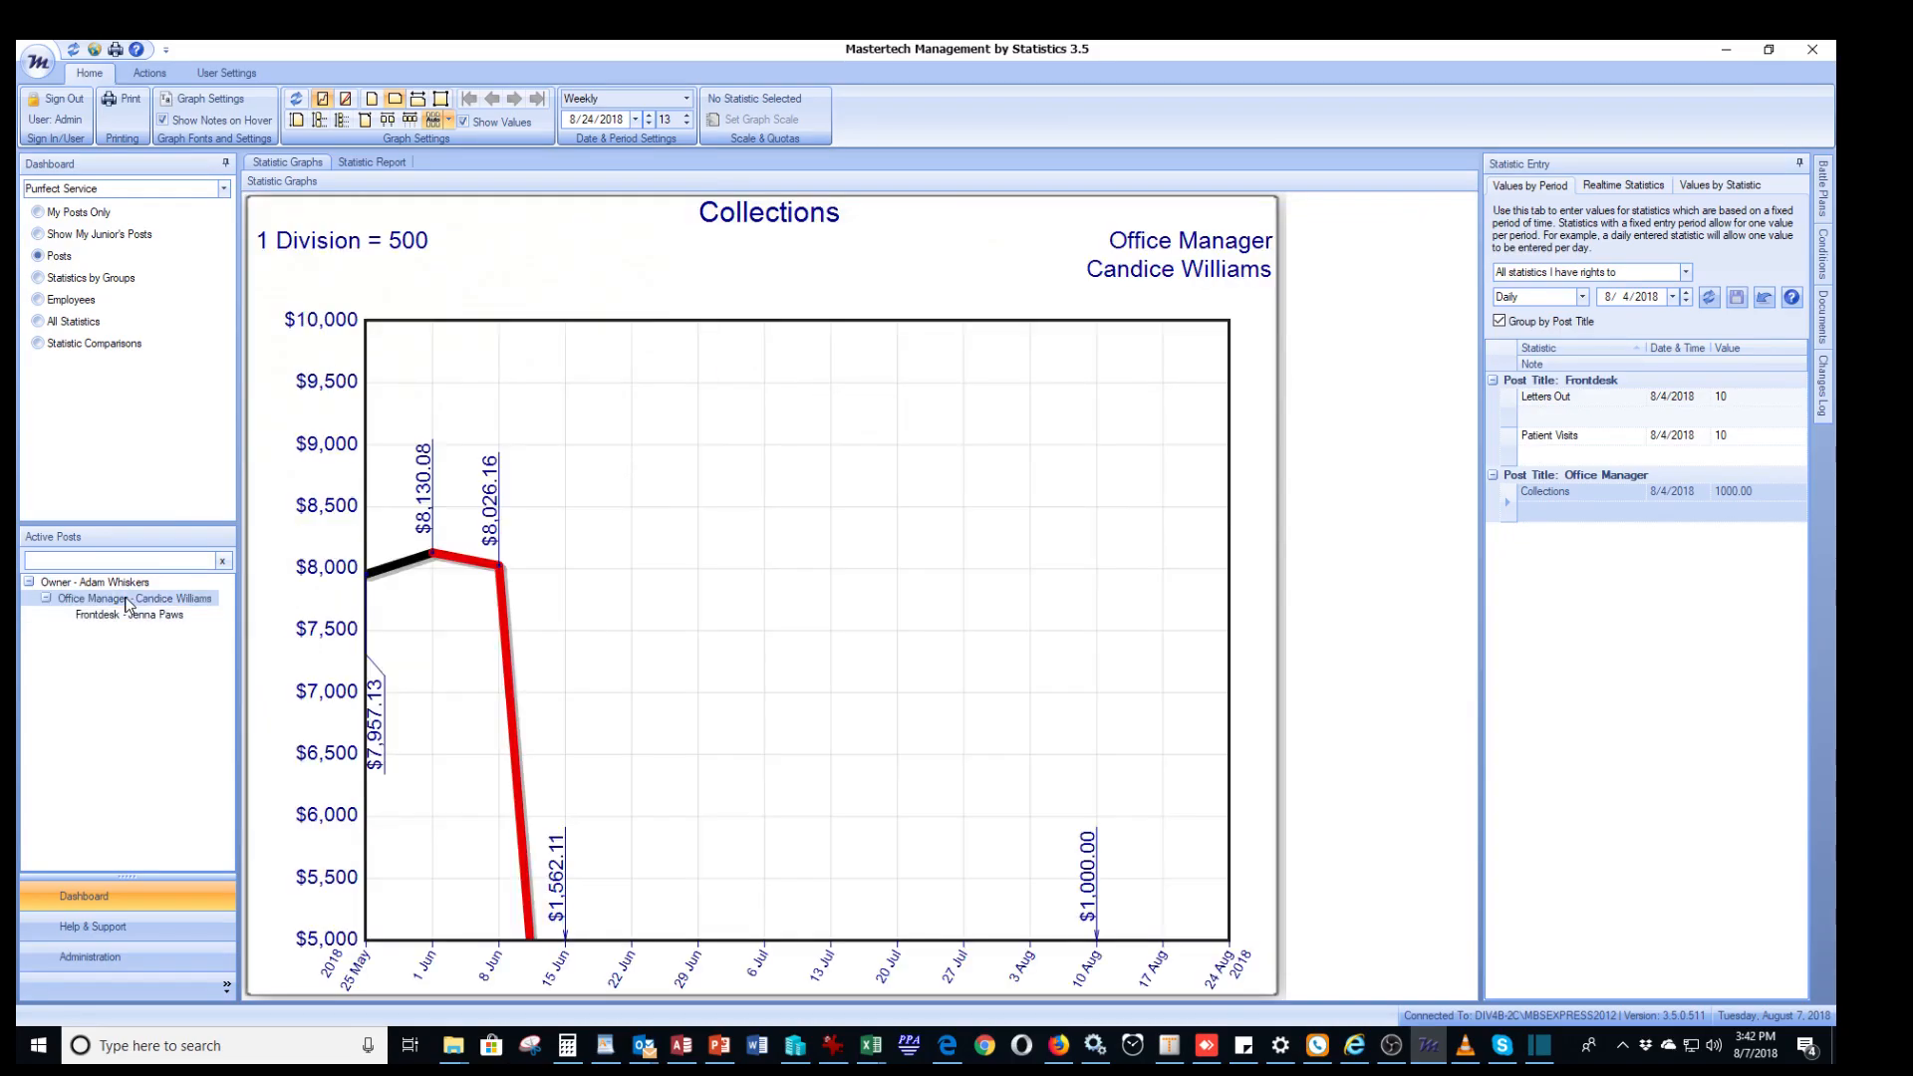
Step: View the statistic graphs by employee, first for the office manager and then for the front desk employee
left_click(40, 299)
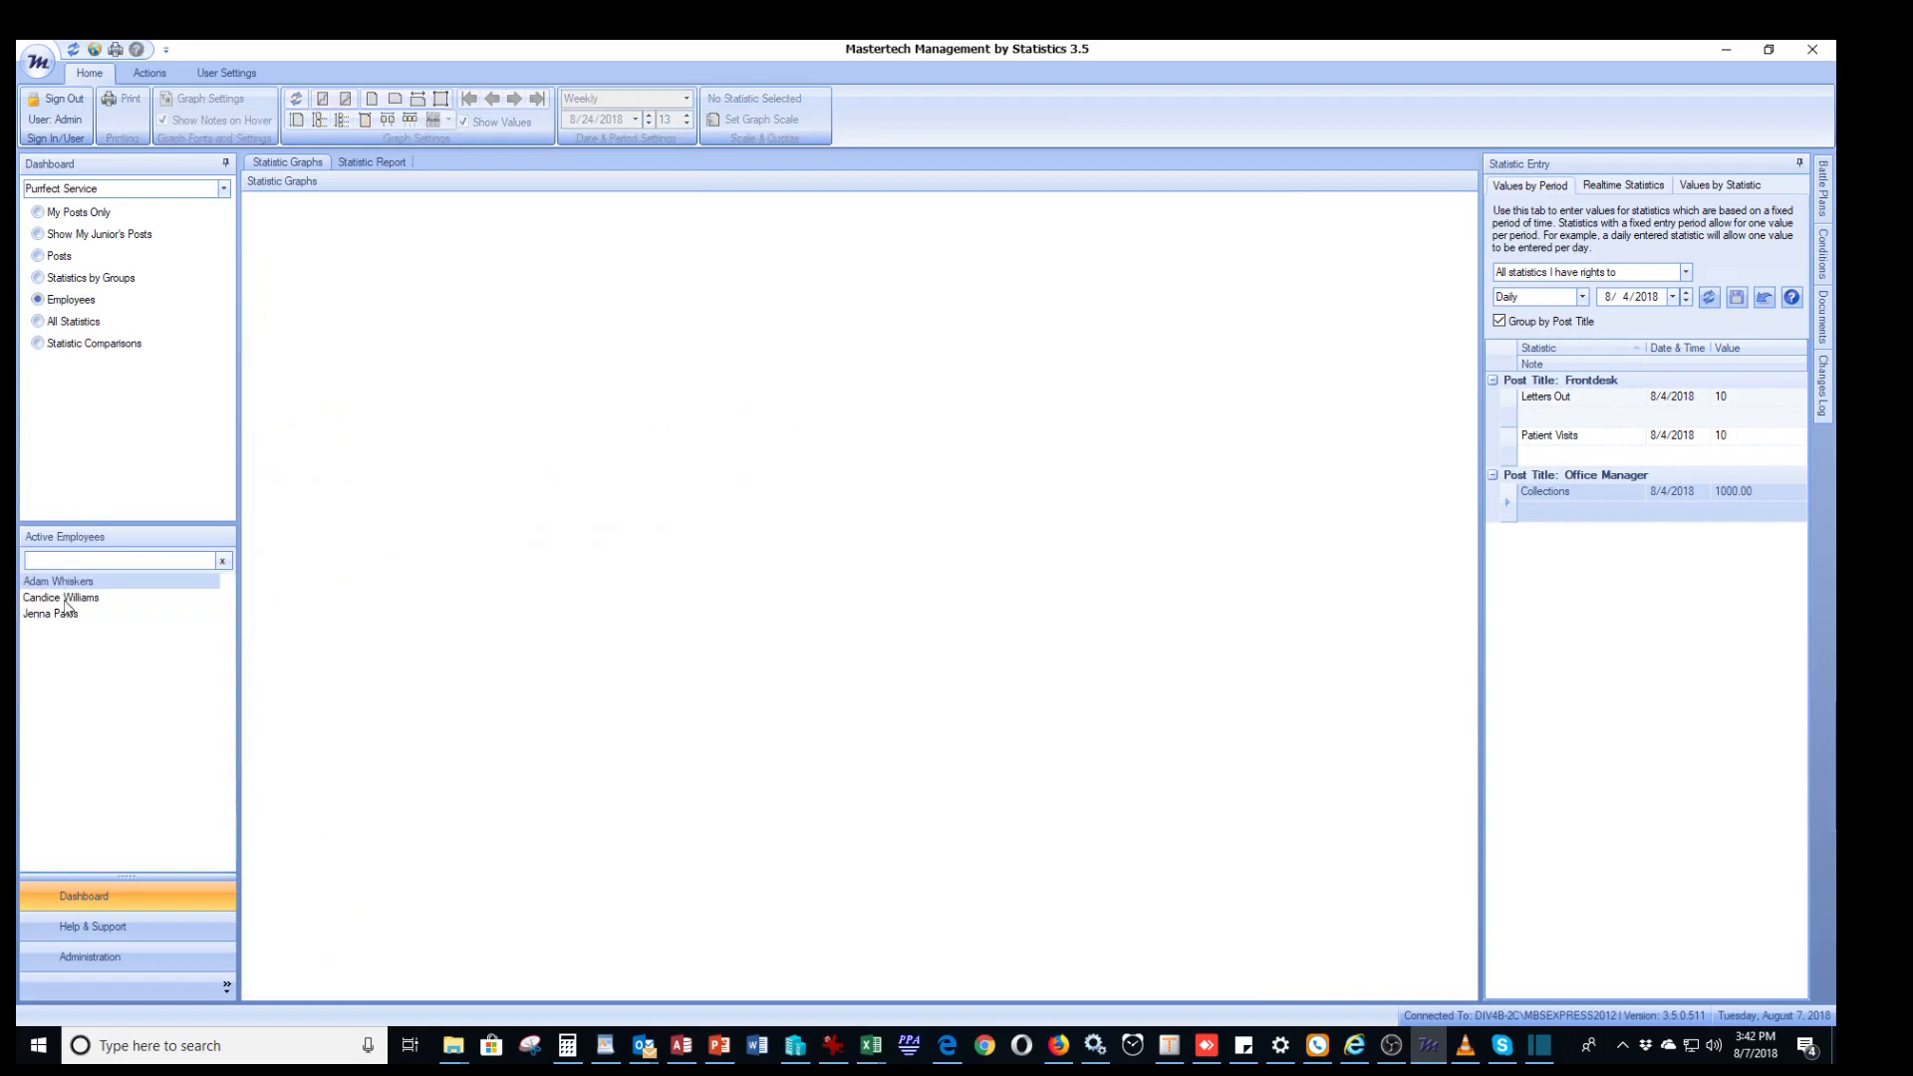
left_click(64, 597)
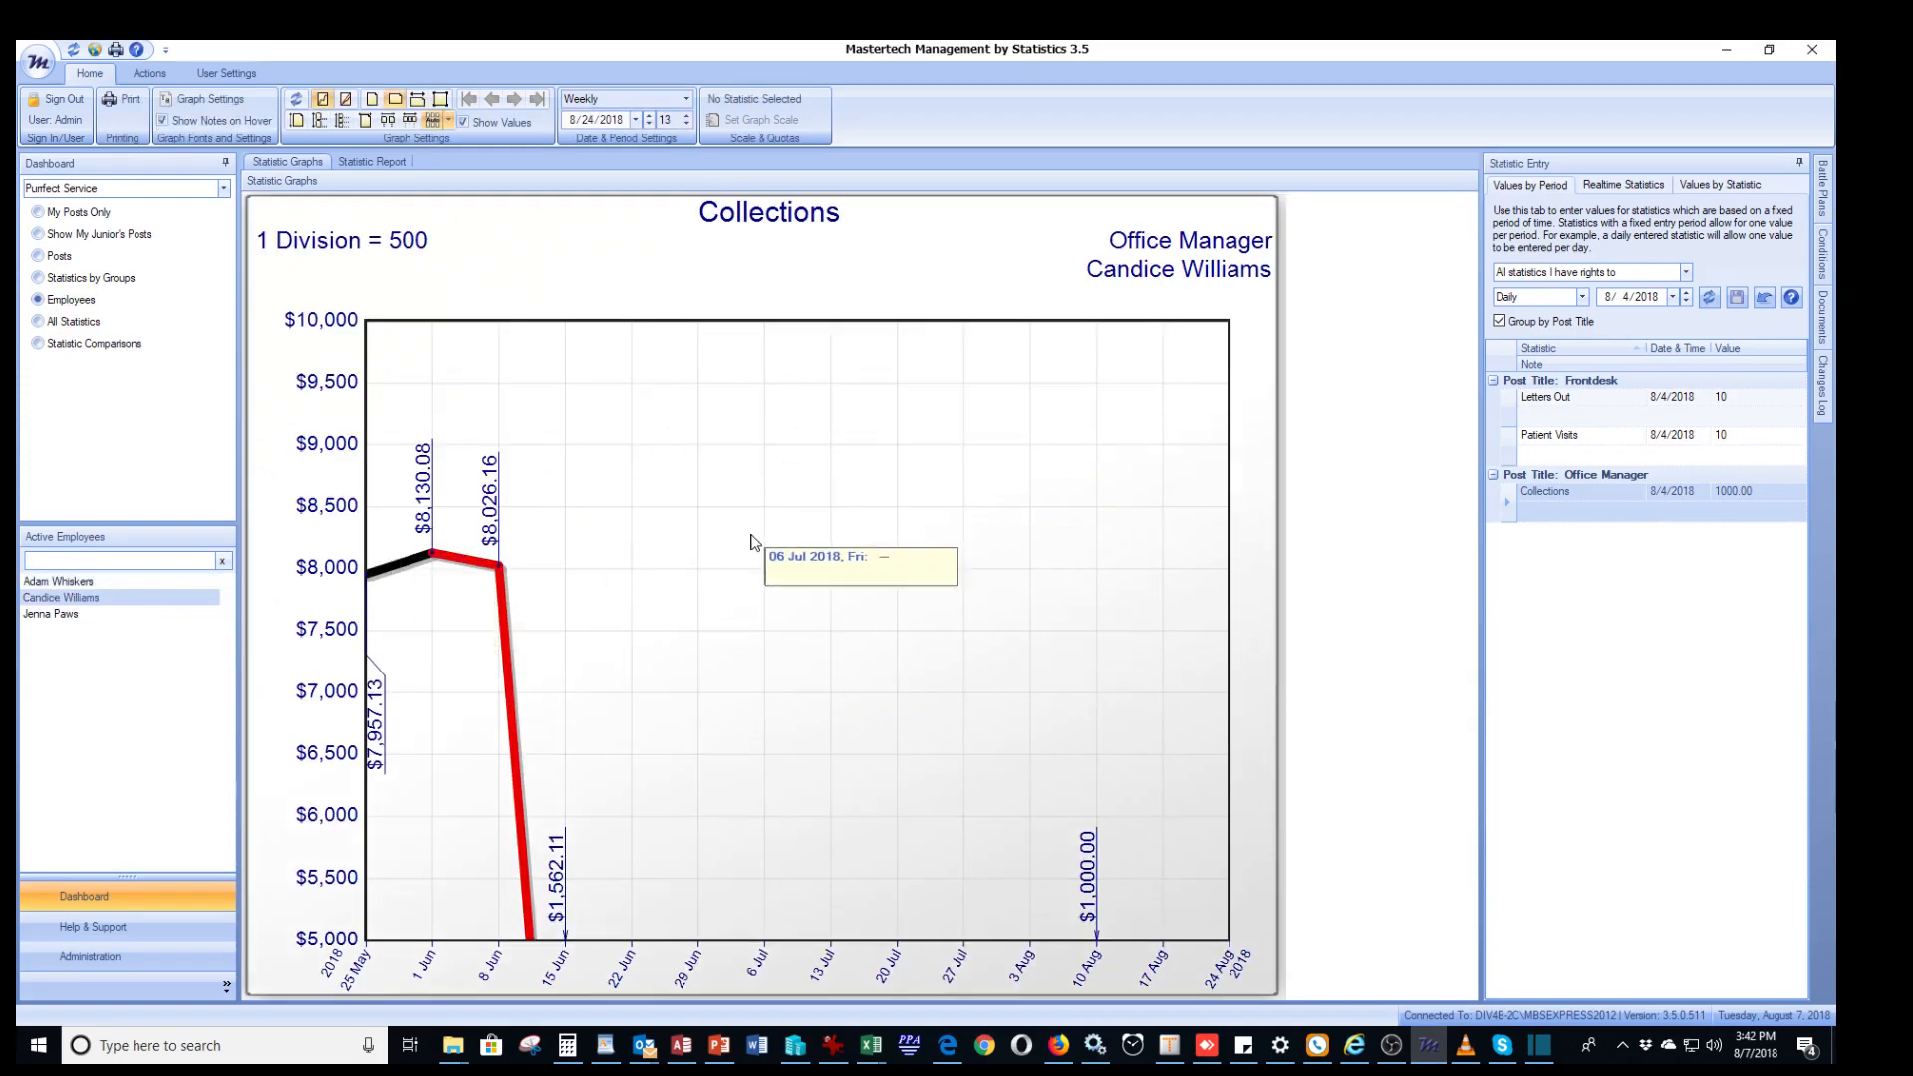
left_click(38, 614)
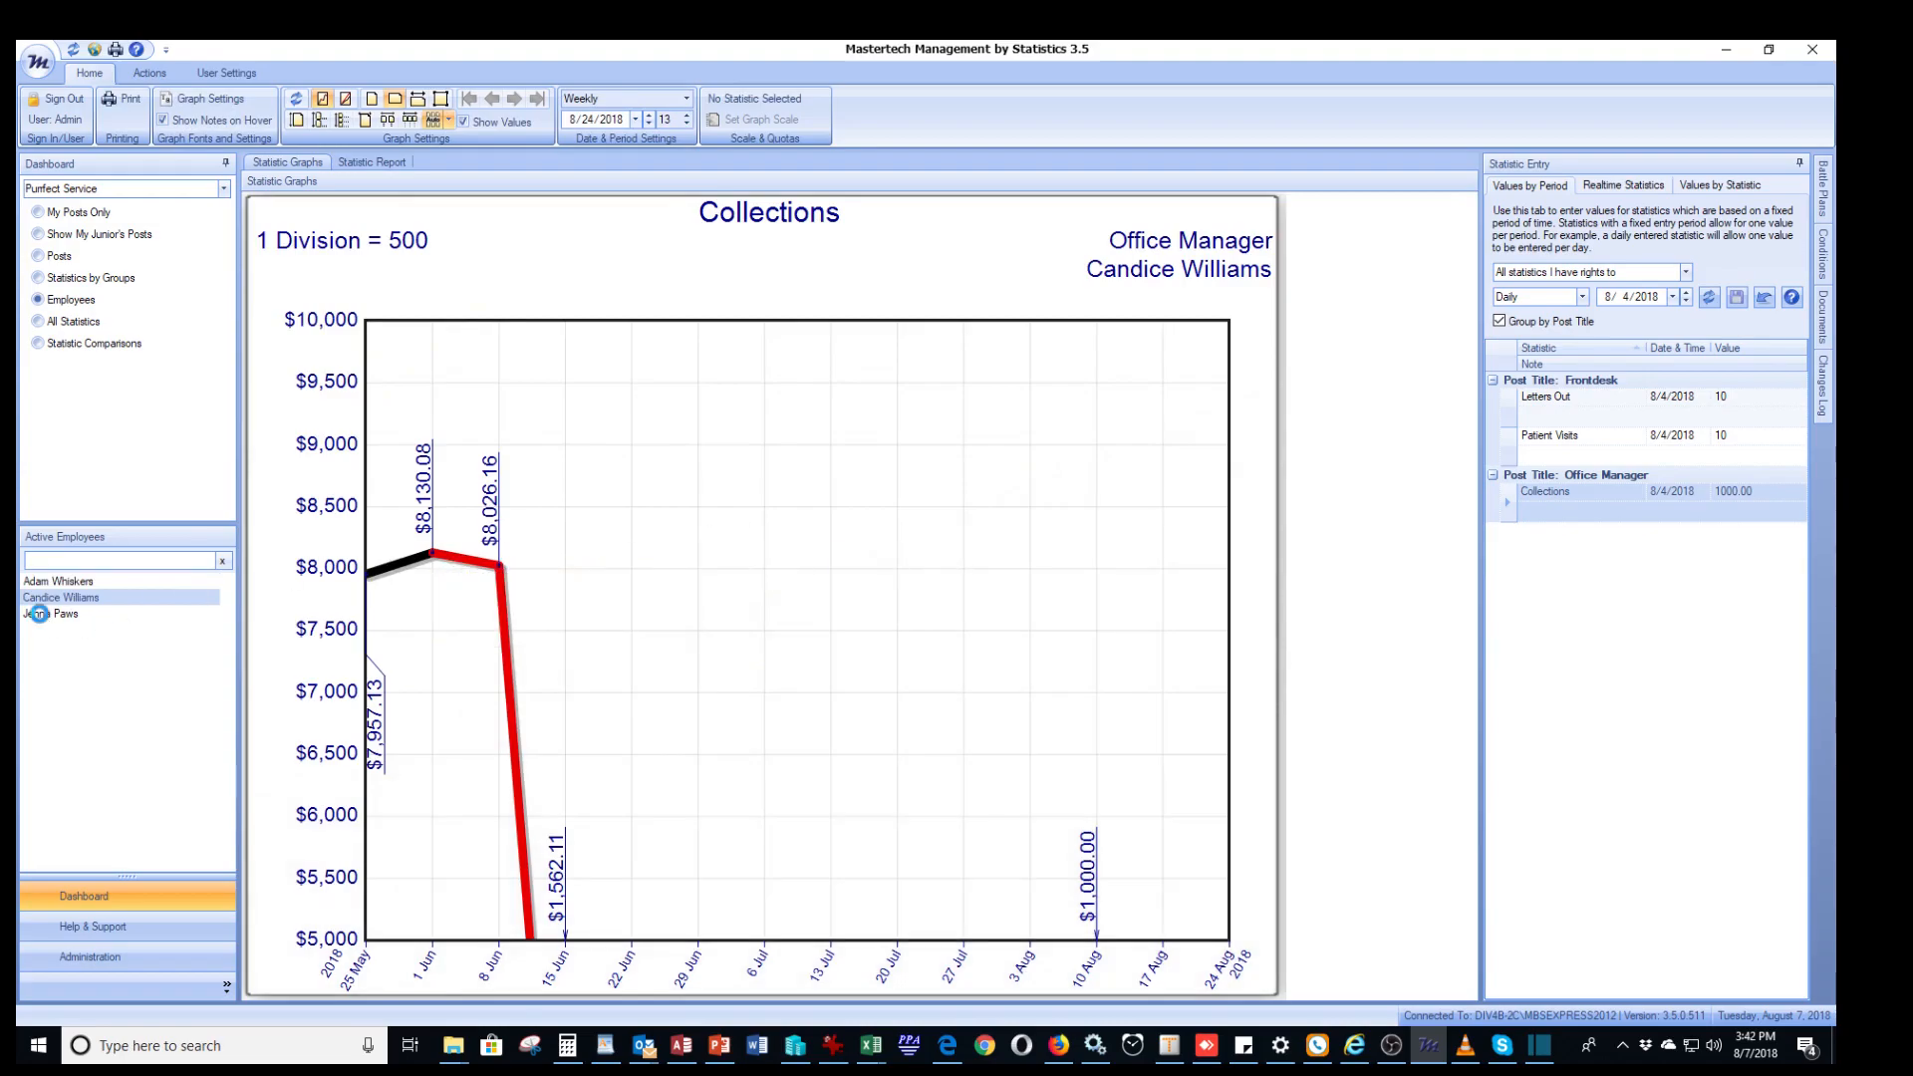